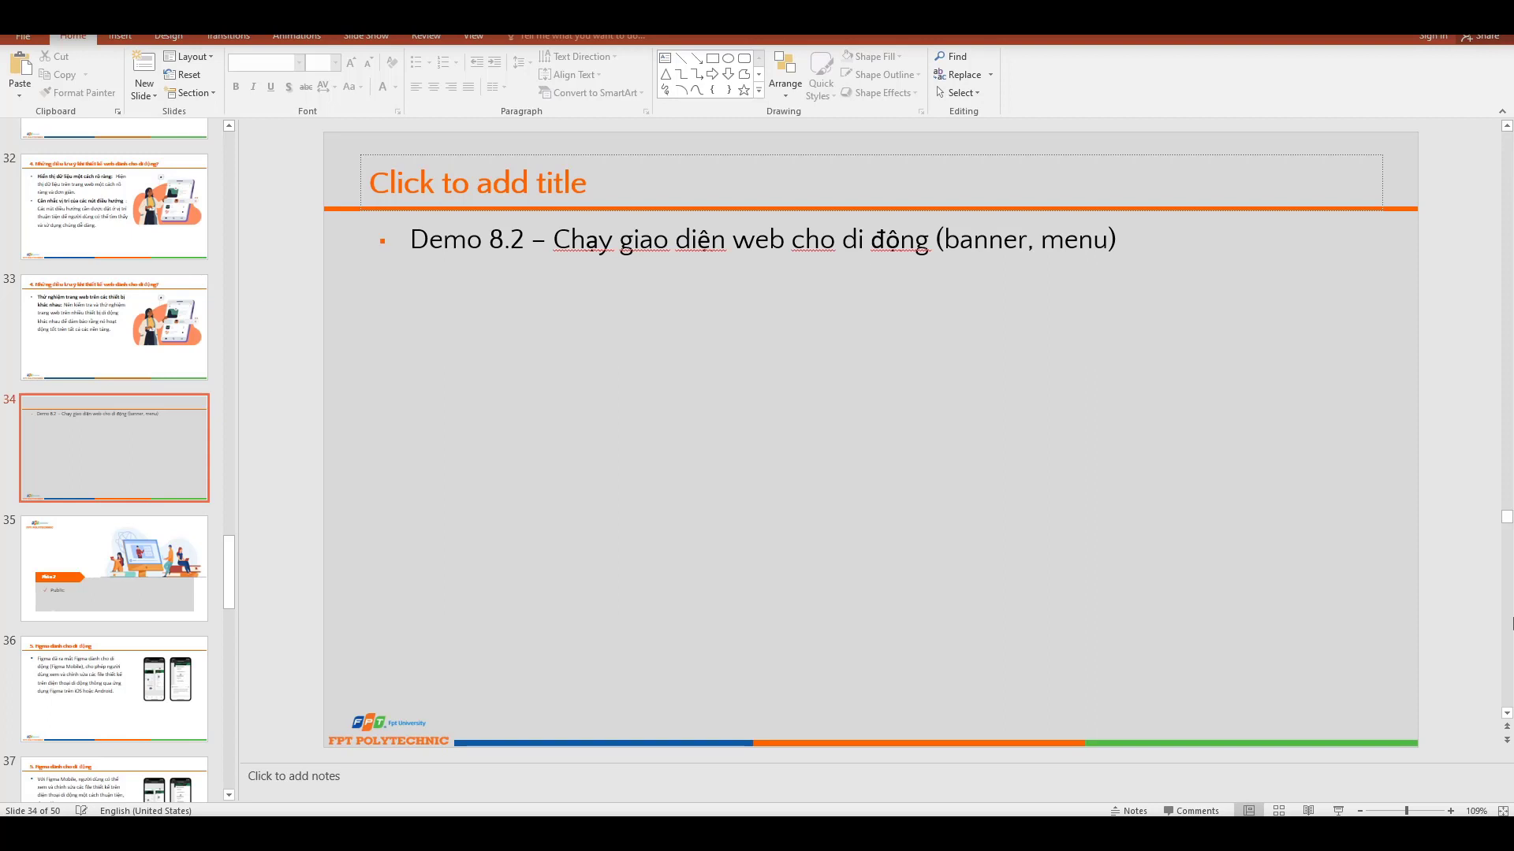
Switch from the PowerPoint Demo 8.2 slide to the Figma Nike Shoes design file.
key(alt+Tab)
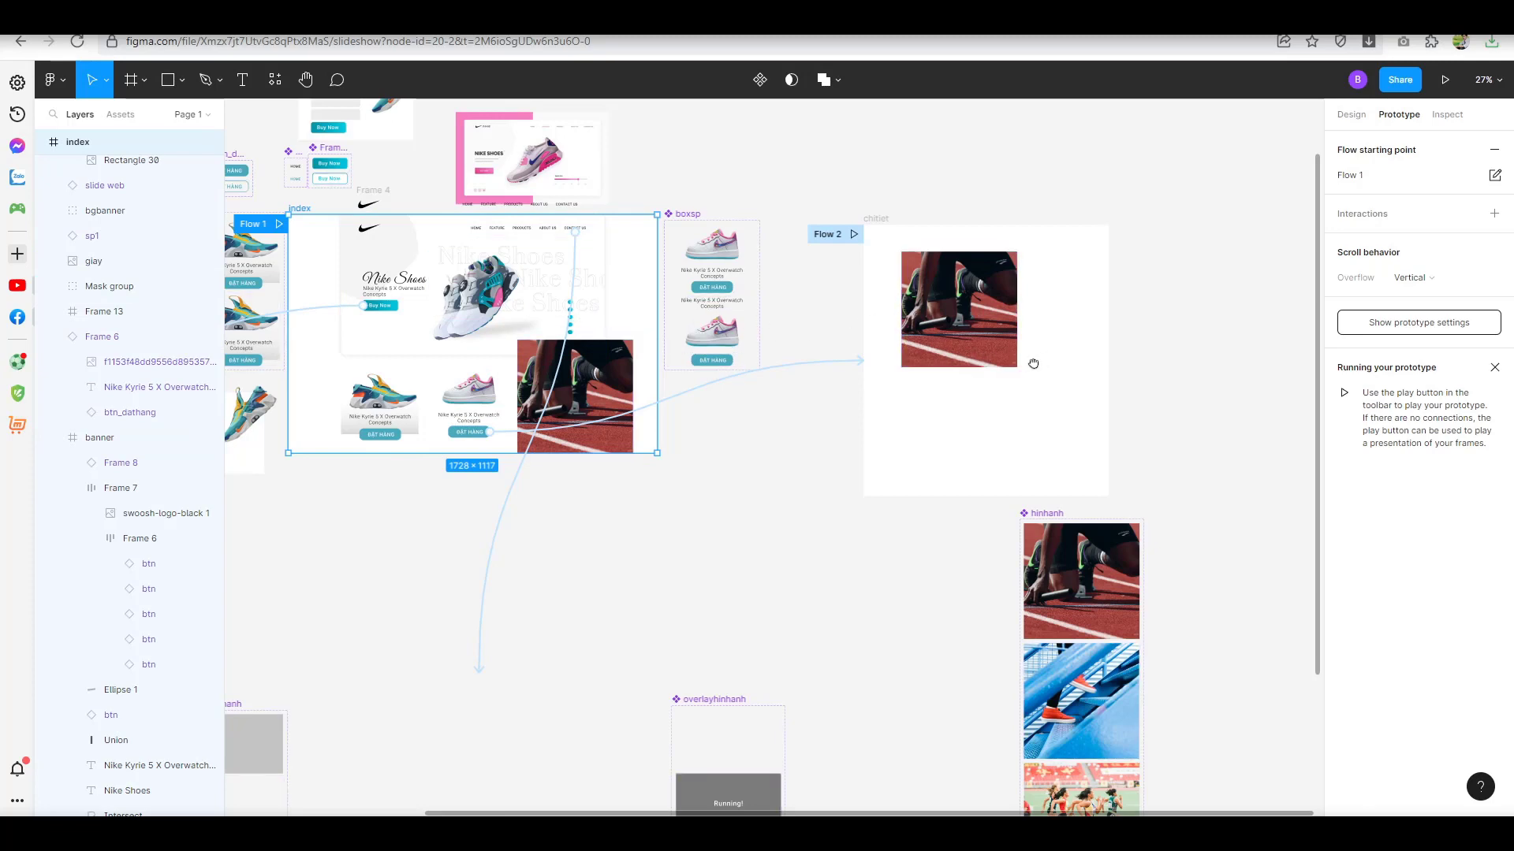
Add Frame 14, sized 770 × 1055, beside the existing shoe-site frames.
mouse_move(1035, 361)
mouse_down()
mouse_move(852, 403)
mouse_move(1047, 347)
mouse_move(814, 327)
mouse_up()
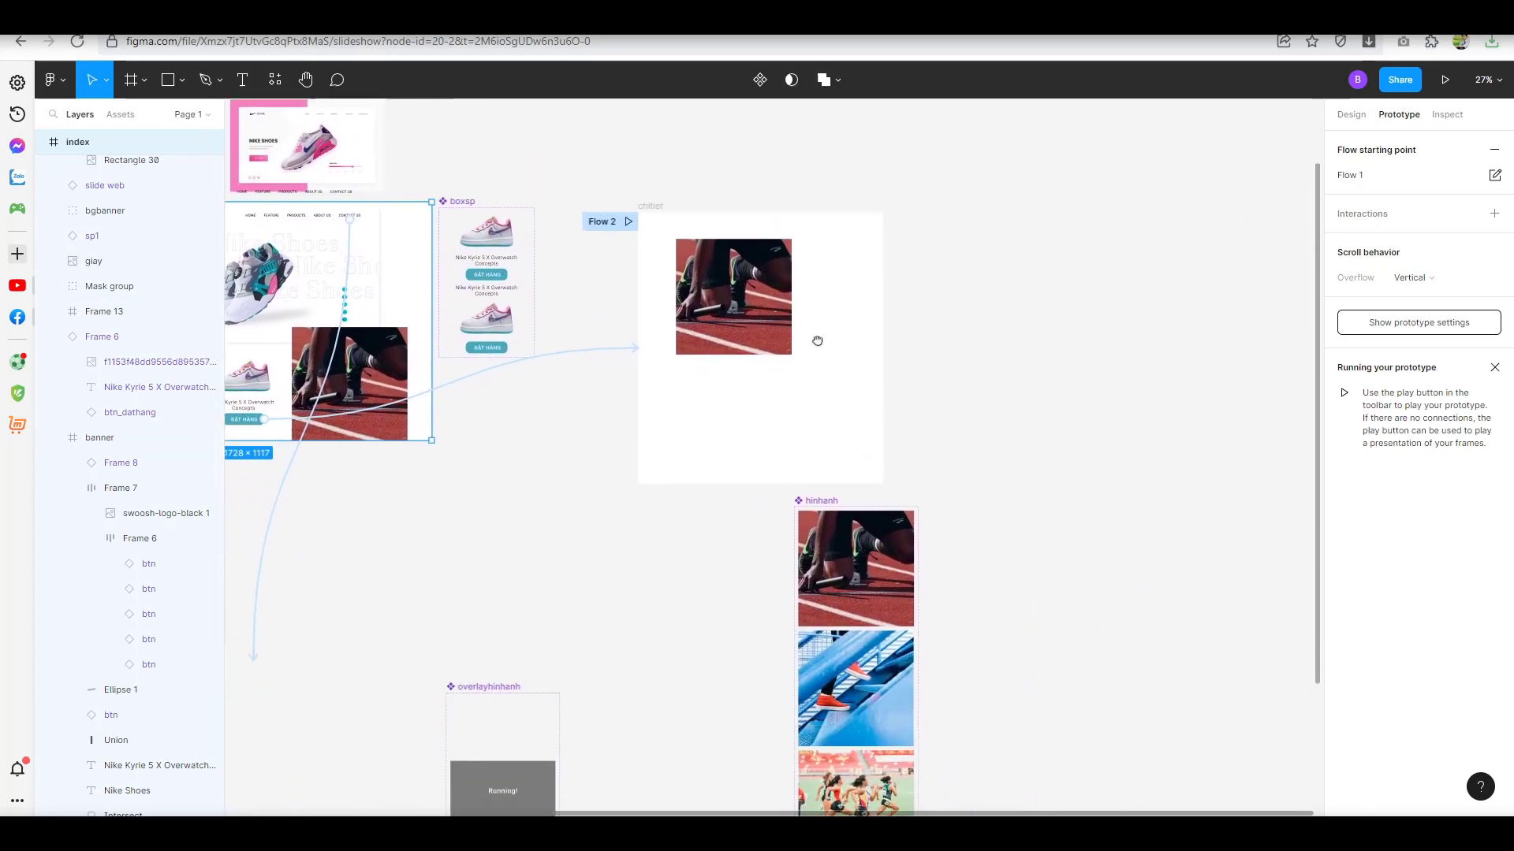
click(134, 86)
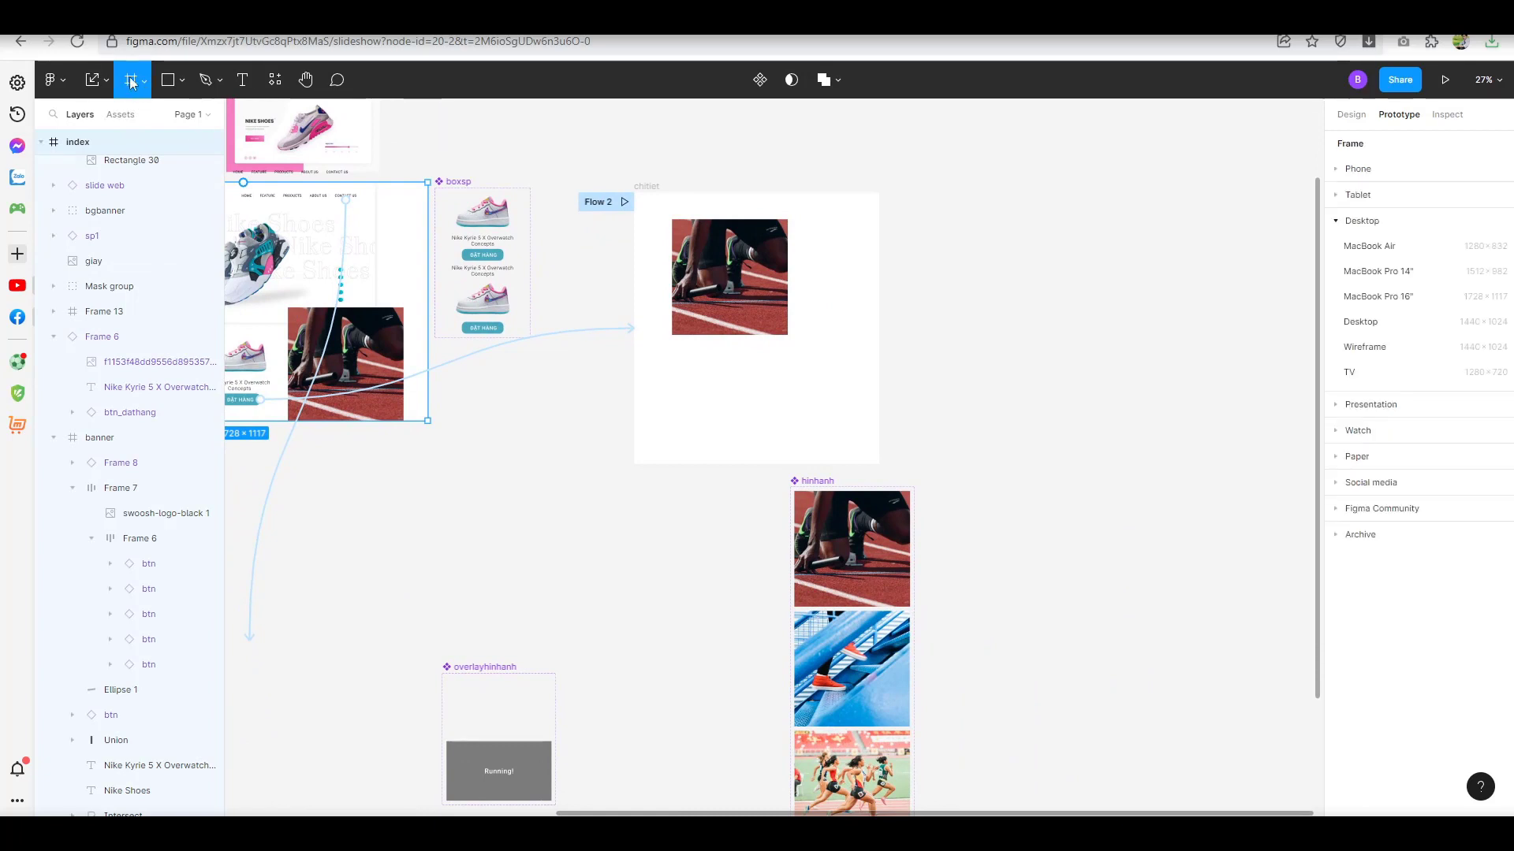
click(146, 80)
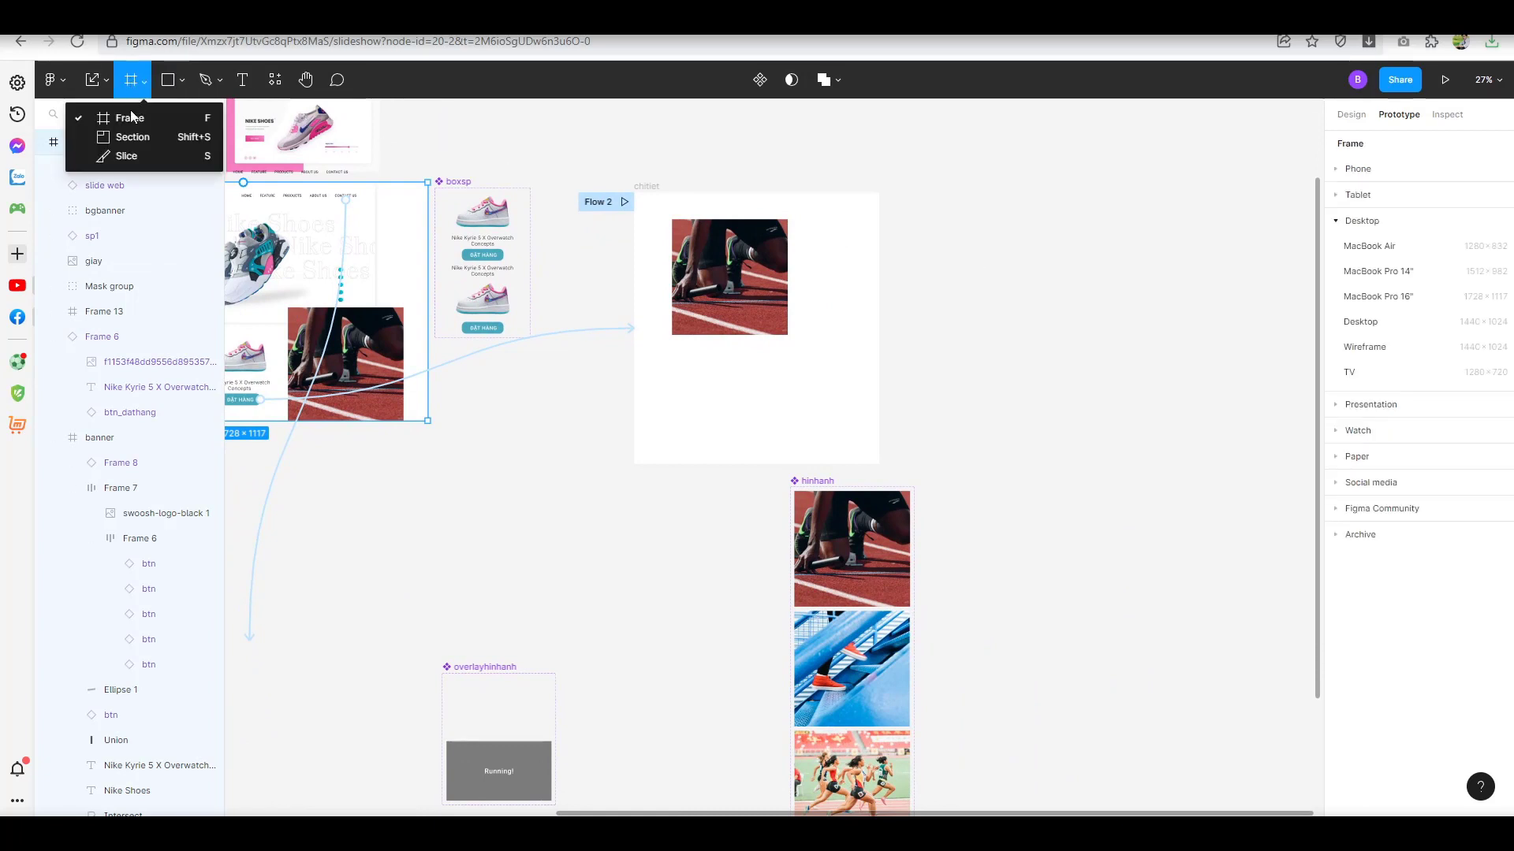
click(962, 181)
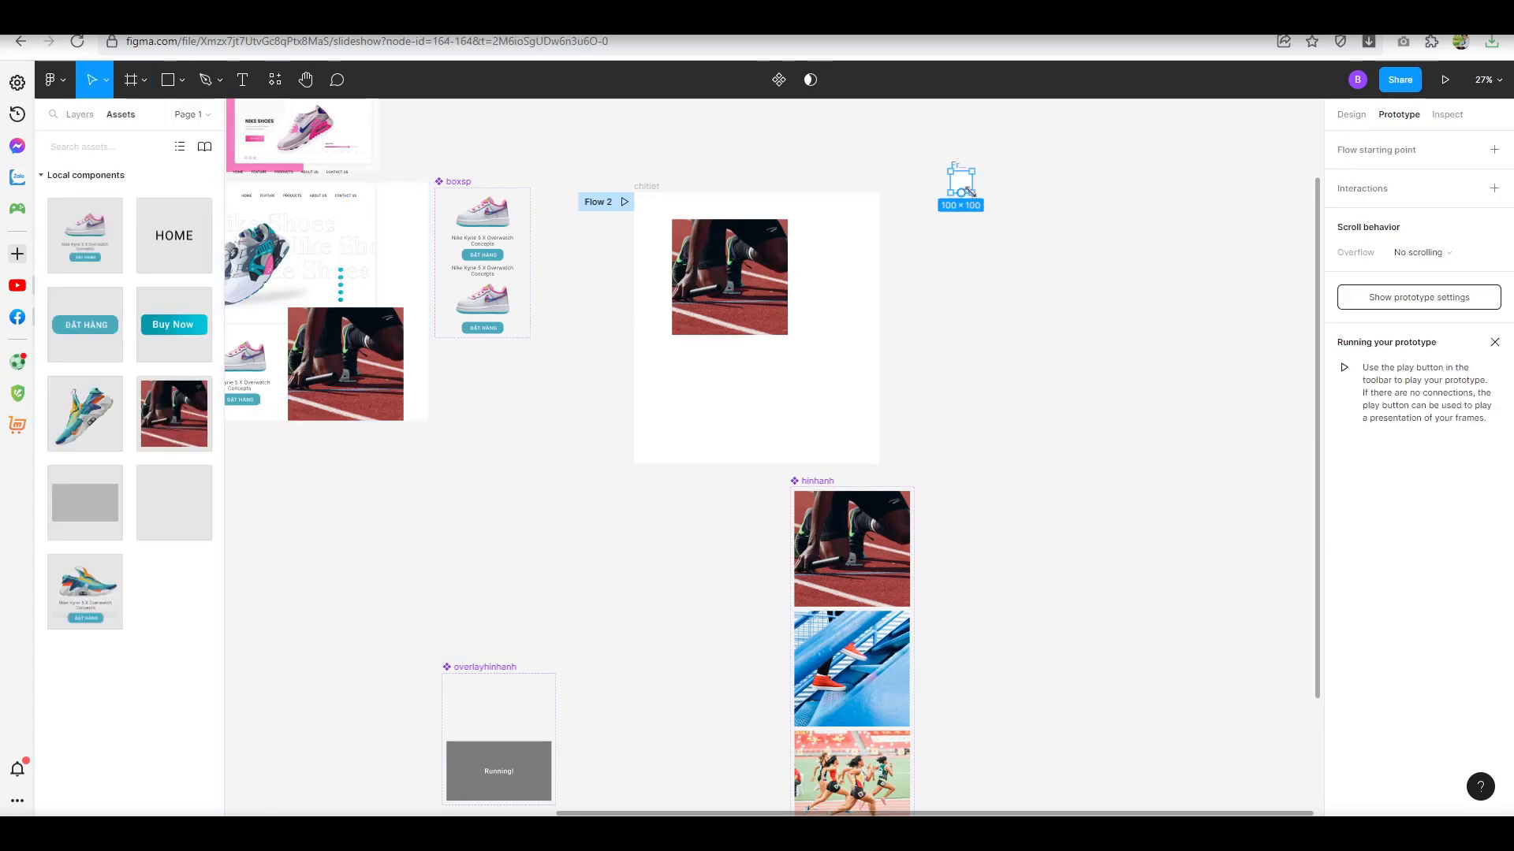
drag(1110, 383, 1112, 397)
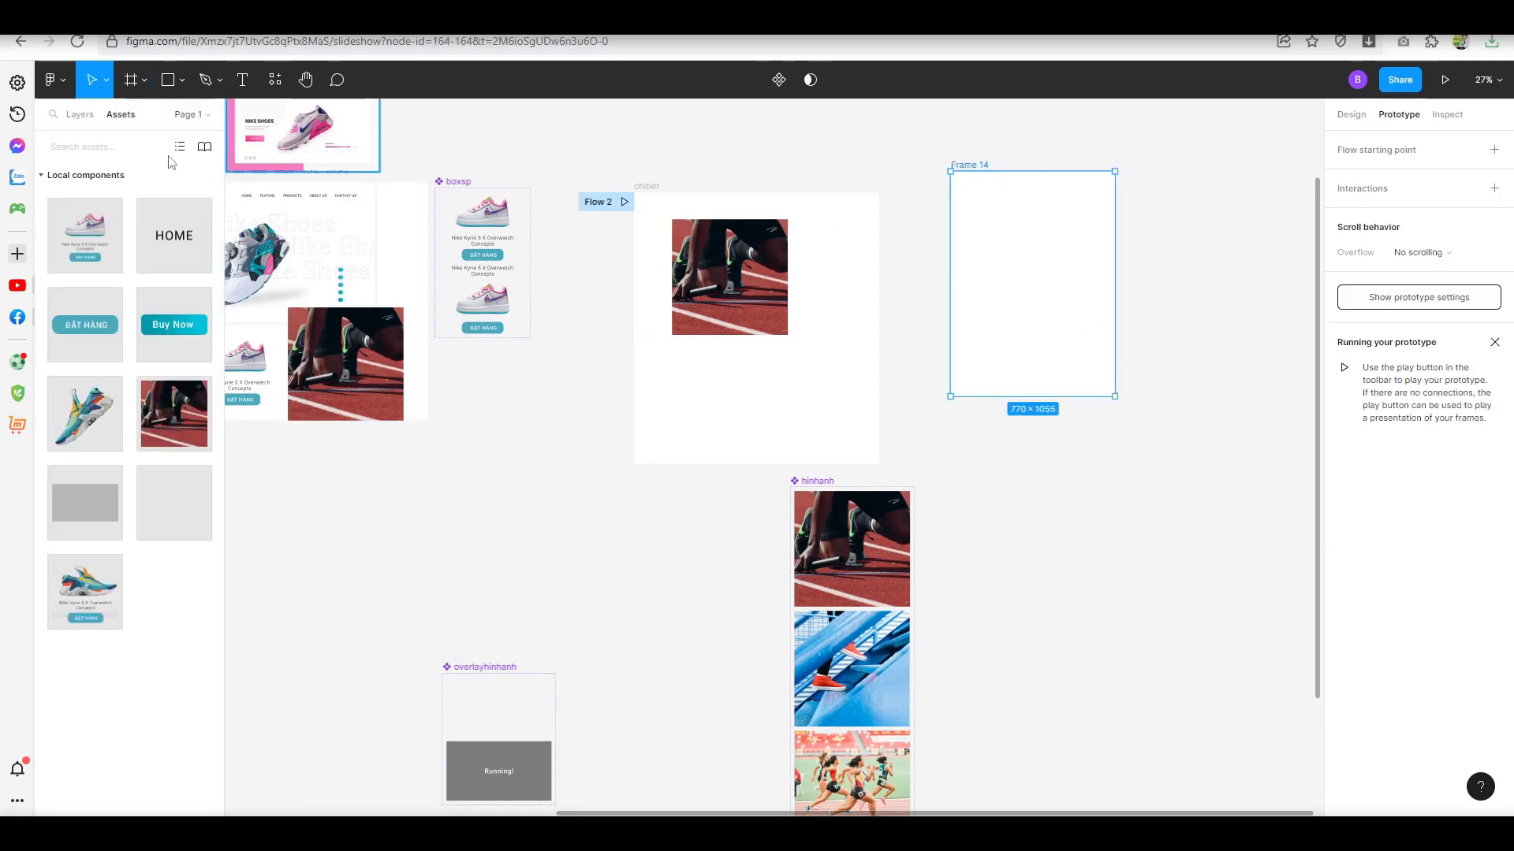
click(80, 114)
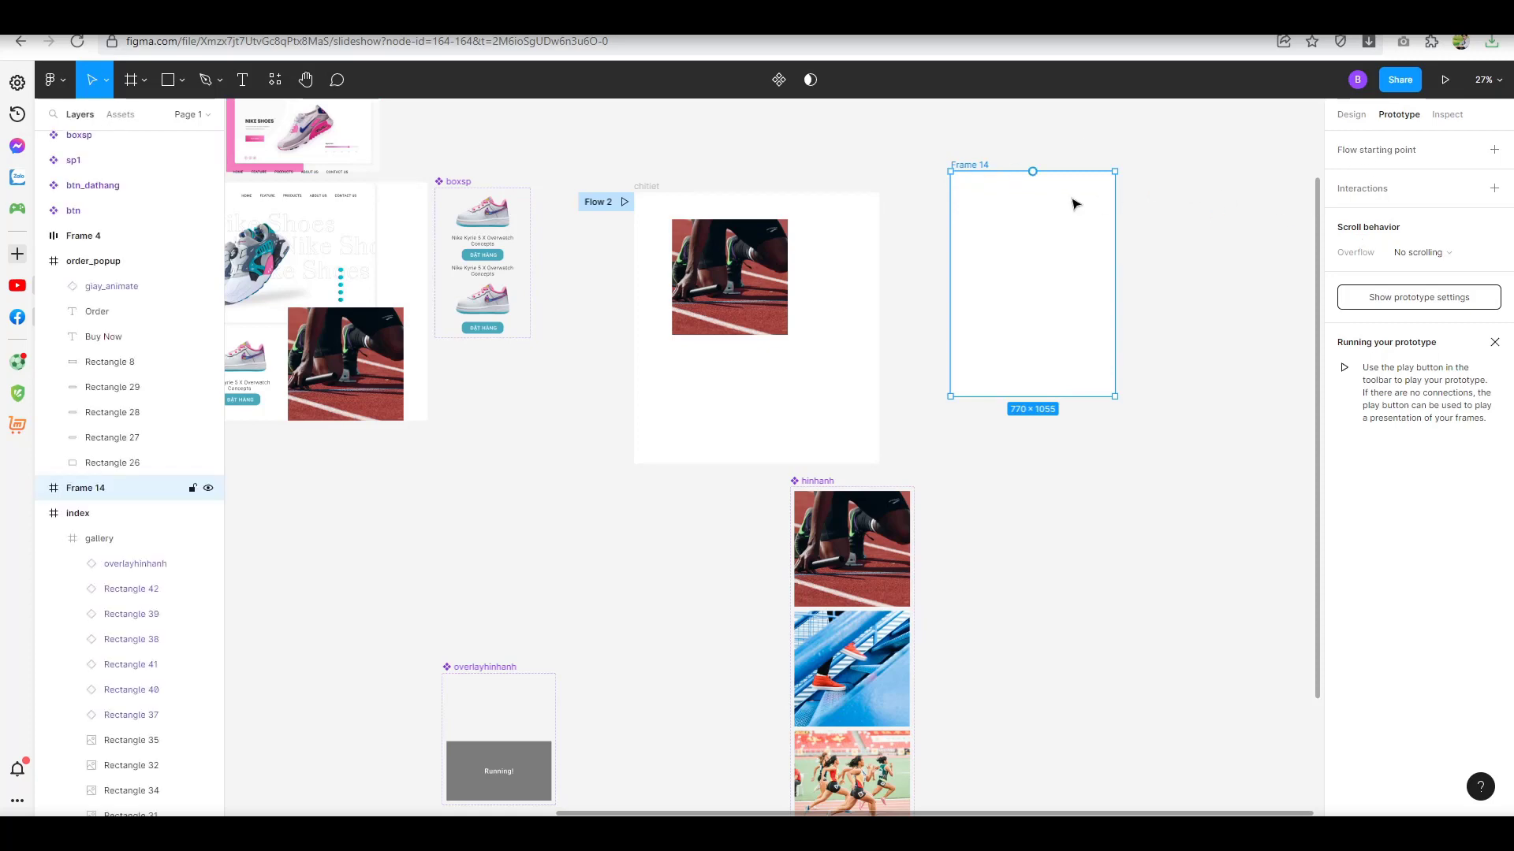
Apply the iPhone 14 Pro preset (393 × 852) to Frame 14, then bring the Nike Shoes banner into view.
click(1351, 114)
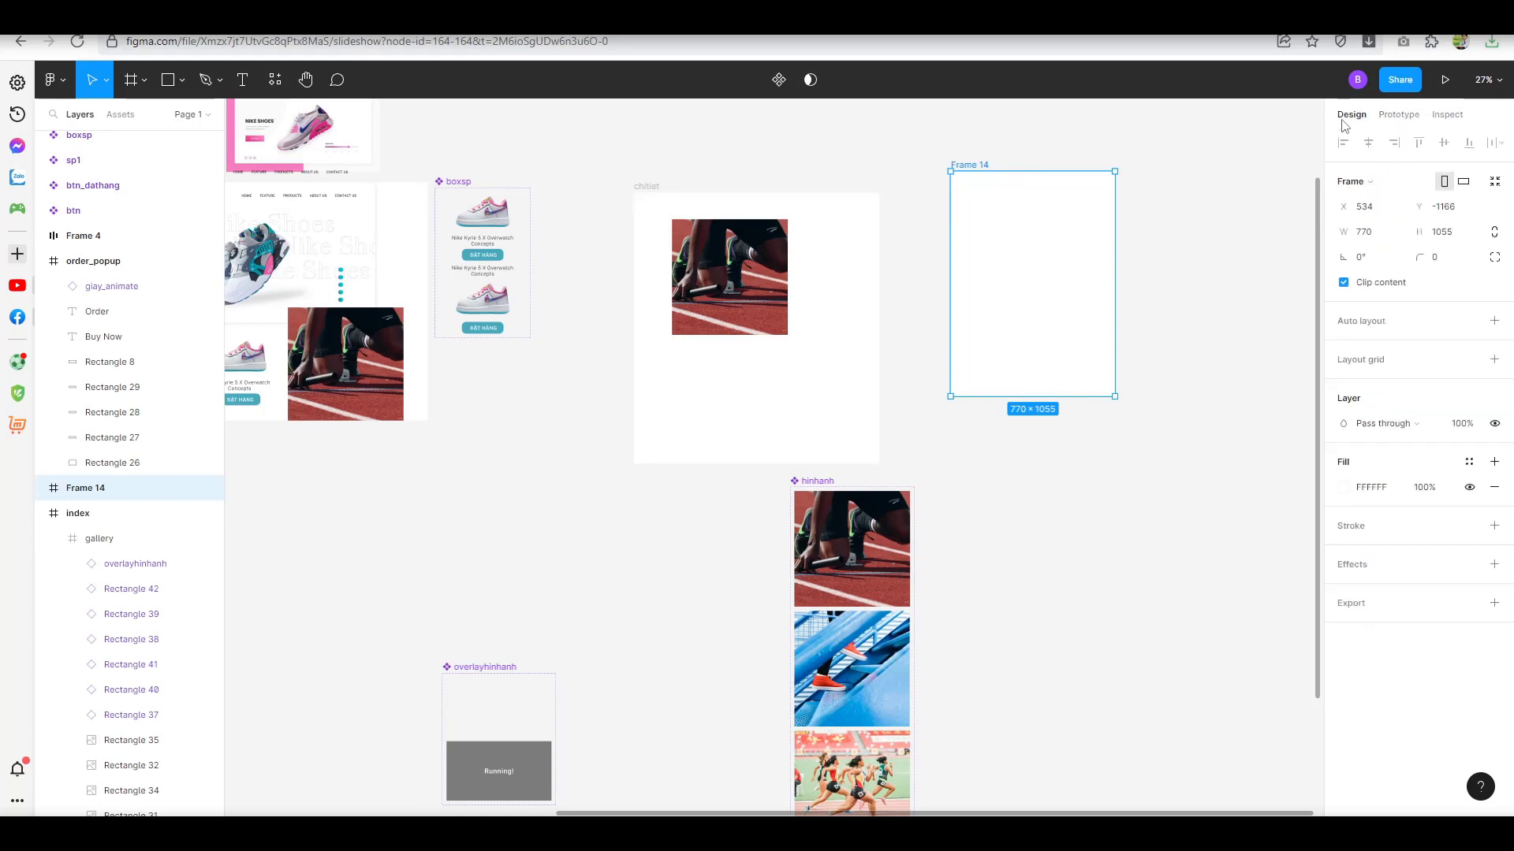
click(1367, 187)
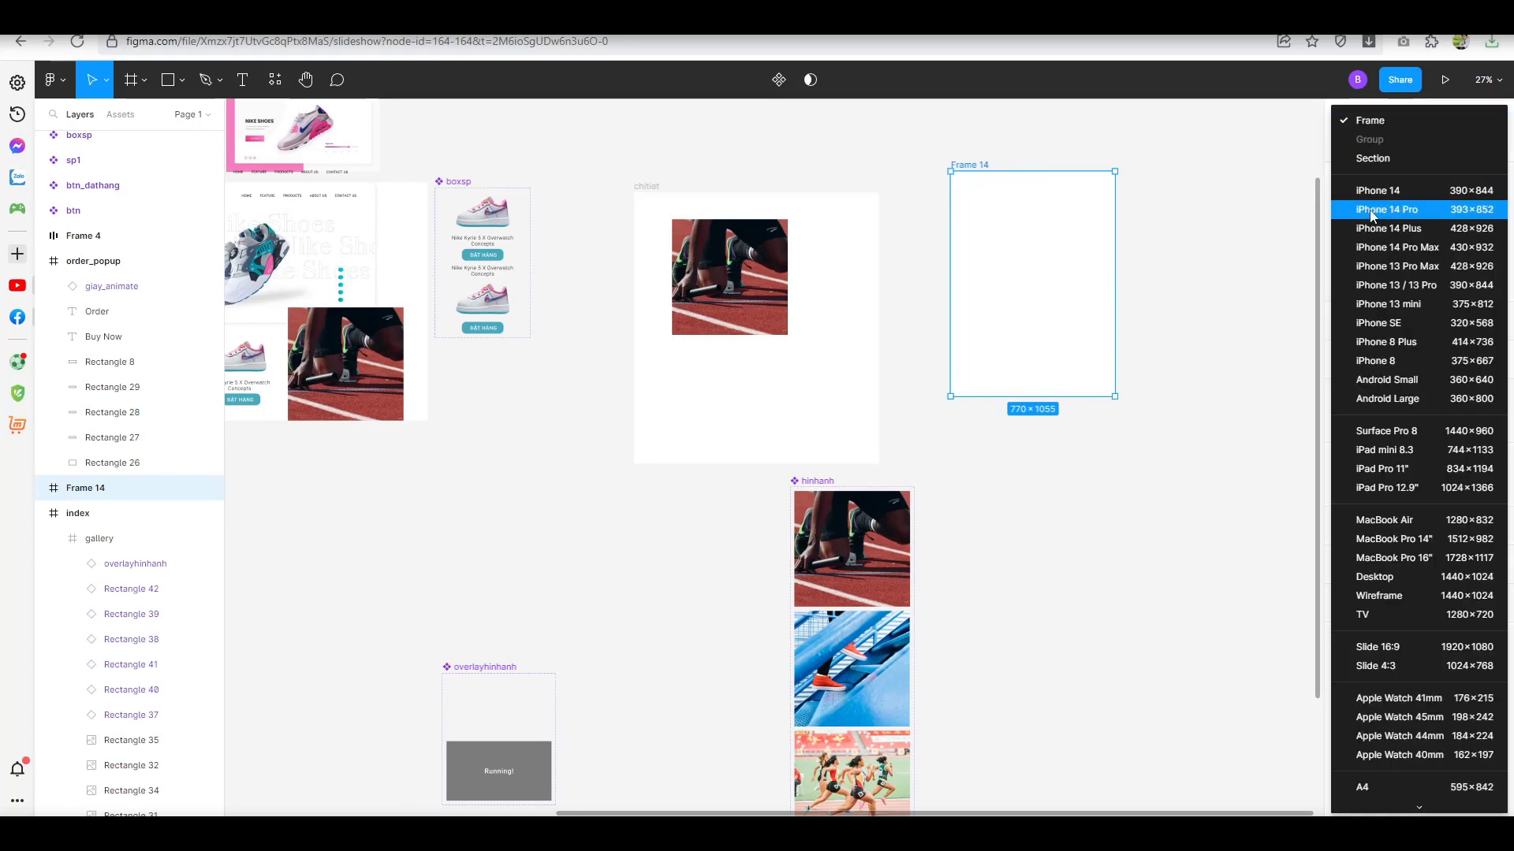
click(1371, 214)
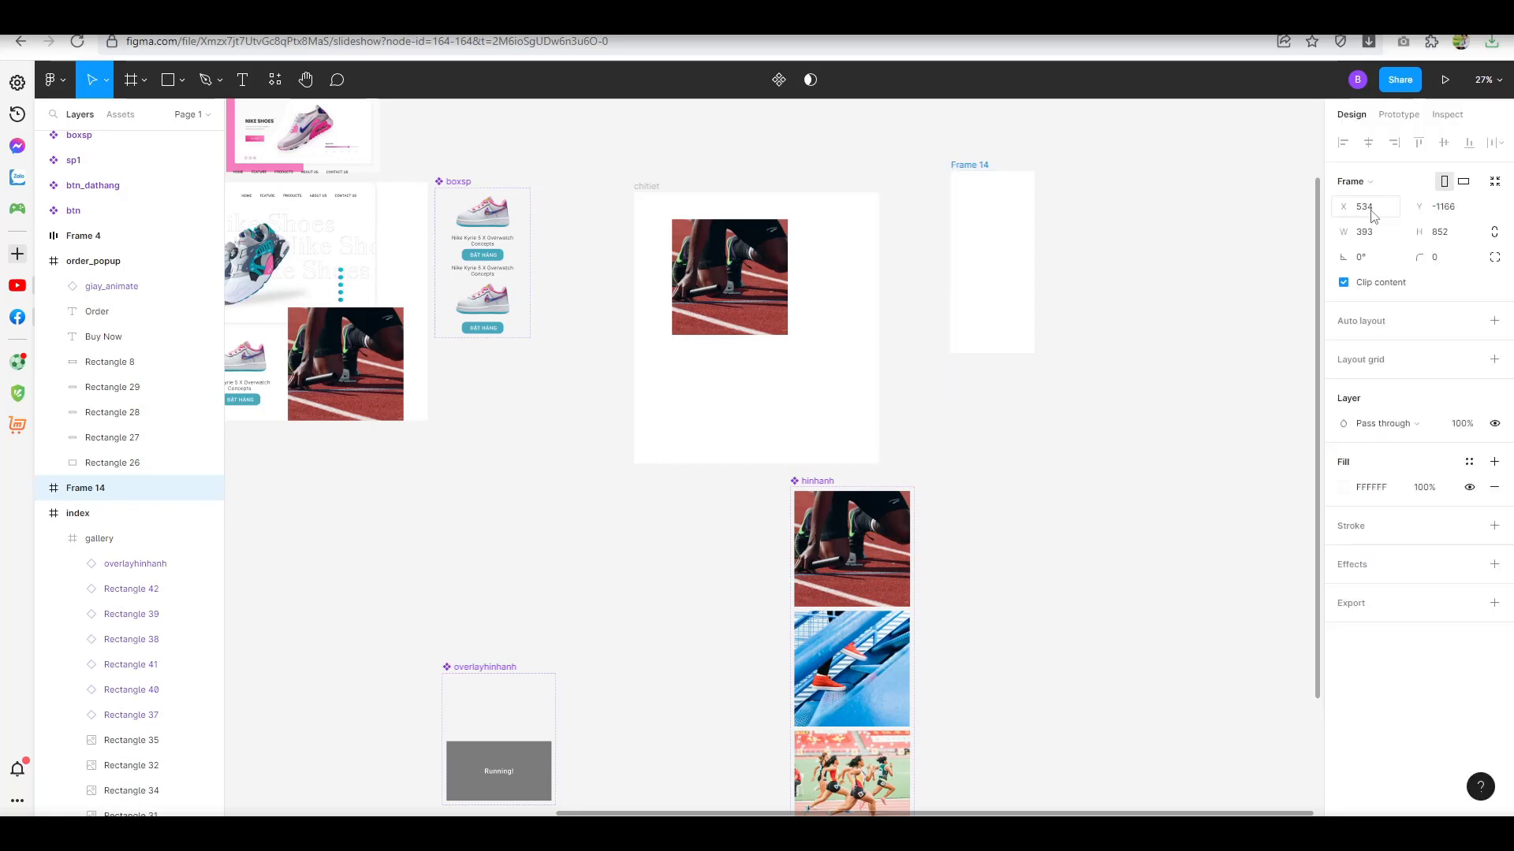
scroll(996, 207, up, 3)
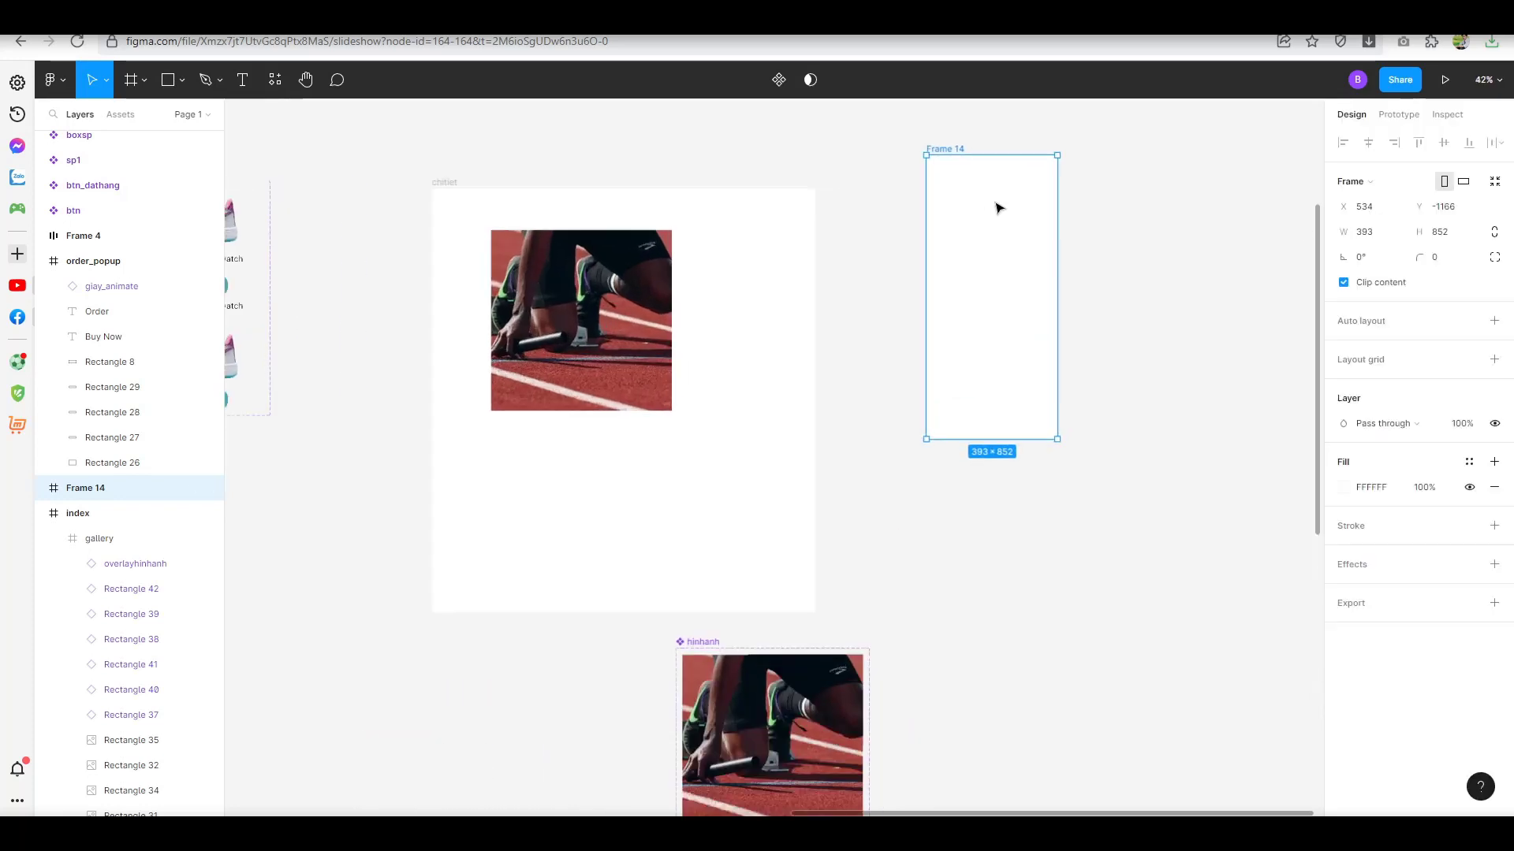
scroll(986, 209, up, 2)
scroll(980, 206, down, 2)
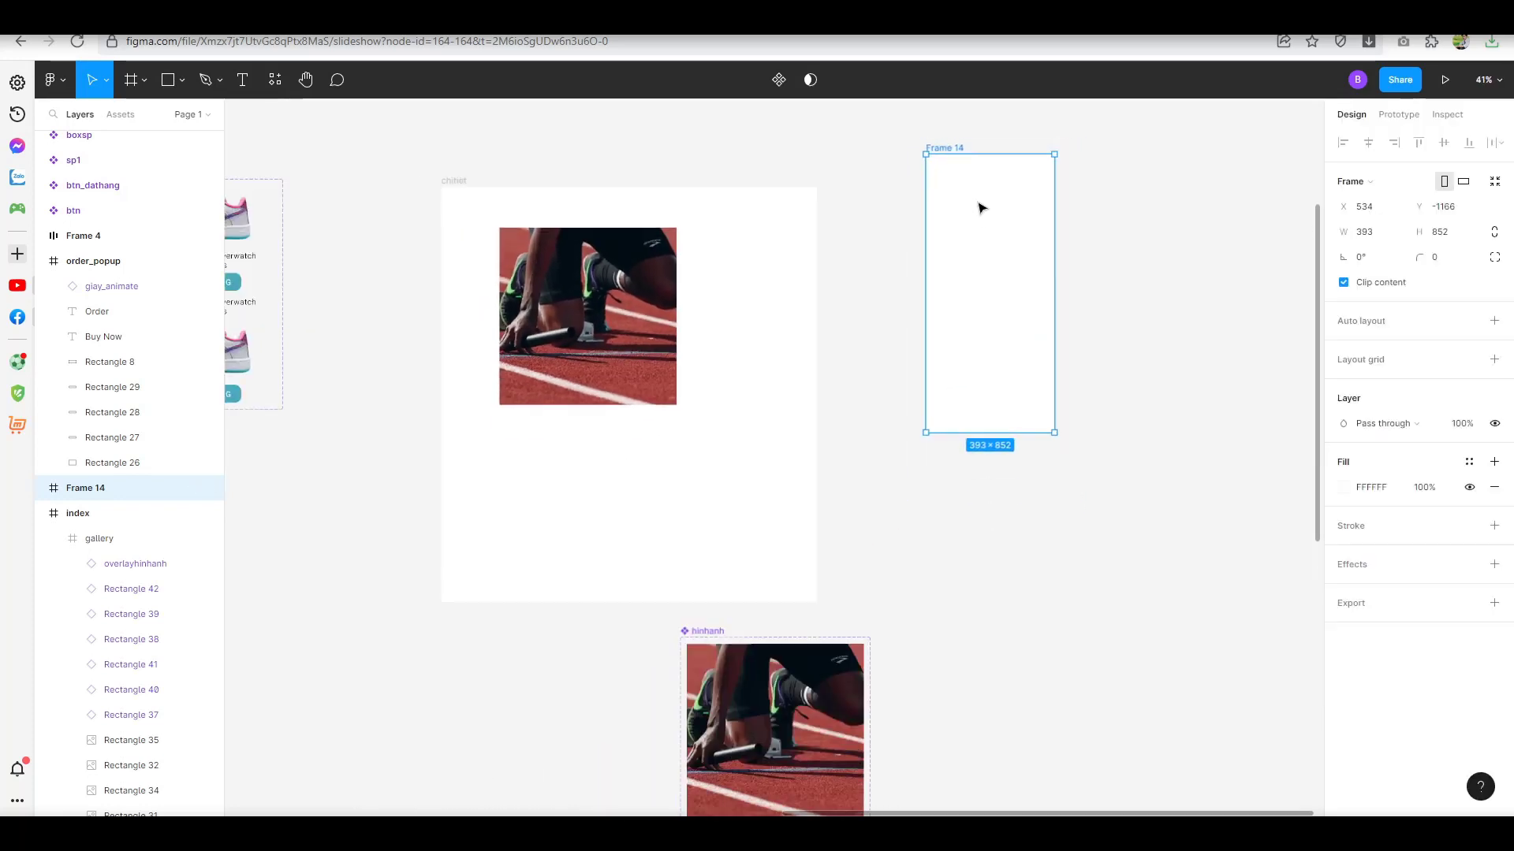
scroll(980, 206, down, 1)
scroll(980, 207, down, 1)
scroll(974, 236, down, 1)
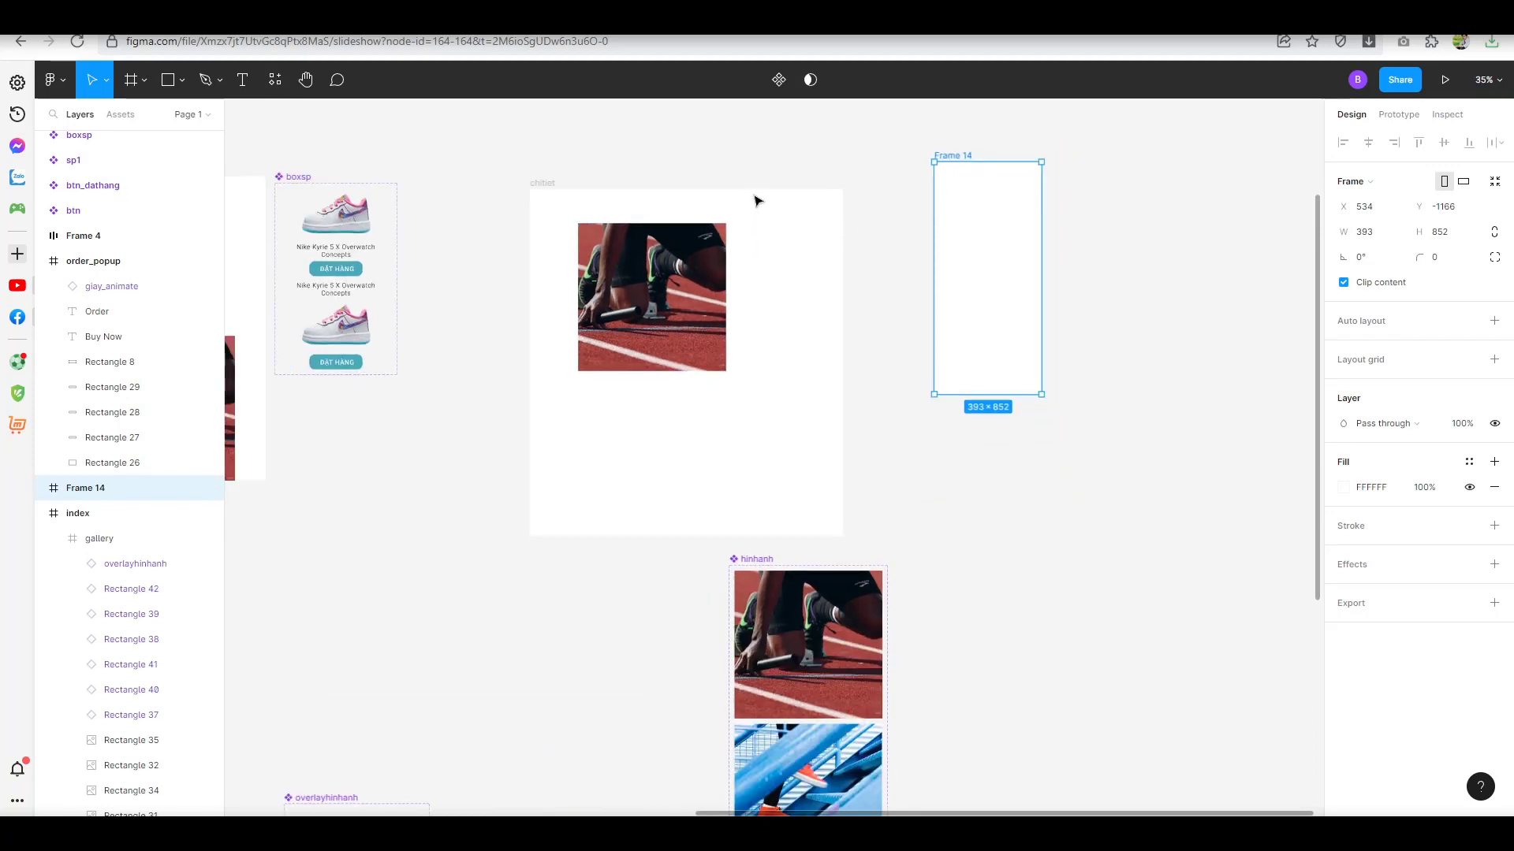
drag(756, 201, 946, 253)
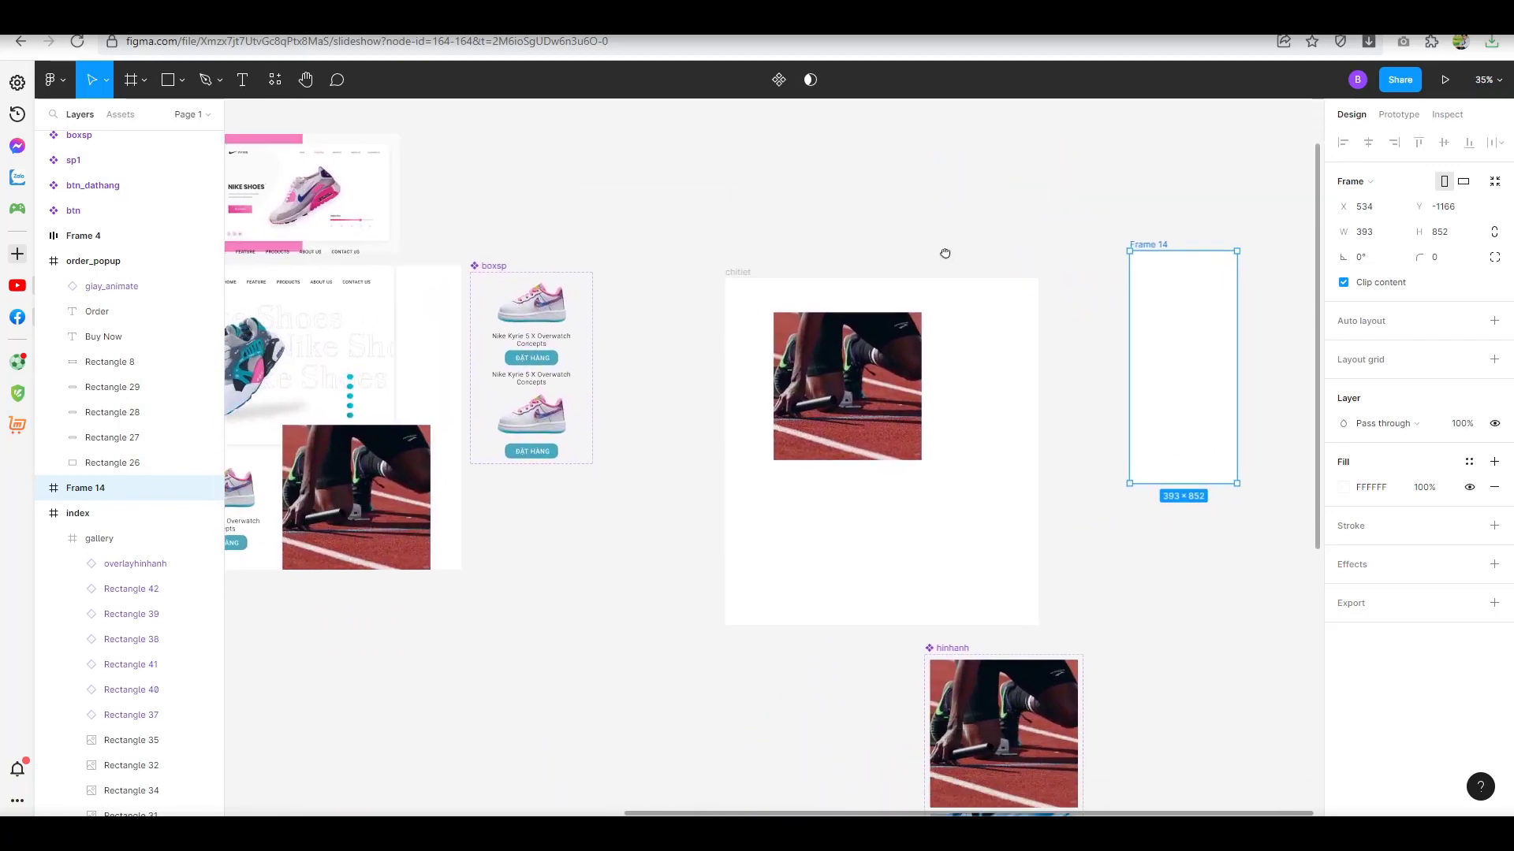
drag(946, 253, 1082, 248)
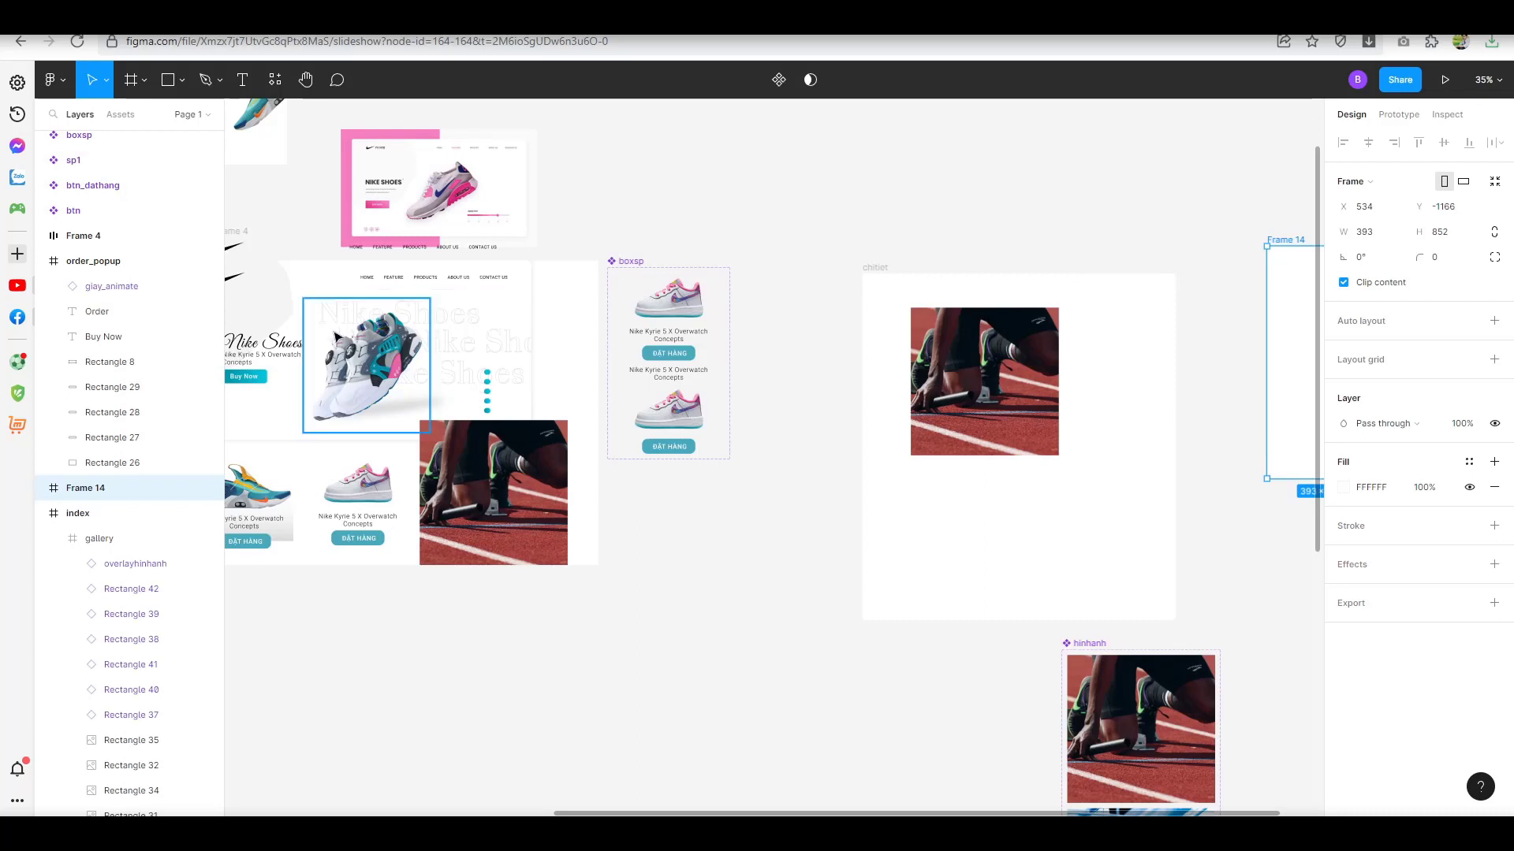
Duplicate the Nike Shoes banner and place the copy at Frame 14's top-left corner.
click(246, 305)
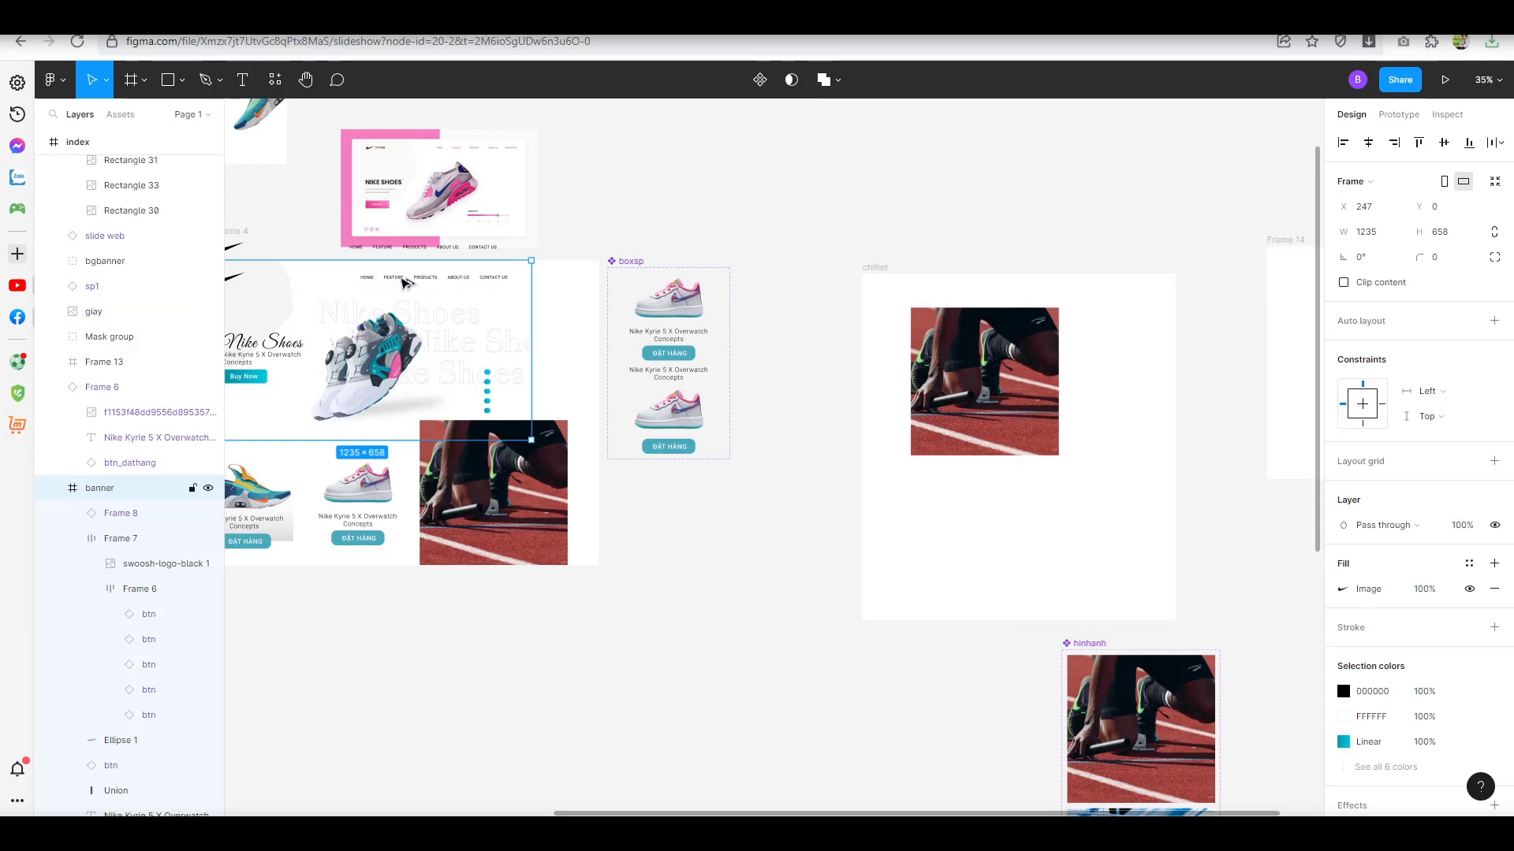
key(ctrl+c)
key(ctrl+v)
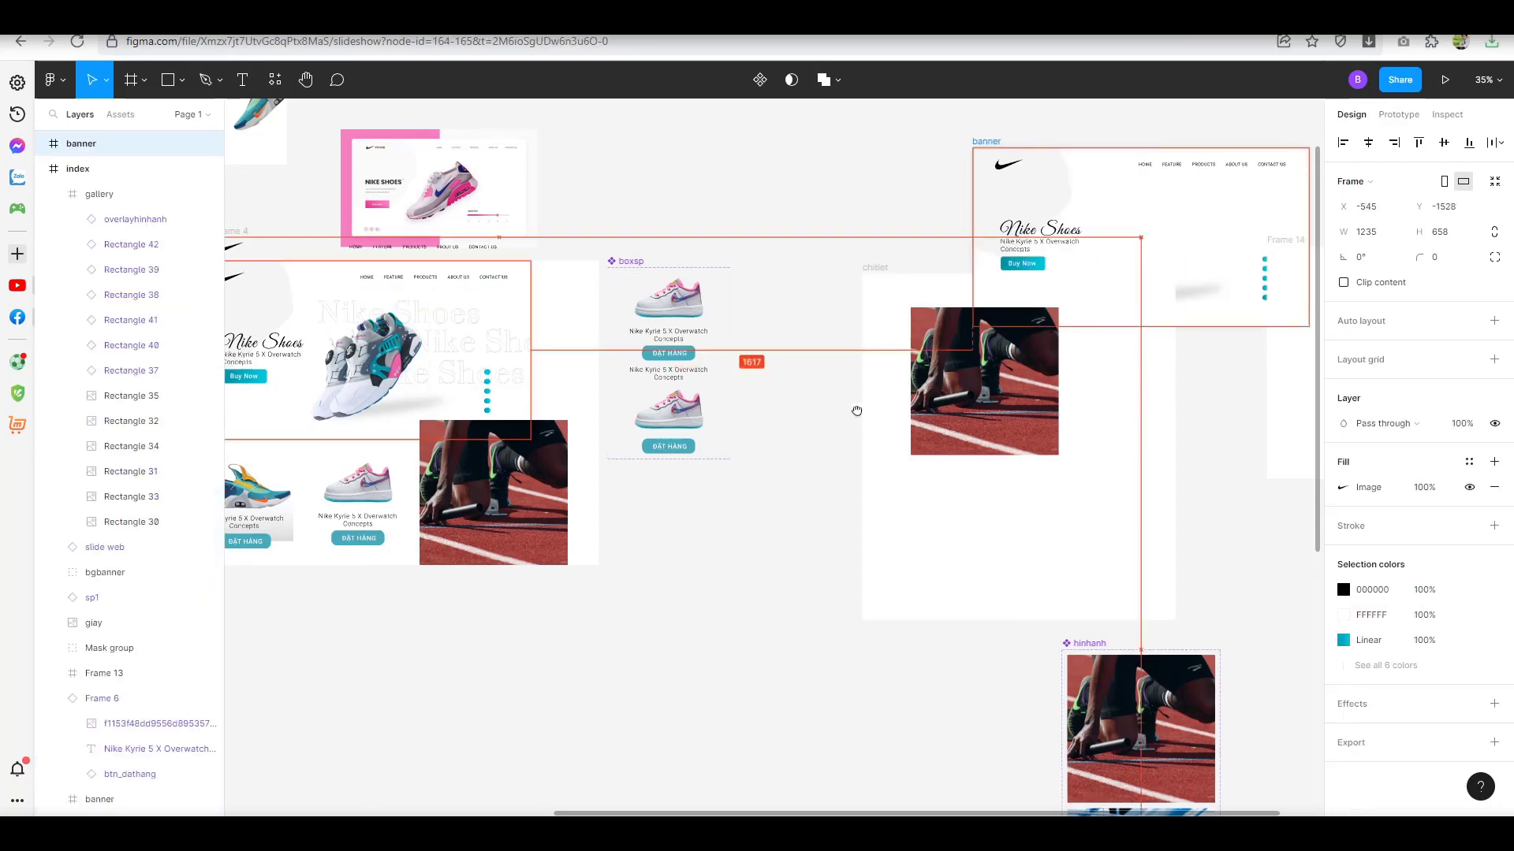
scroll(584, 442, right, 10)
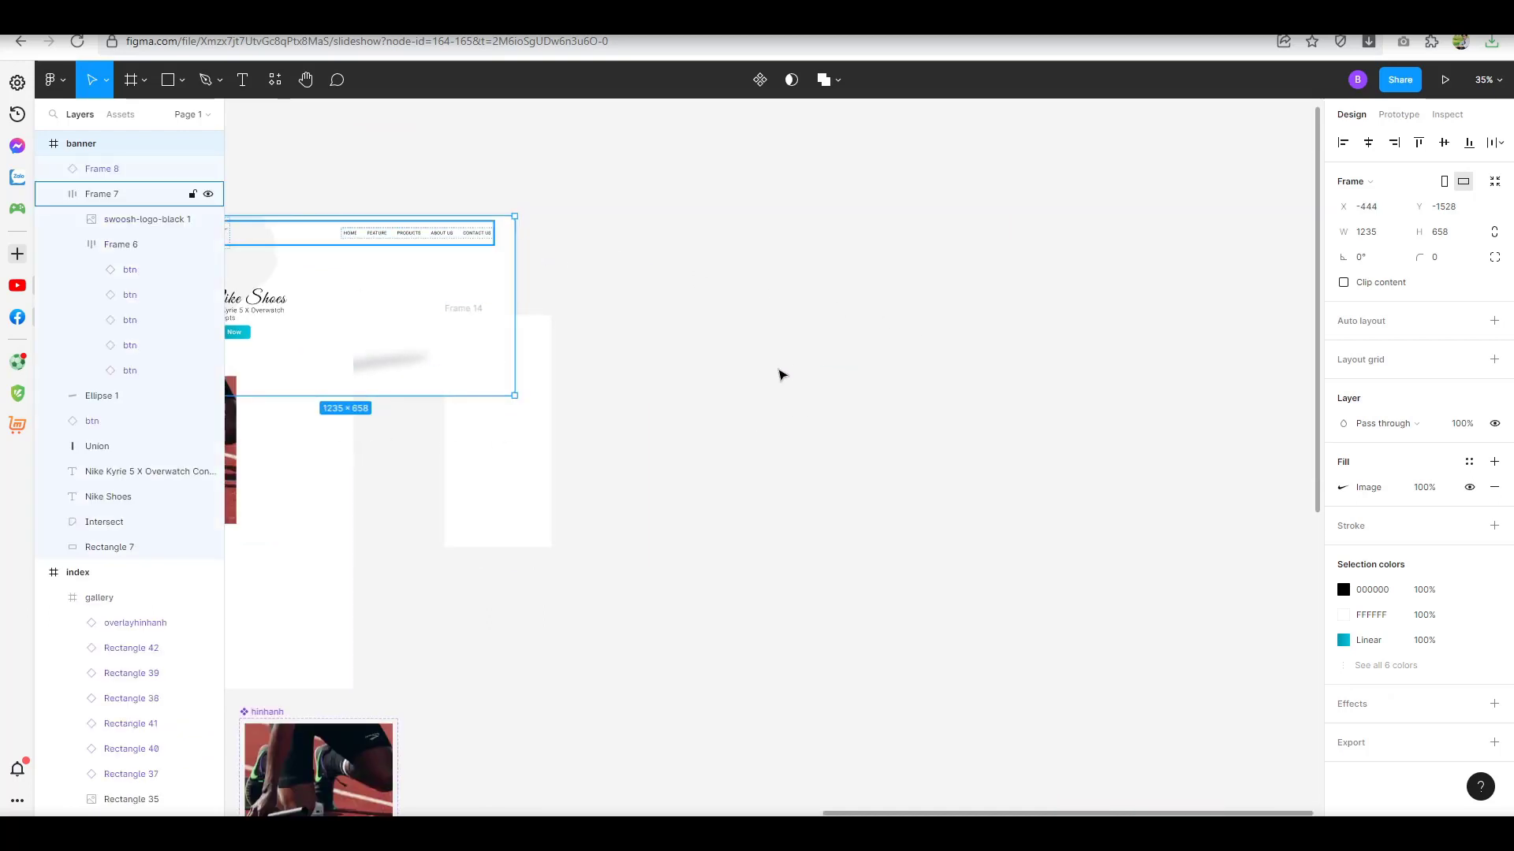
mouse_move(316, 244)
mouse_down()
mouse_move(551, 349)
mouse_move(584, 337)
mouse_up()
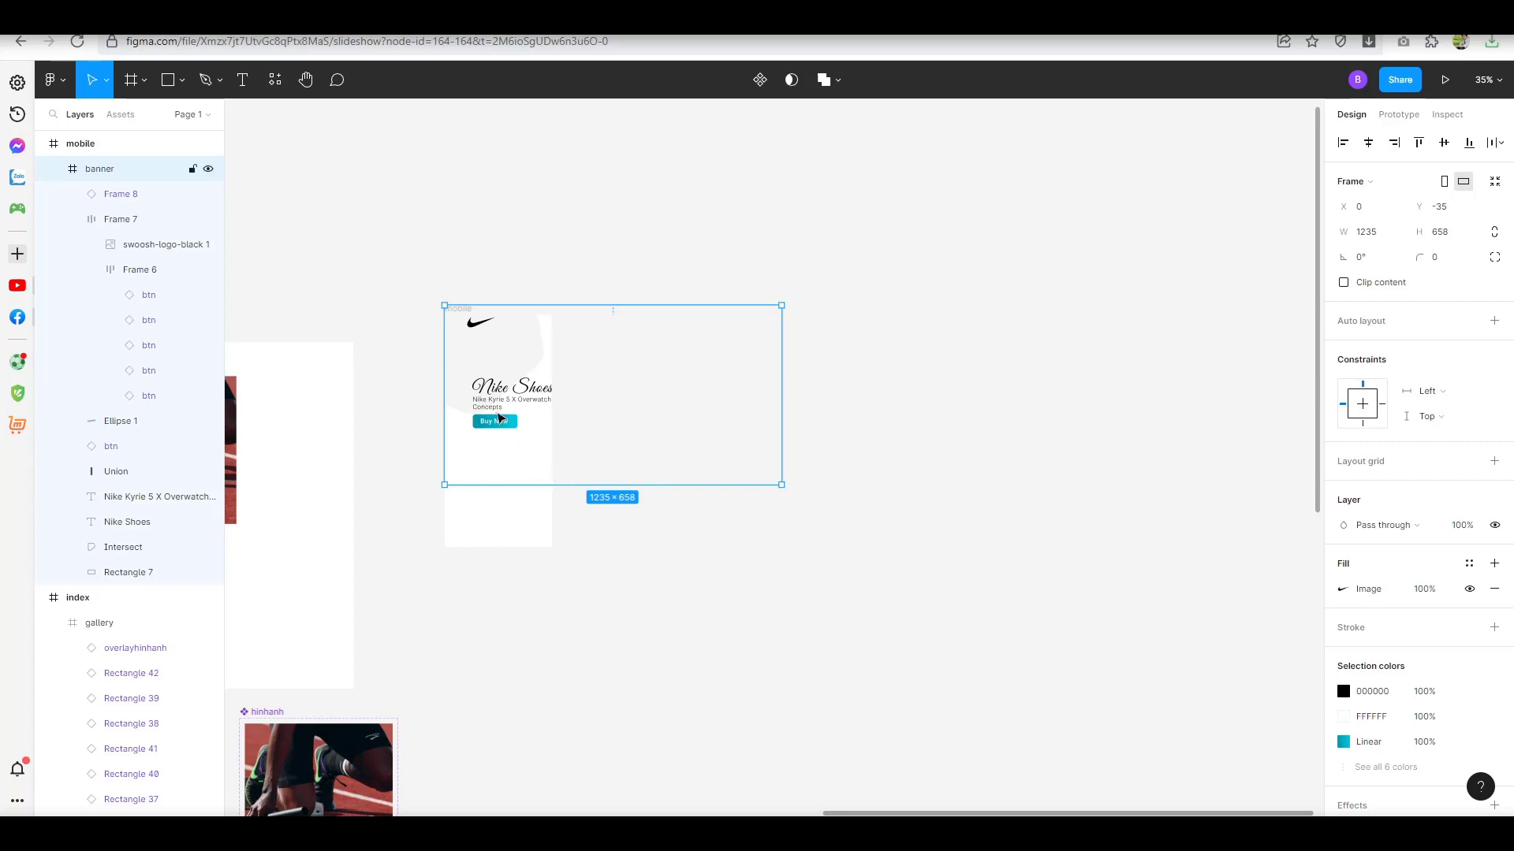
drag(470, 378, 470, 350)
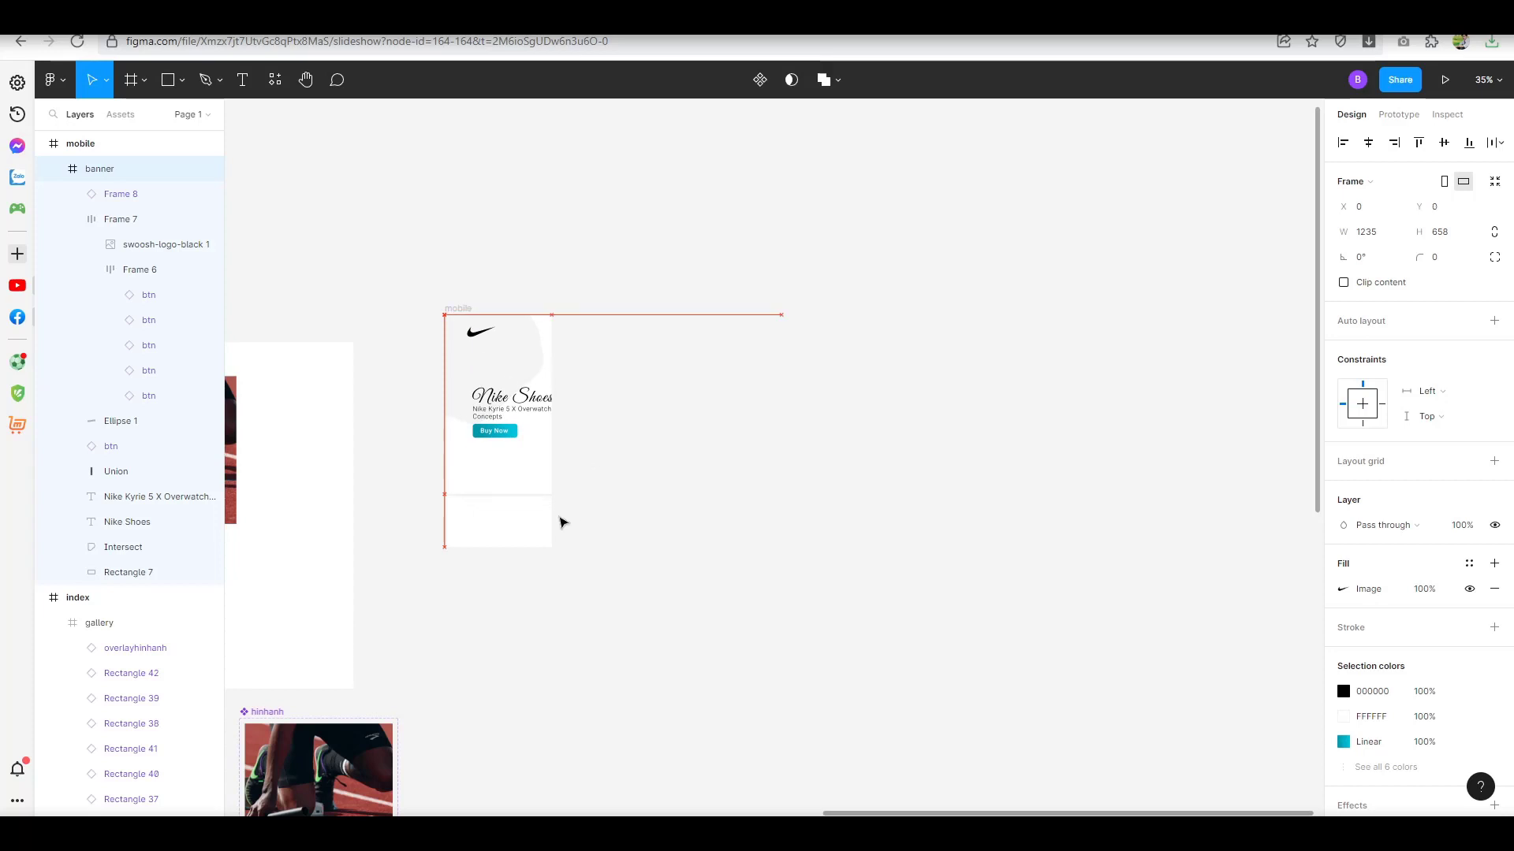
click(628, 547)
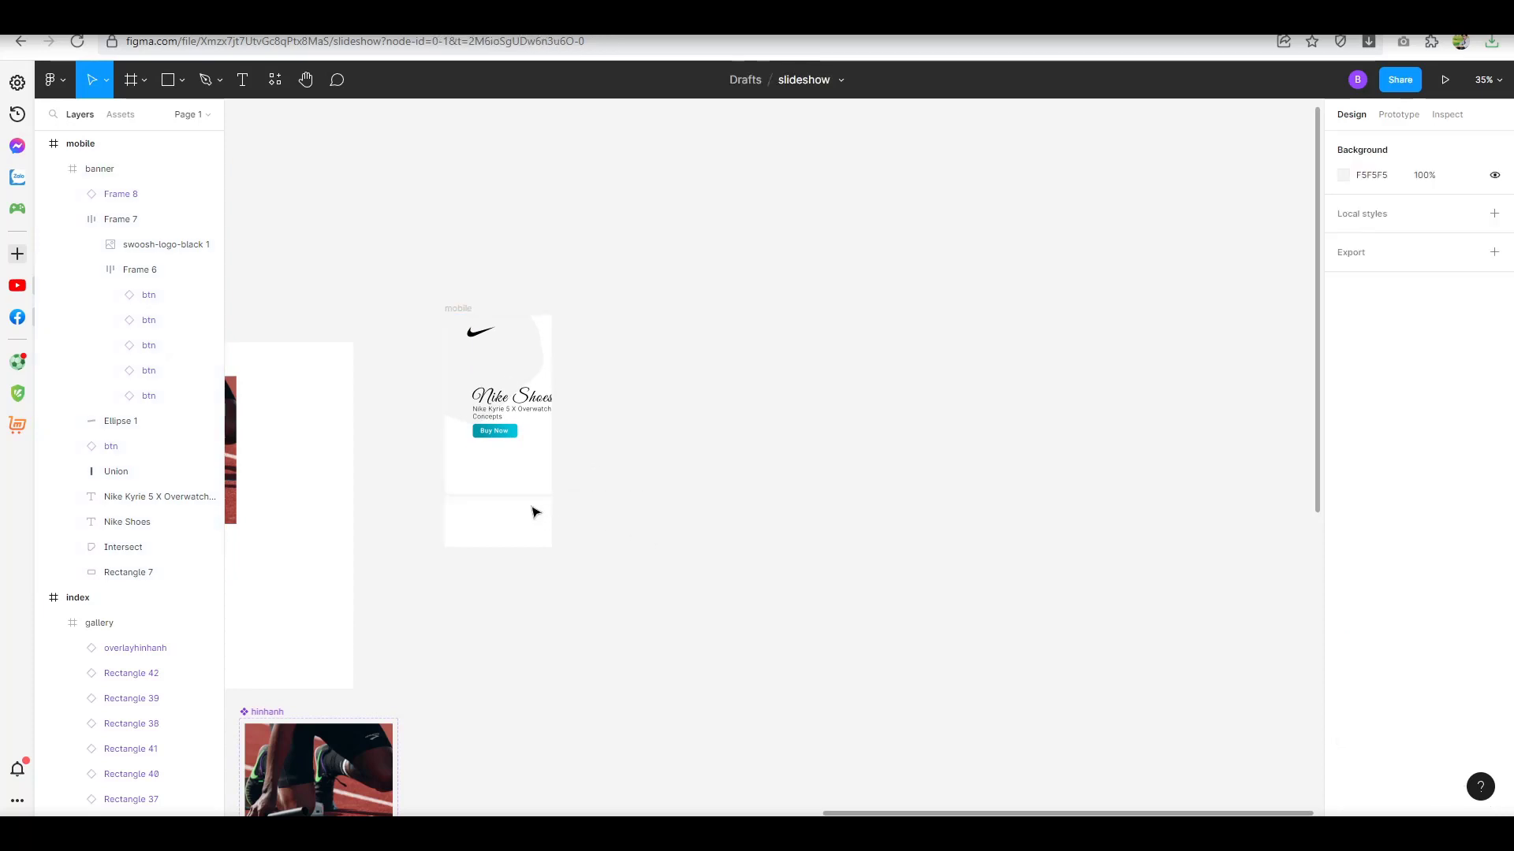
Resize the banner copy to 391 wide and 852 tall.
click(480, 481)
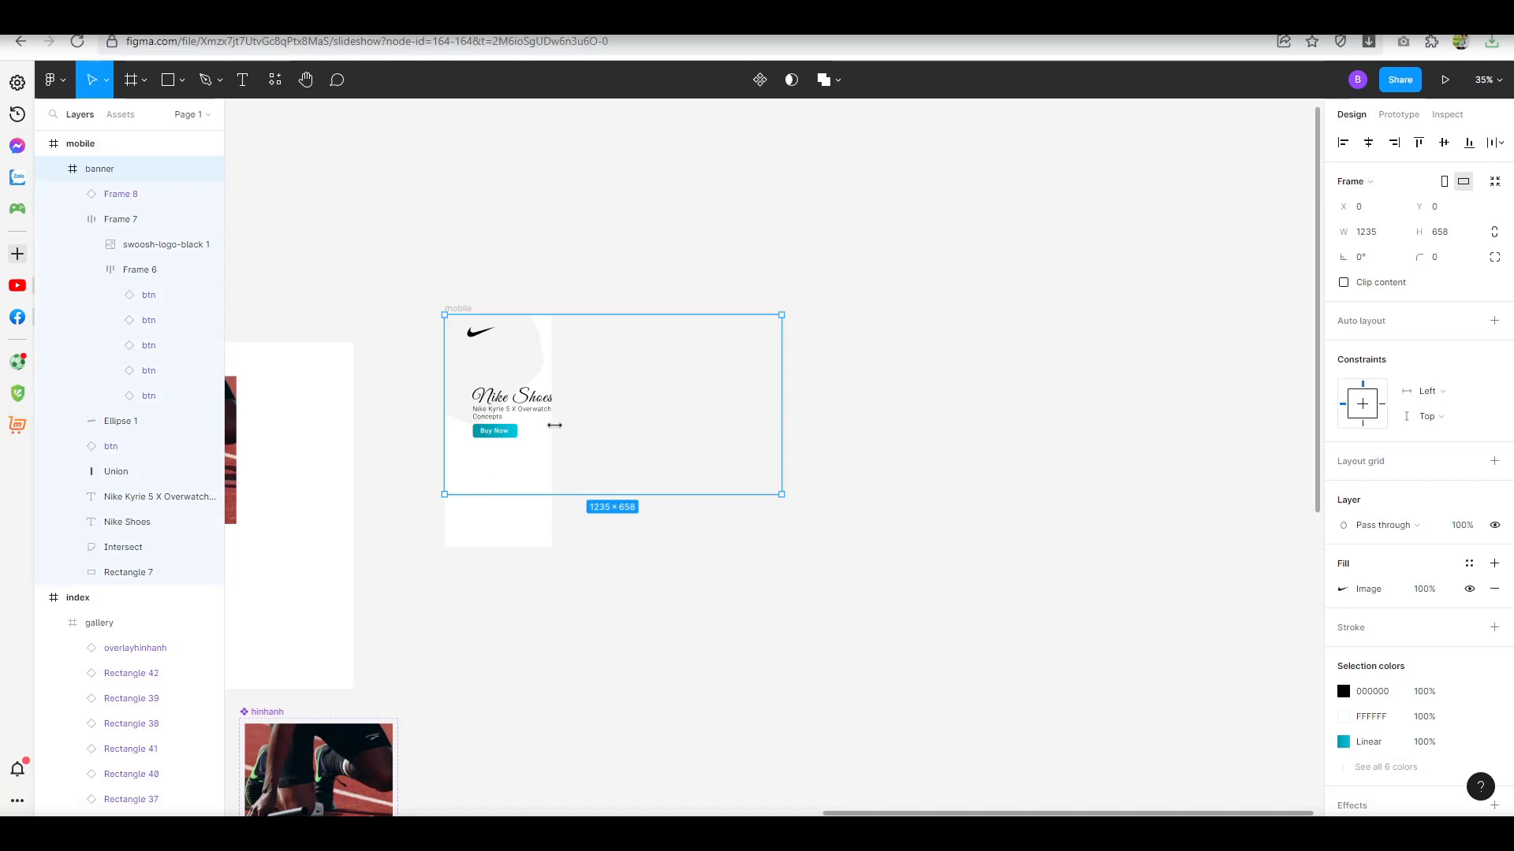
drag(555, 425, 551, 426)
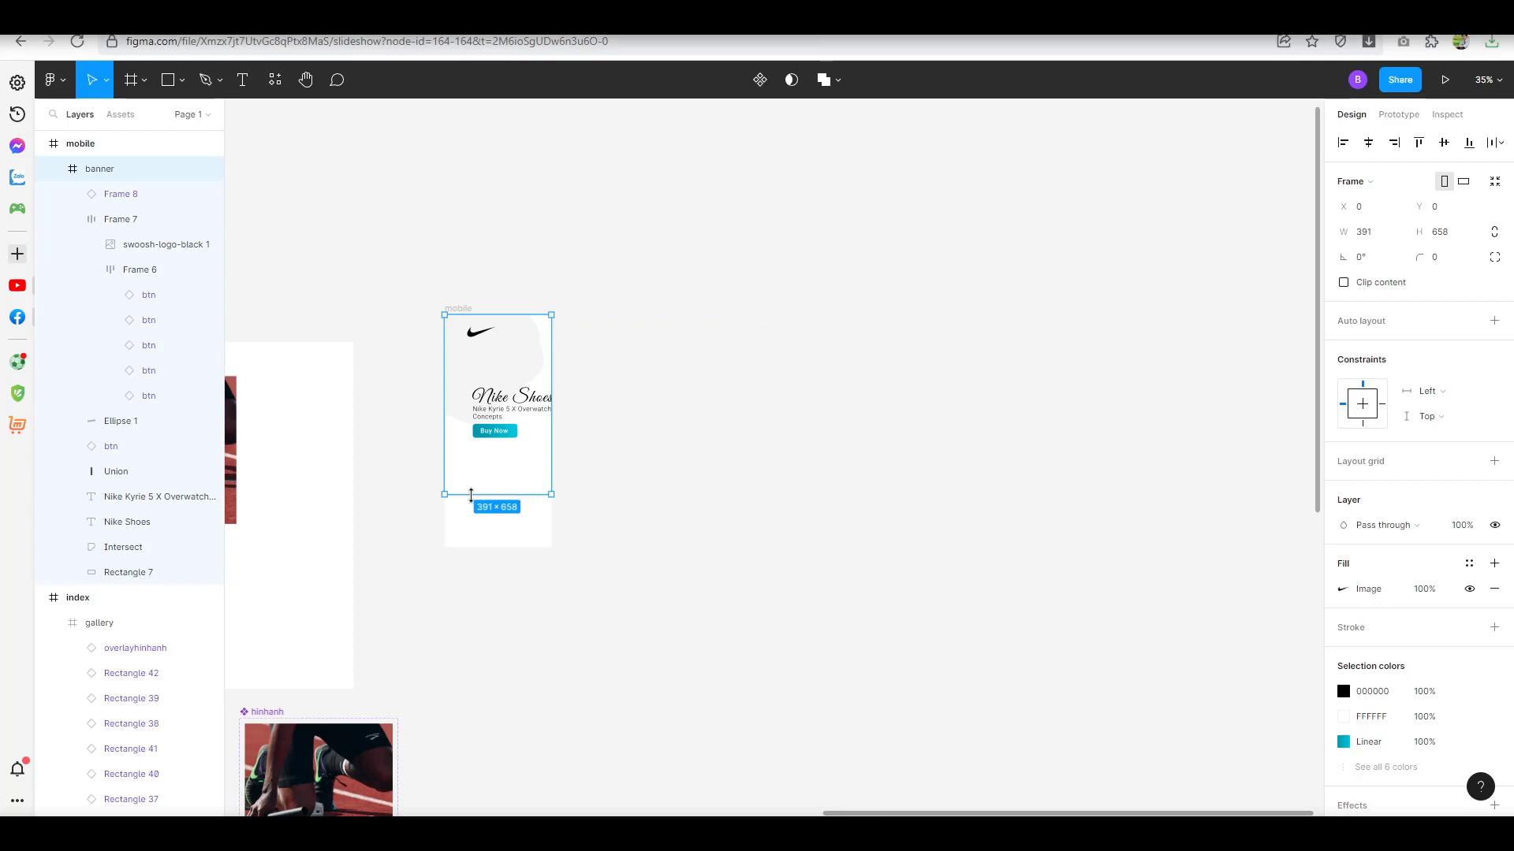
drag(469, 530, 468, 552)
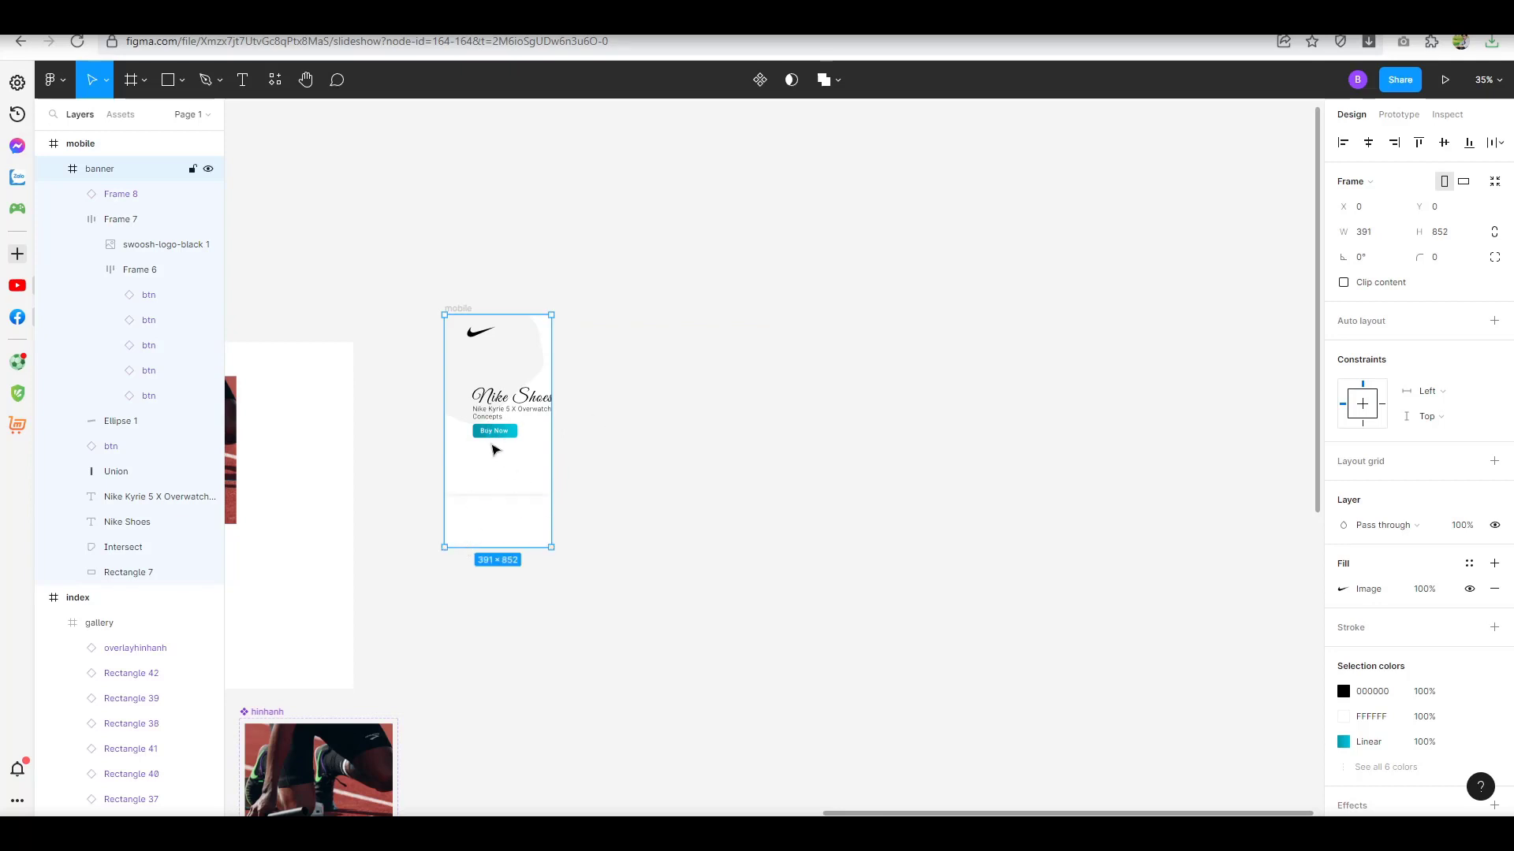
scroll(477, 419, up, 5)
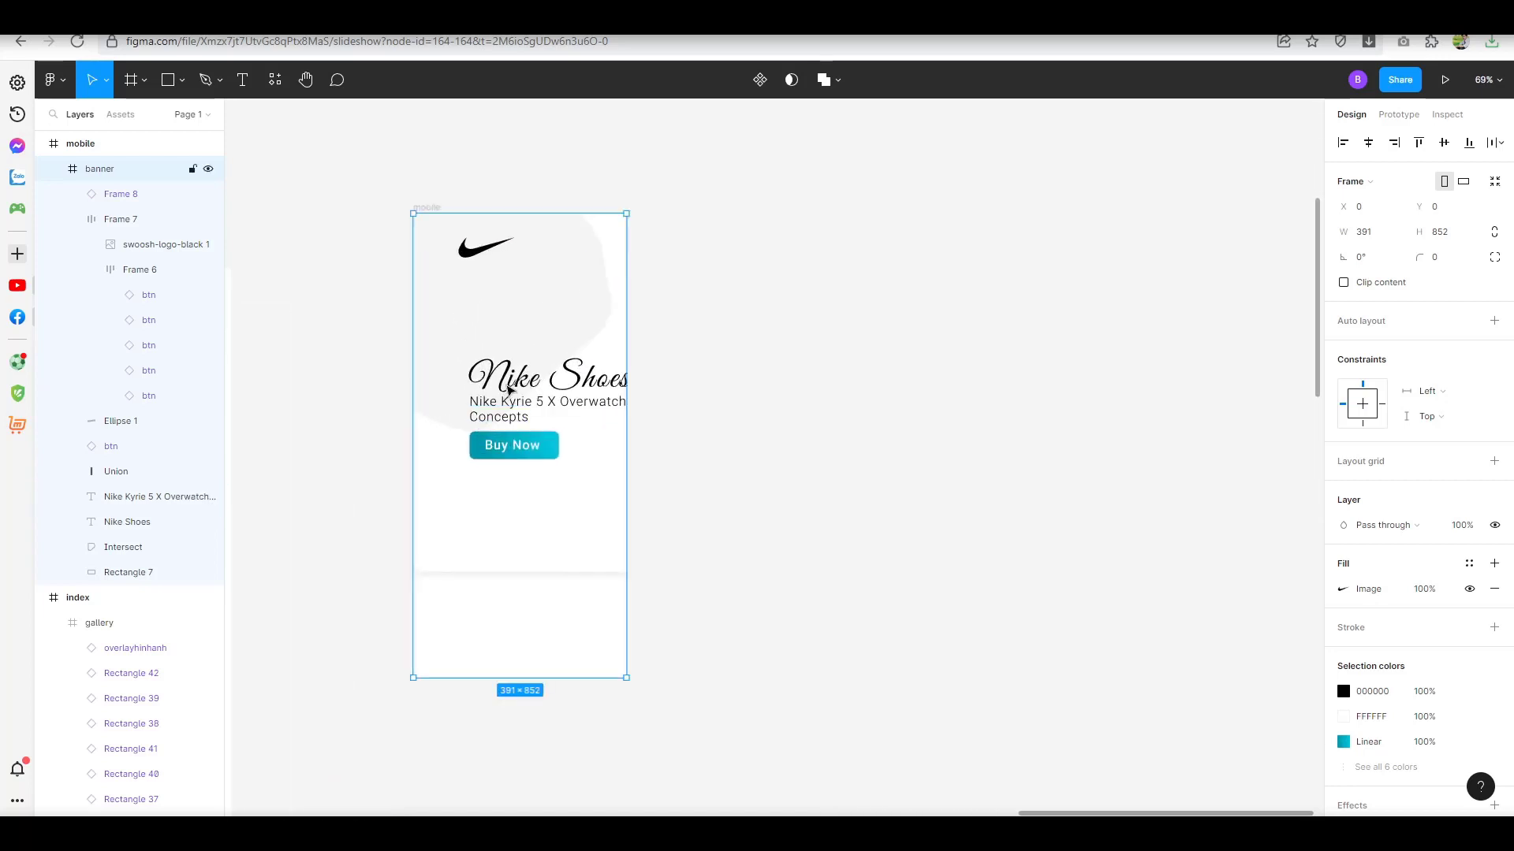
Move the Nike Shoes heading, subtitle and Buy Now button lower in the banner.
click(508, 388)
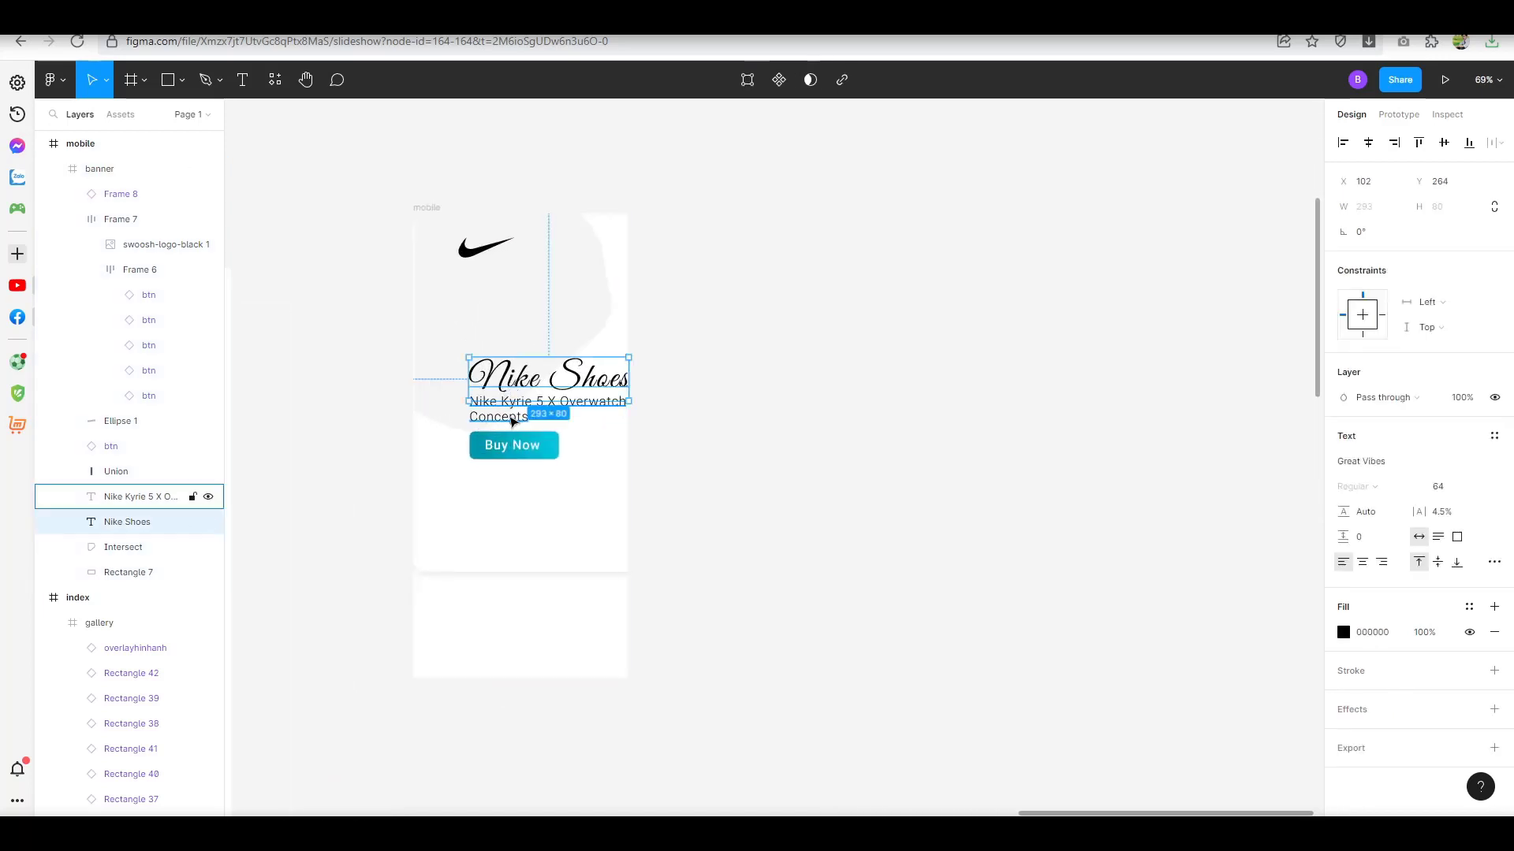
shift+click(512, 421)
shift+click(508, 446)
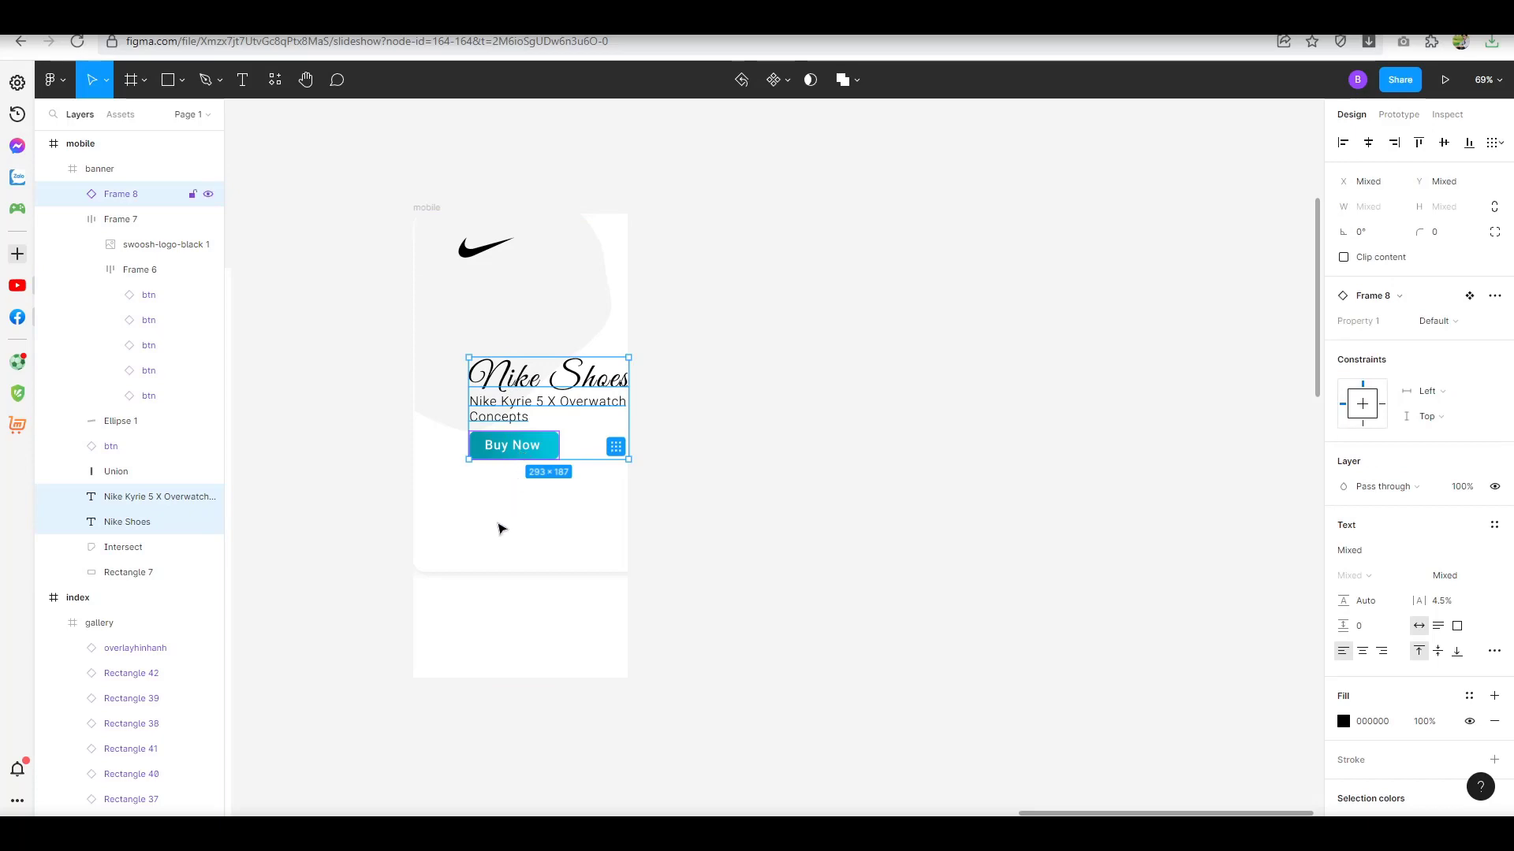
drag(524, 455, 510, 603)
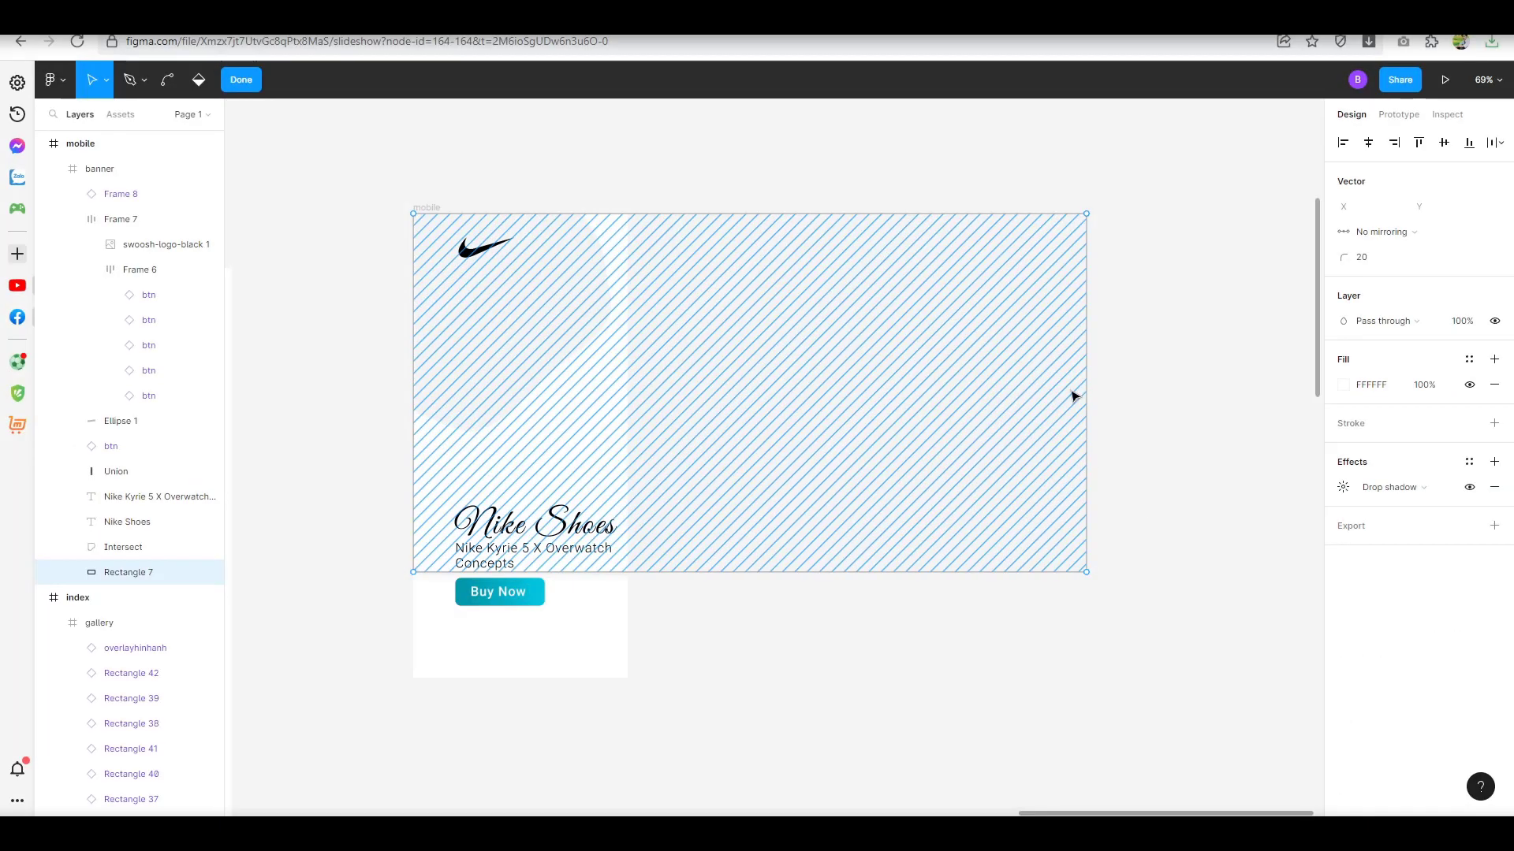
Narrow the white background rectangle to 391 wide and extend it down the frame.
key(Escape)
drag(1086, 393, 627, 381)
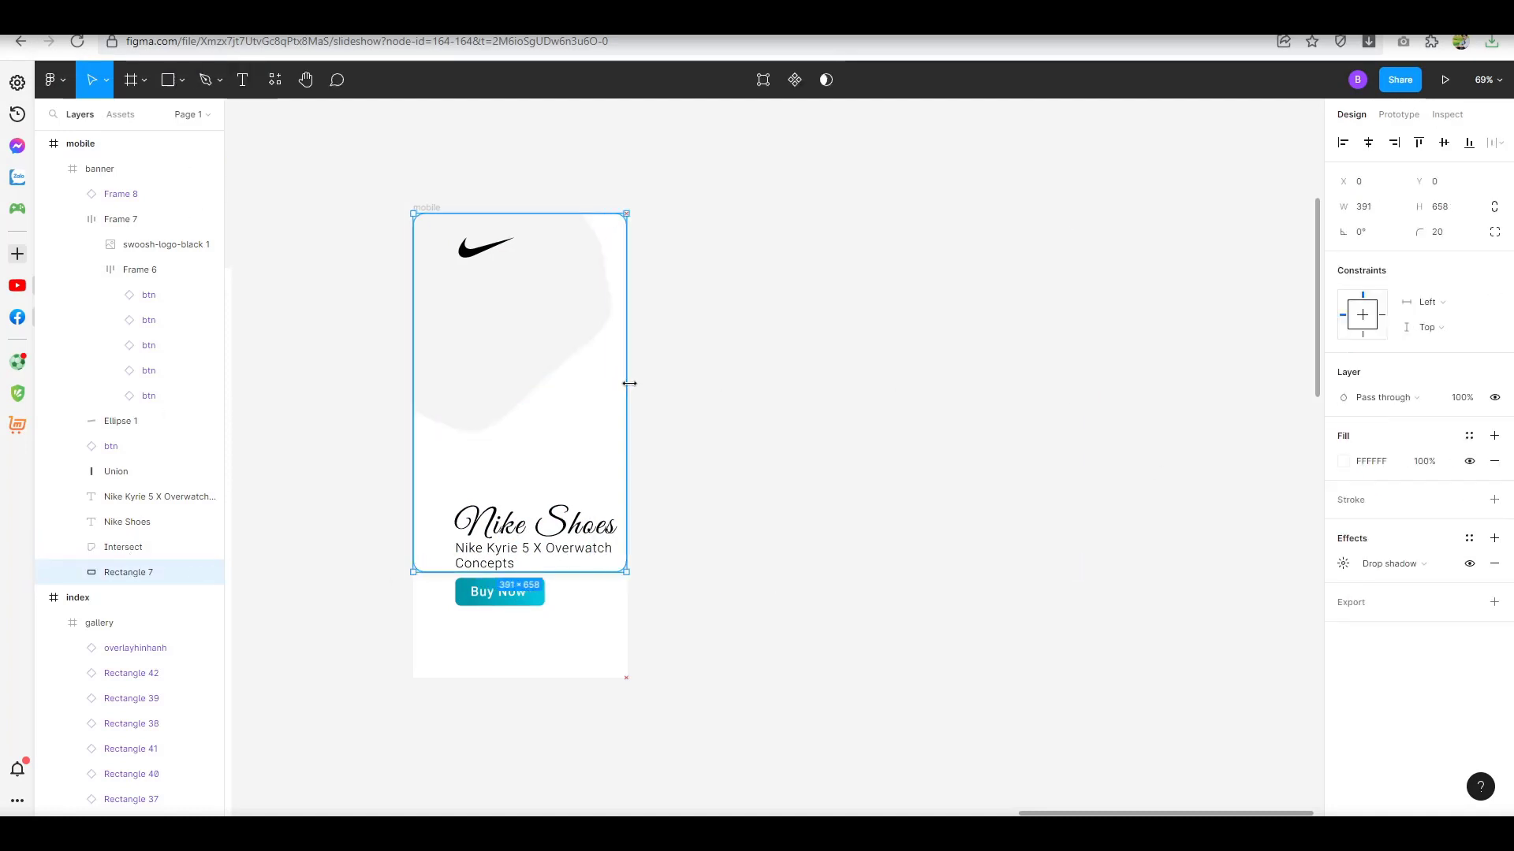
drag(568, 648, 569, 677)
click(161, 244)
Nudge the swoosh logo toward the top-left and move the text and Buy Now block lower.
click(154, 270)
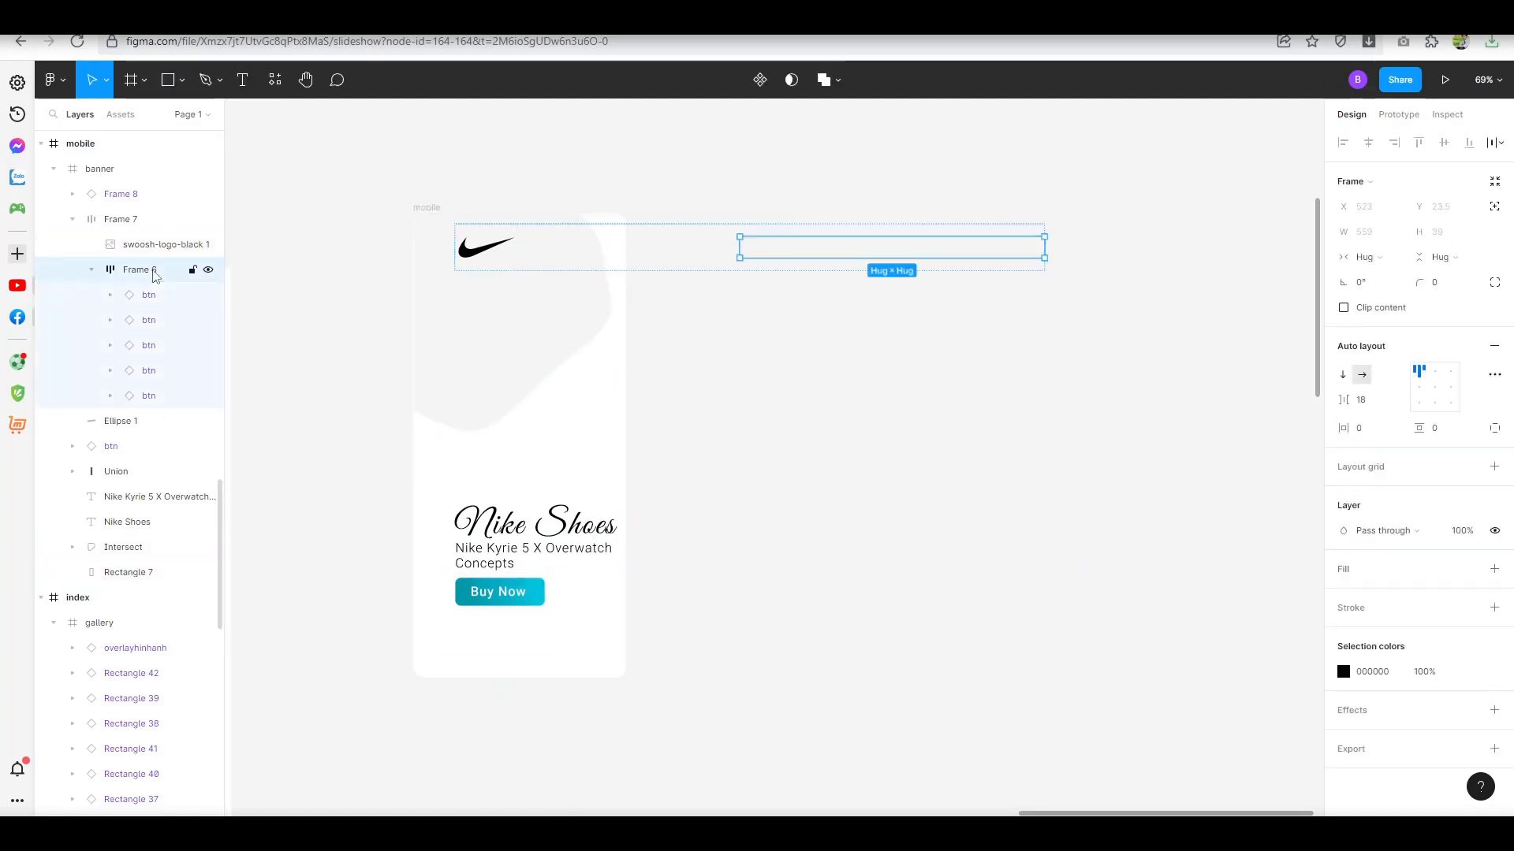
click(91, 269)
click(162, 244)
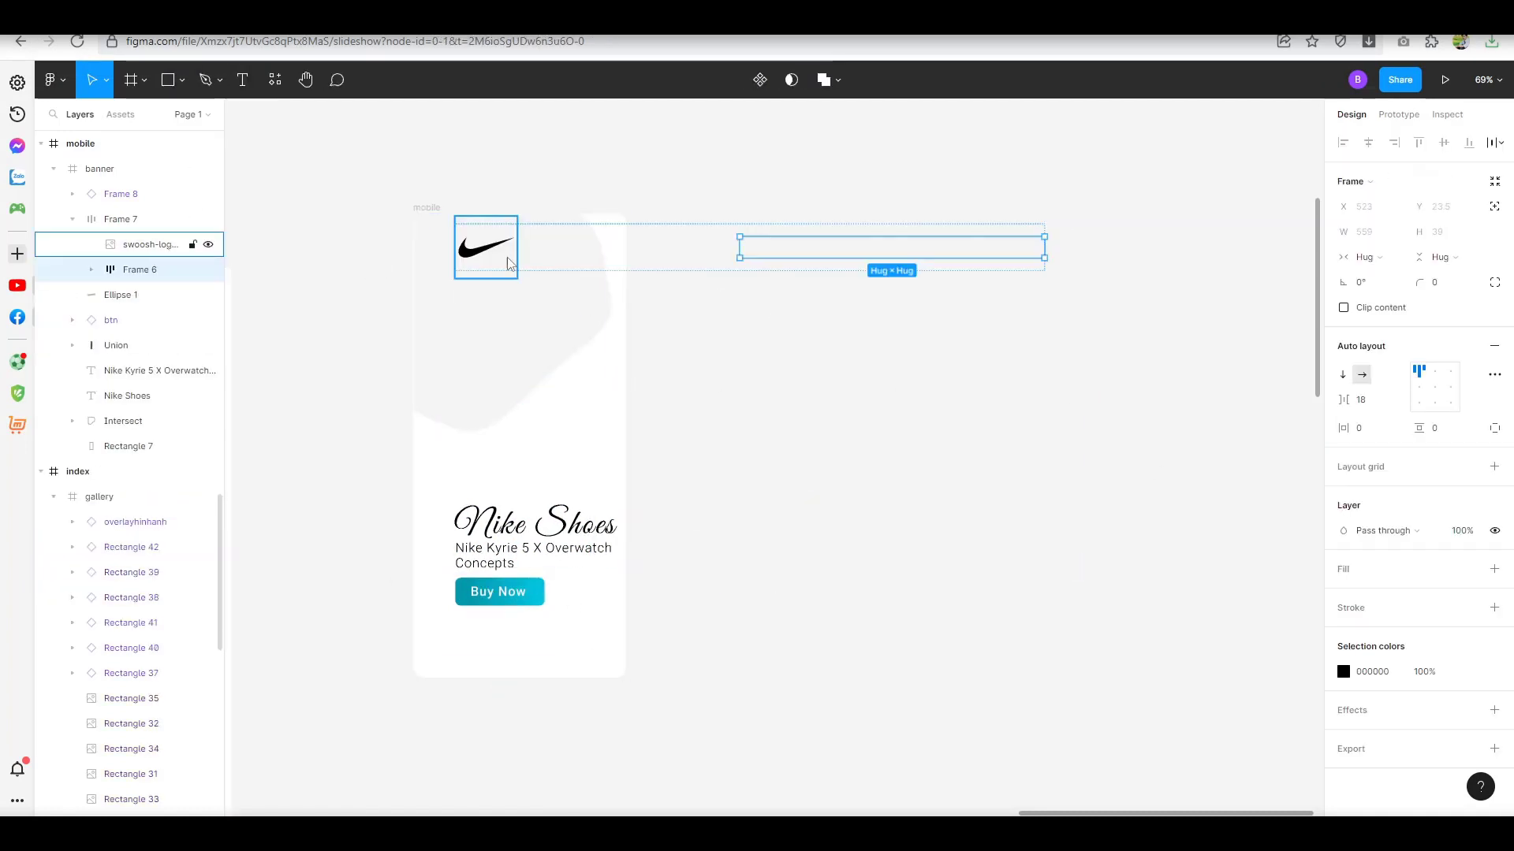
drag(505, 268, 484, 260)
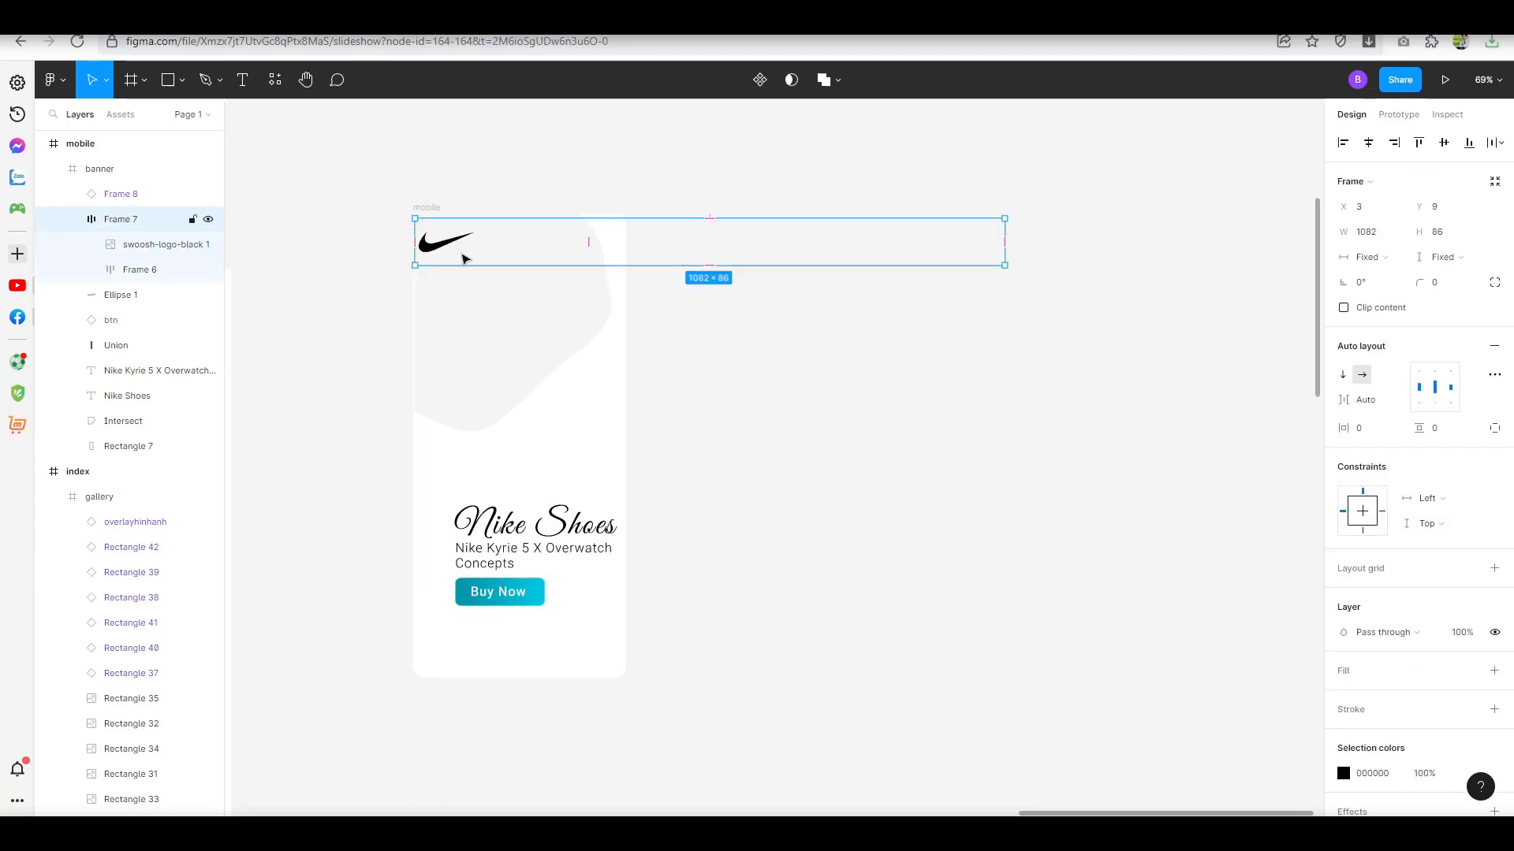
drag(513, 489, 497, 649)
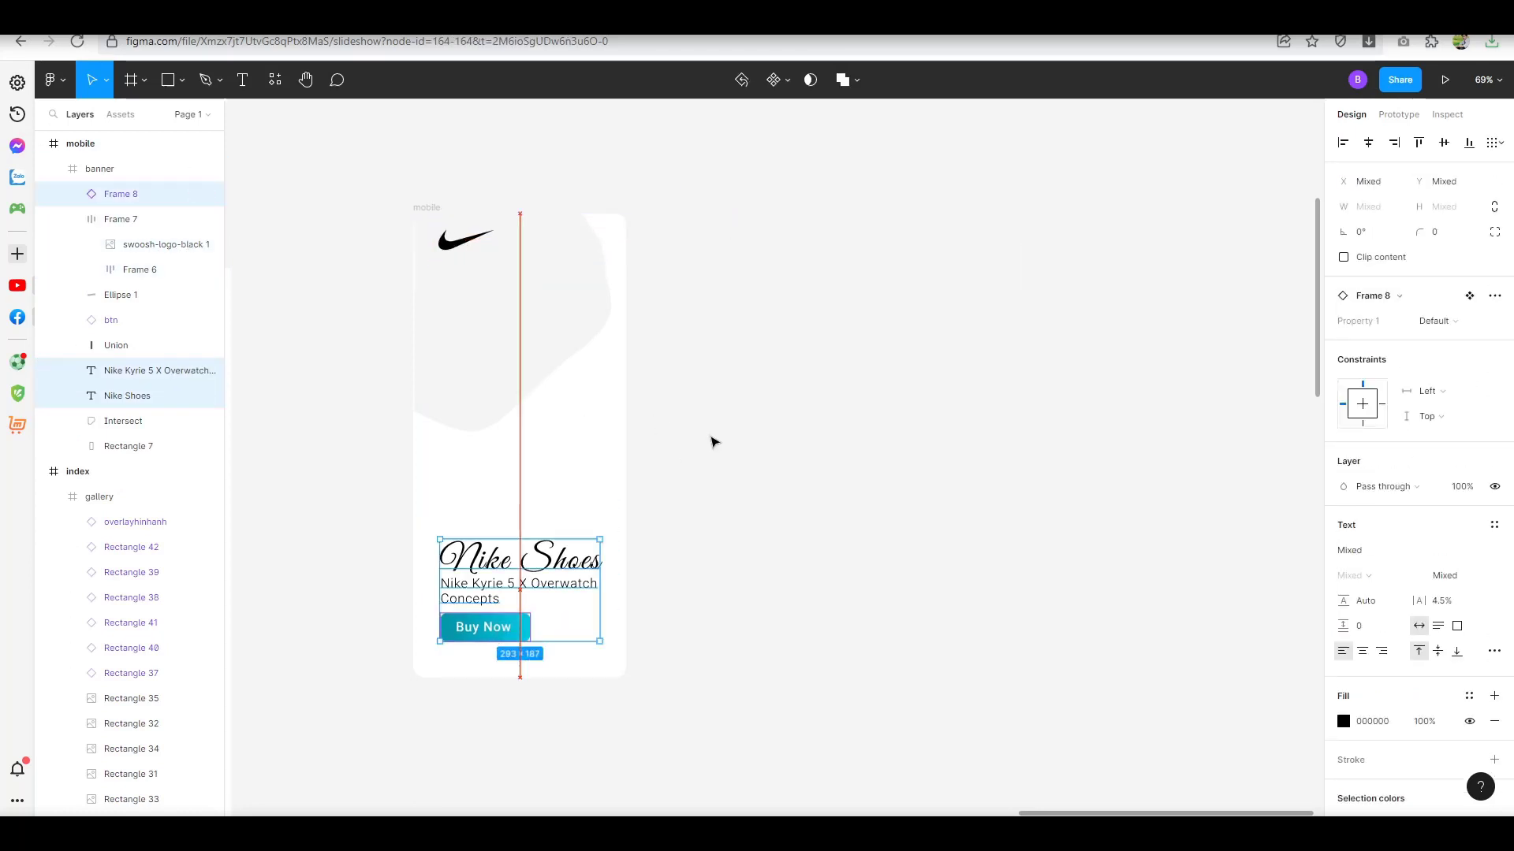
click(710, 439)
Inspect the Kyrie subtitle, dots shape, background and Buy Now button layers.
click(150, 370)
click(116, 345)
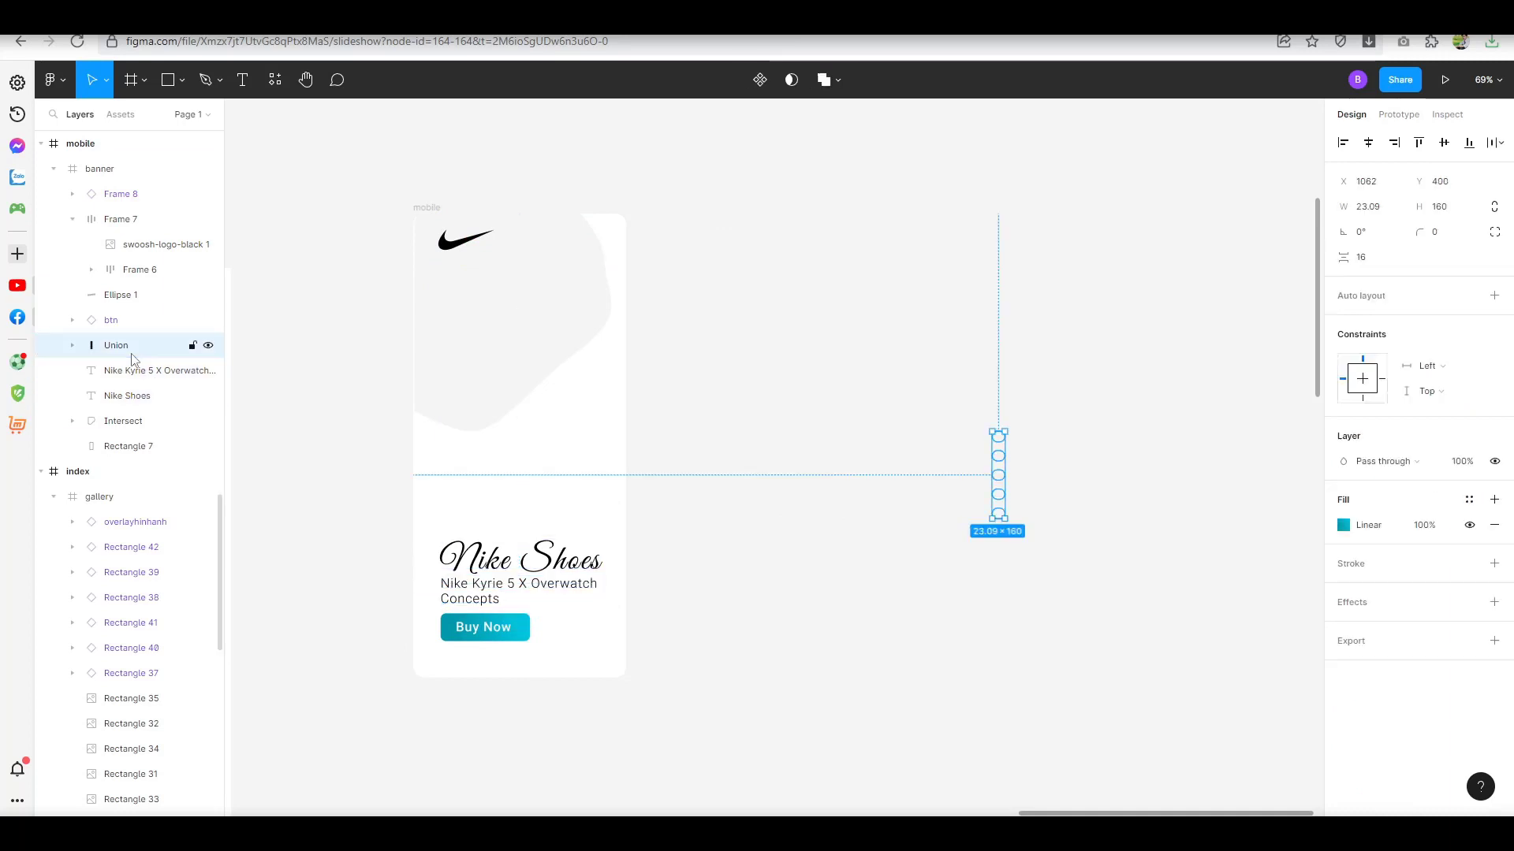
click(128, 446)
click(111, 320)
scroll(114, 227, down, 1)
scroll(118, 354, up, 3)
scroll(157, 512, up, 1)
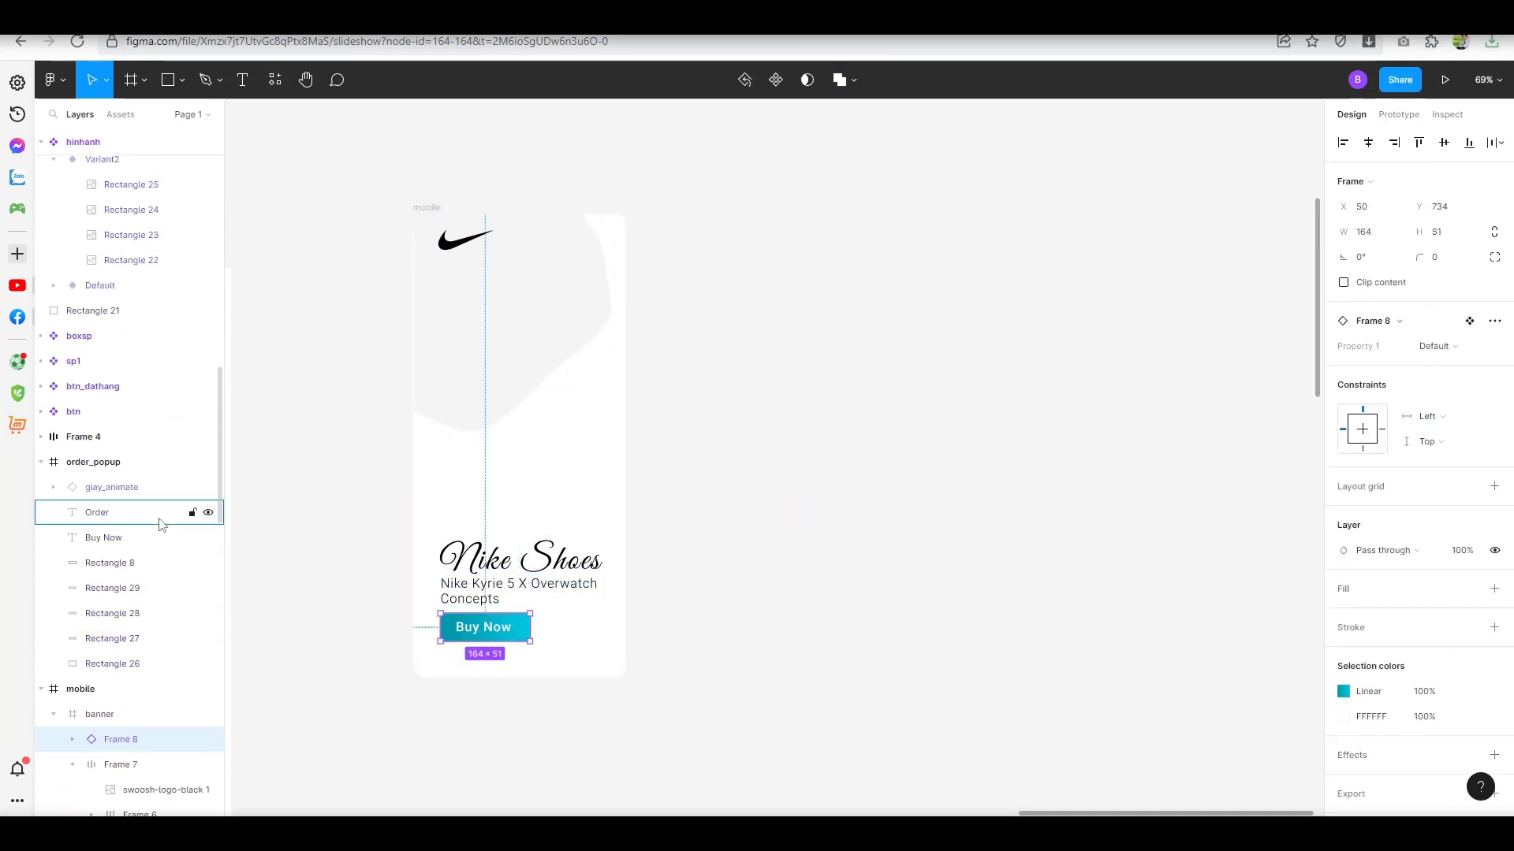
scroll(158, 513, down, 3)
scroll(128, 565, down, 2)
scroll(118, 354, up, 2)
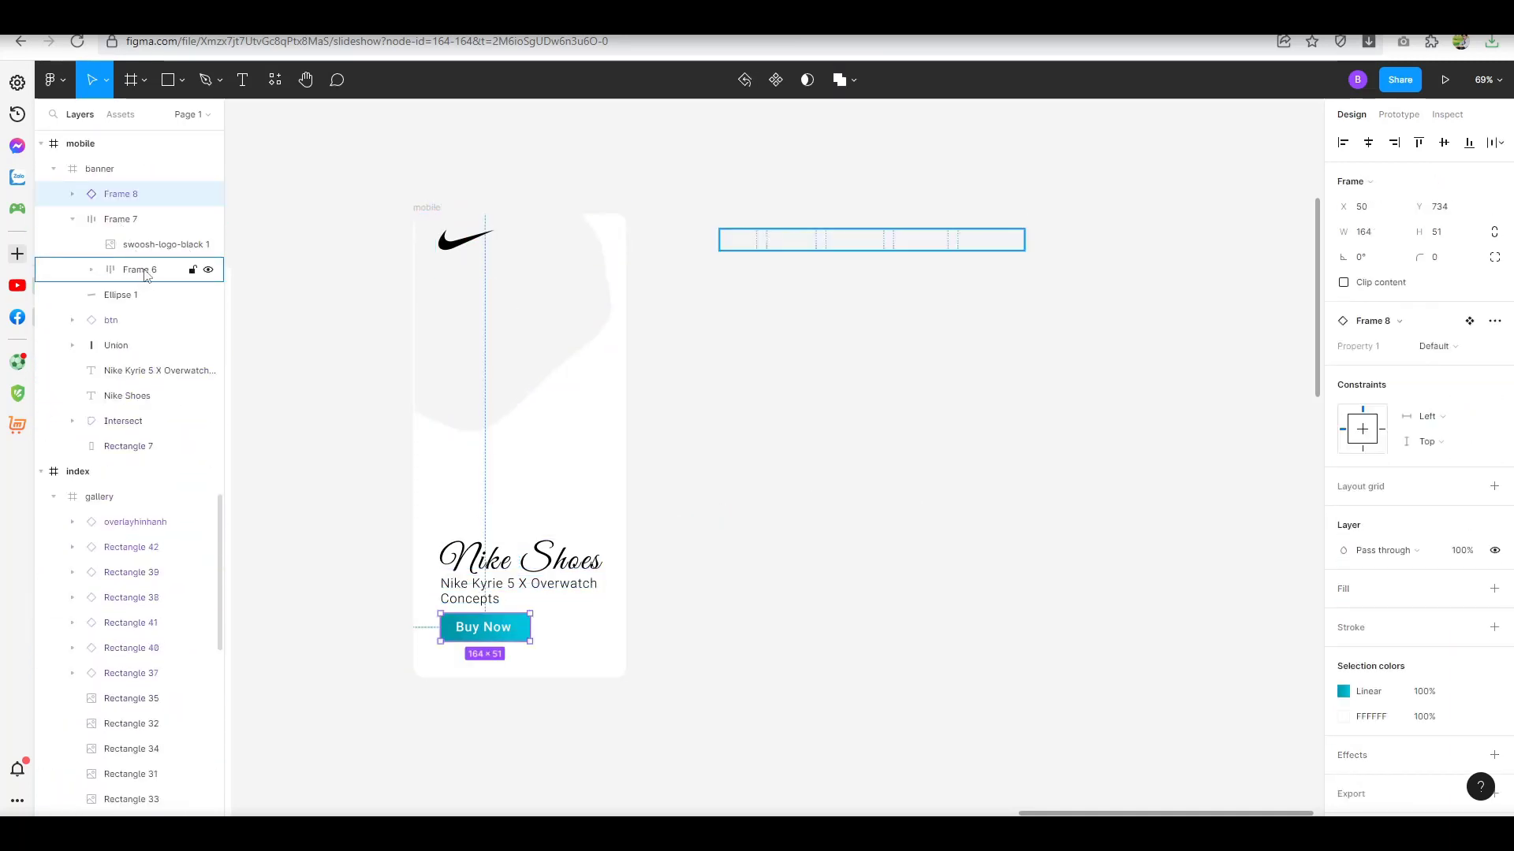
Paste the giay shoe photo into the mobile frame above the Nike Shoes heading.
click(72, 194)
click(73, 194)
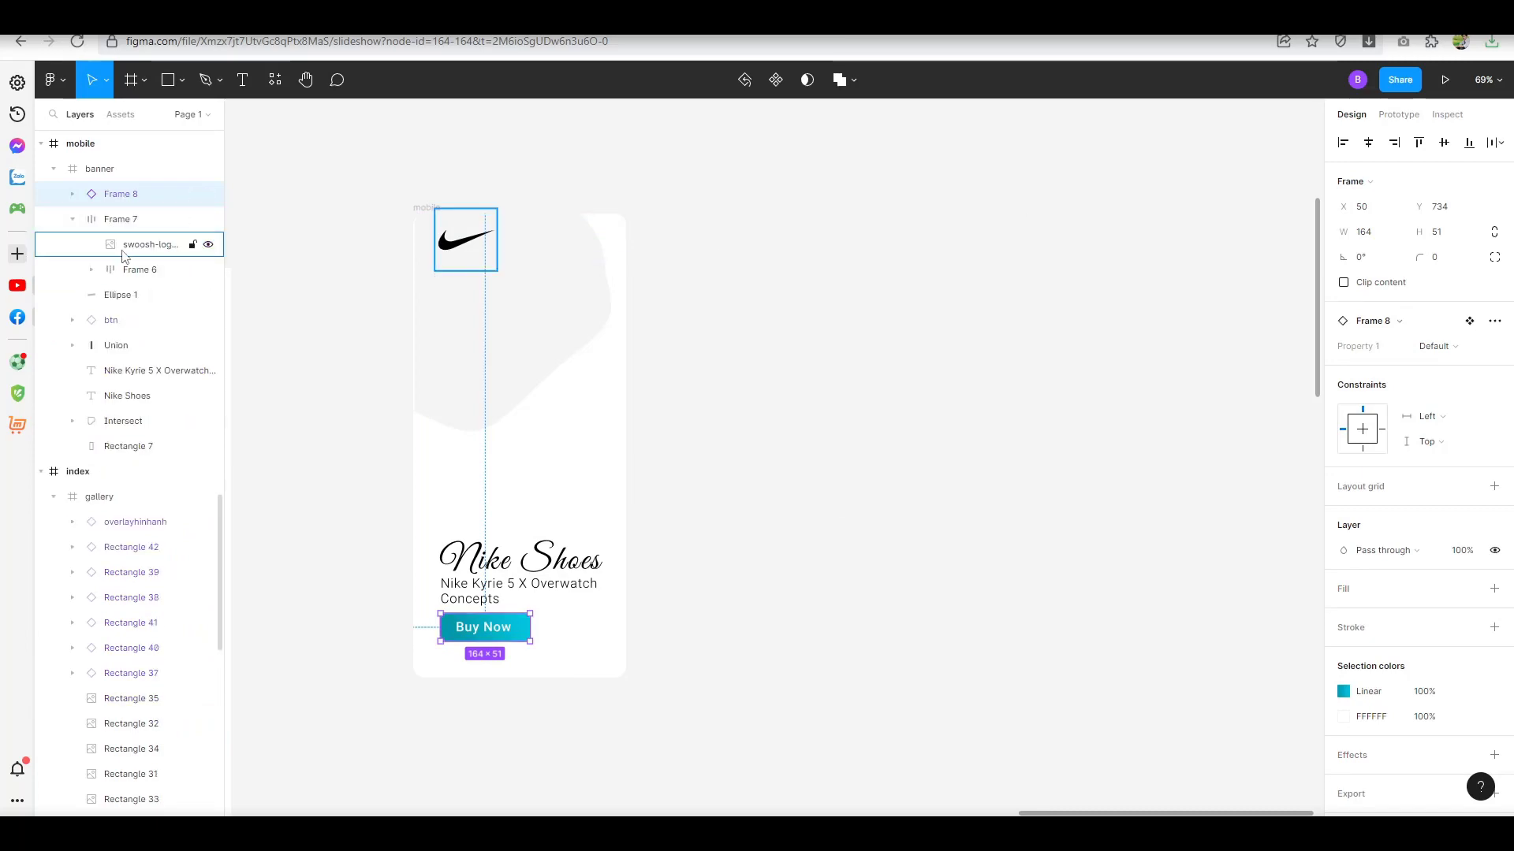
scroll(323, 487, down, 5)
click(321, 338)
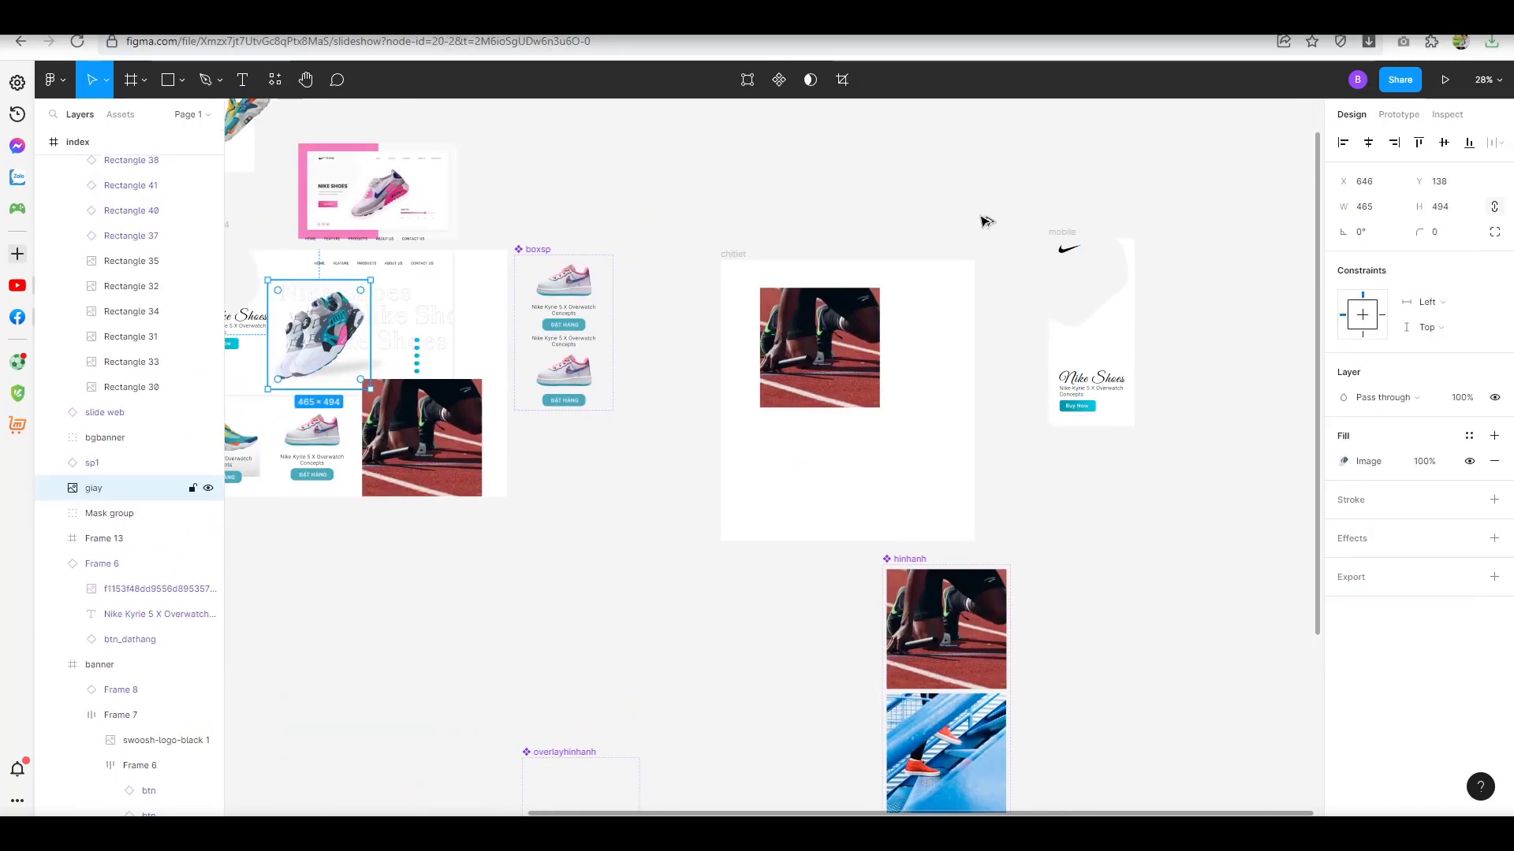
key(ctrl+v)
scroll(1172, 354, up, 2)
scroll(1172, 354, up, 3)
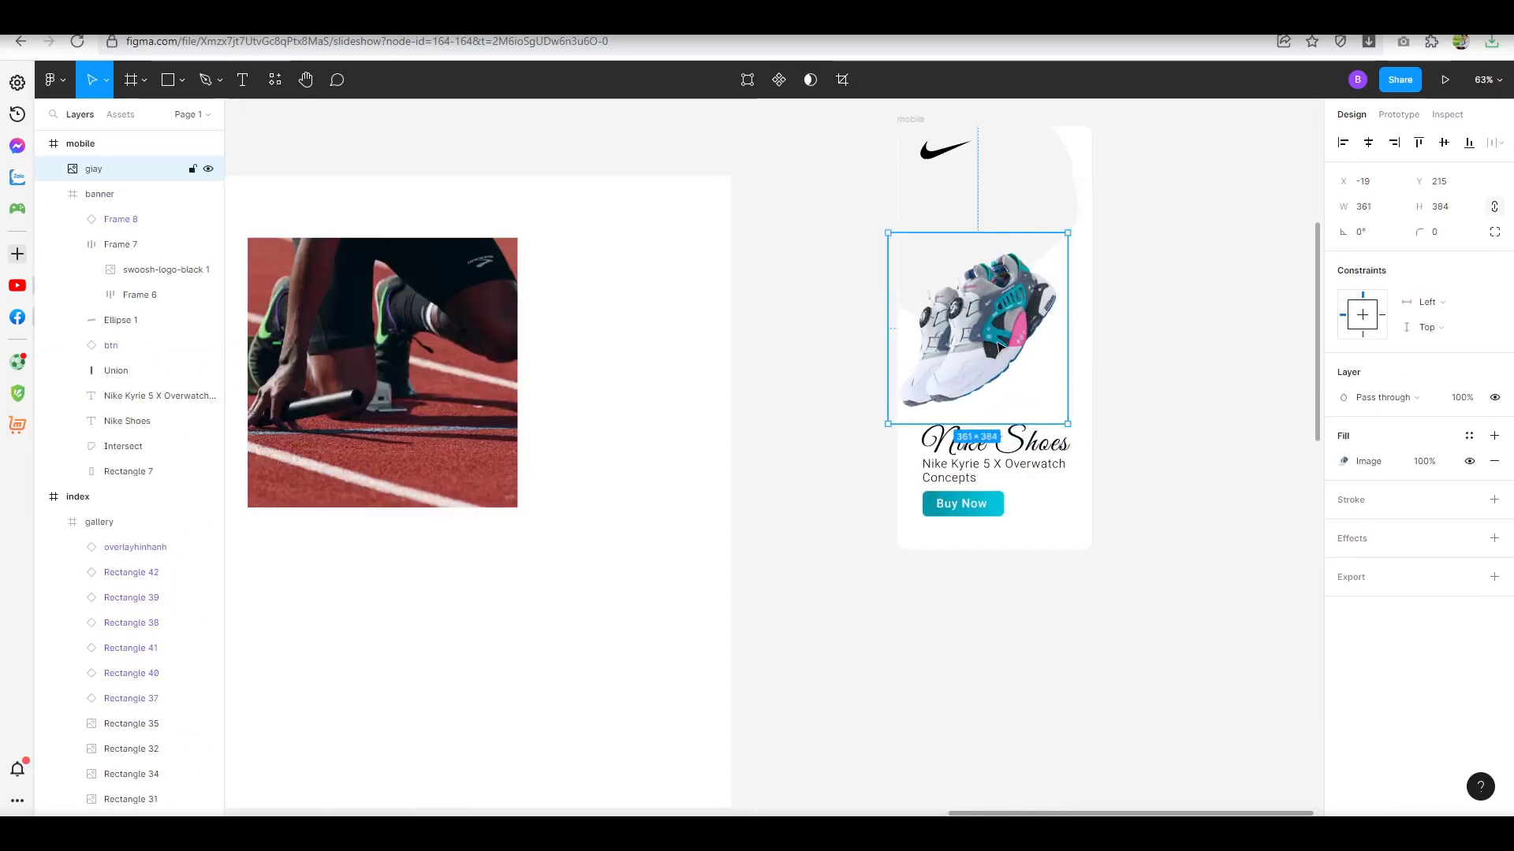
click(1138, 378)
drag(1139, 377, 713, 398)
Insert a Font Awesome three-bar menu icon (search 'tre') at the banner's top right.
click(574, 189)
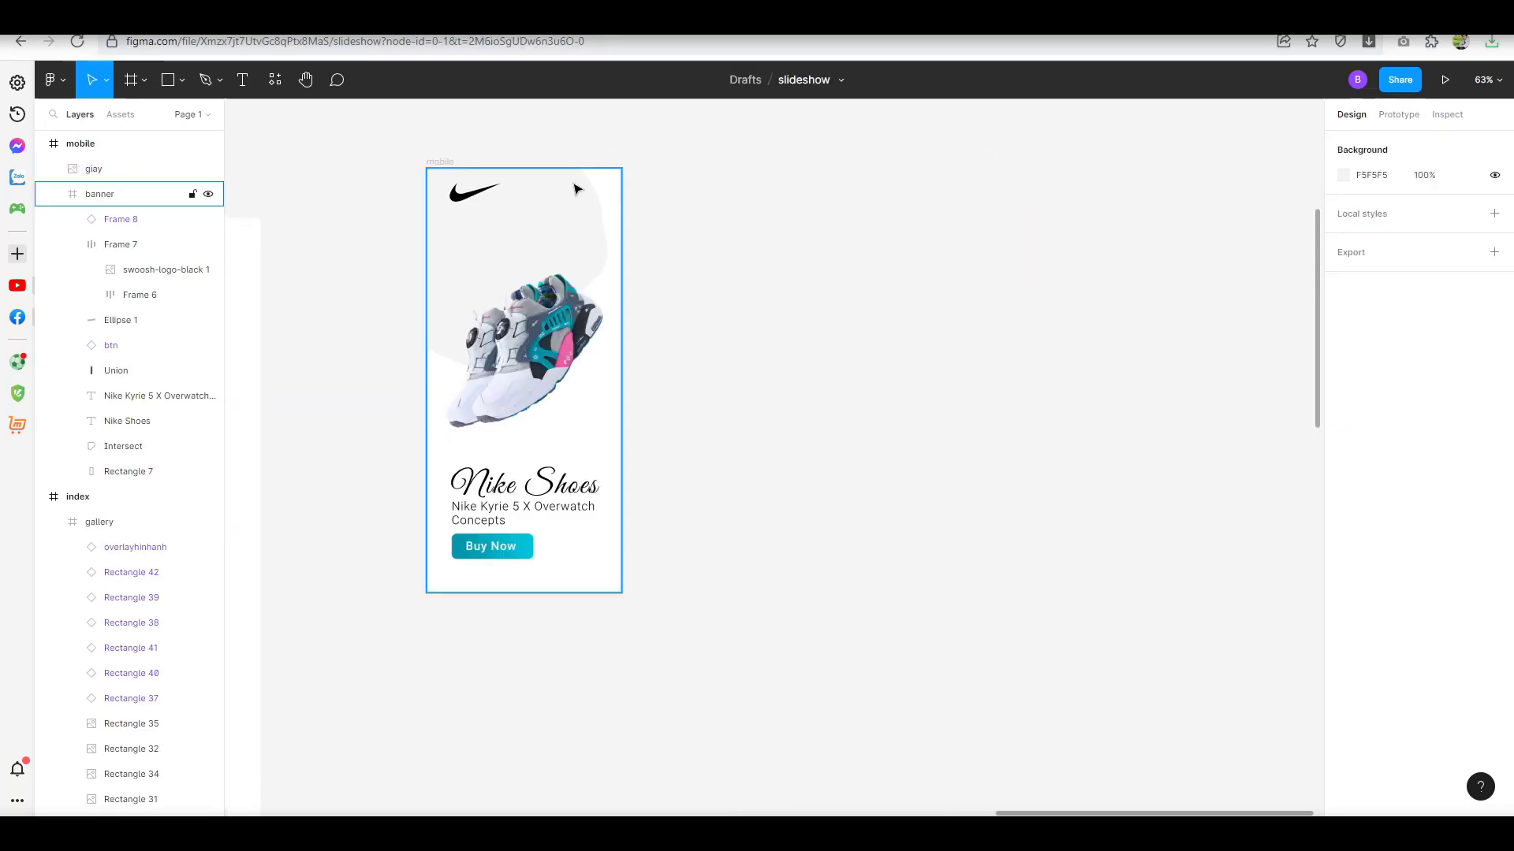
double_click(457, 197)
click(834, 304)
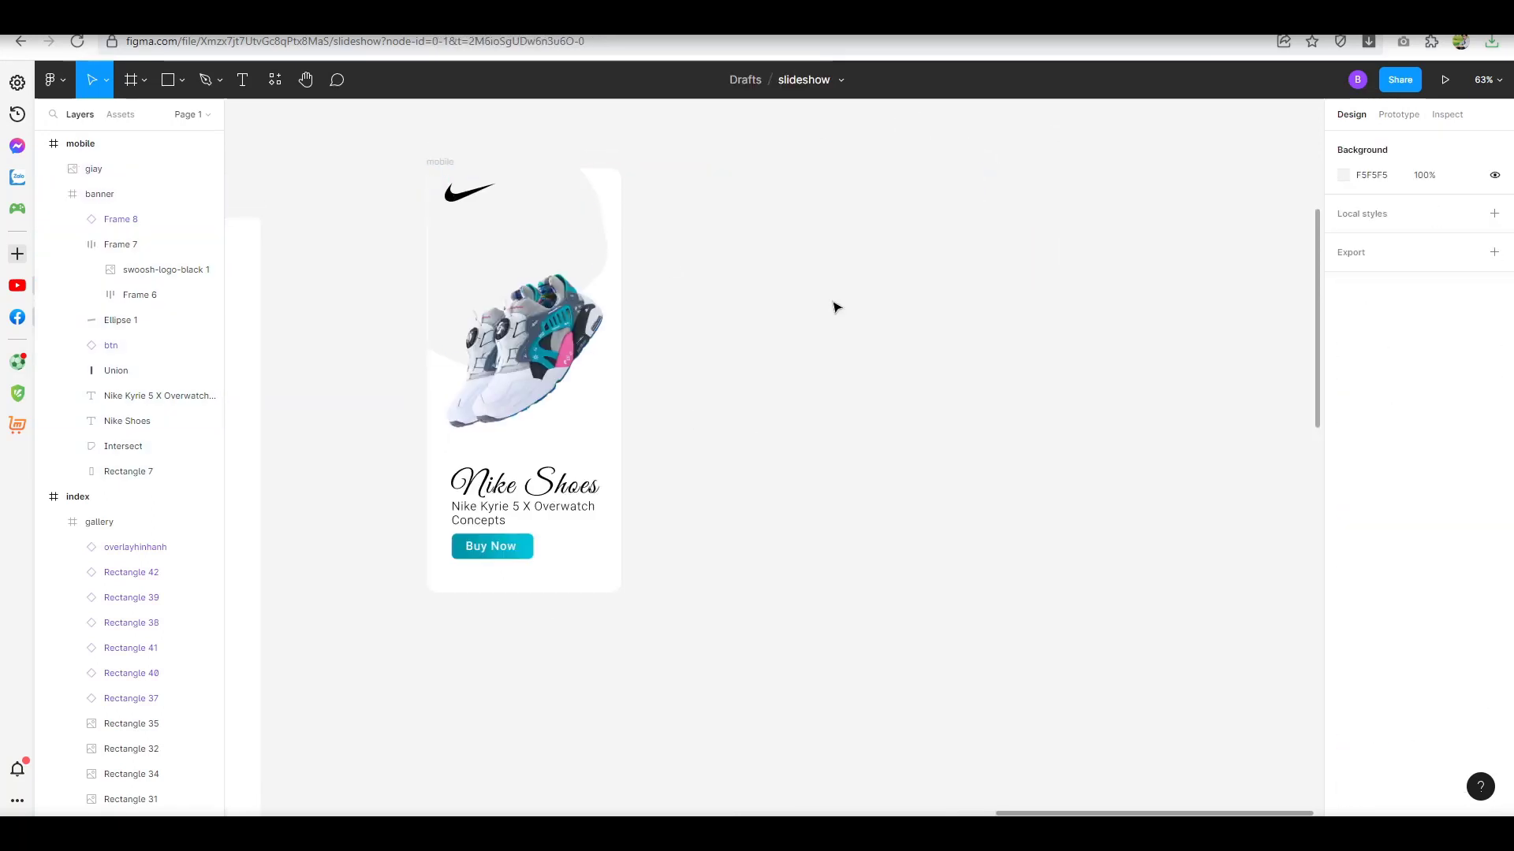
right_click(761, 302)
mouse_move(845, 436)
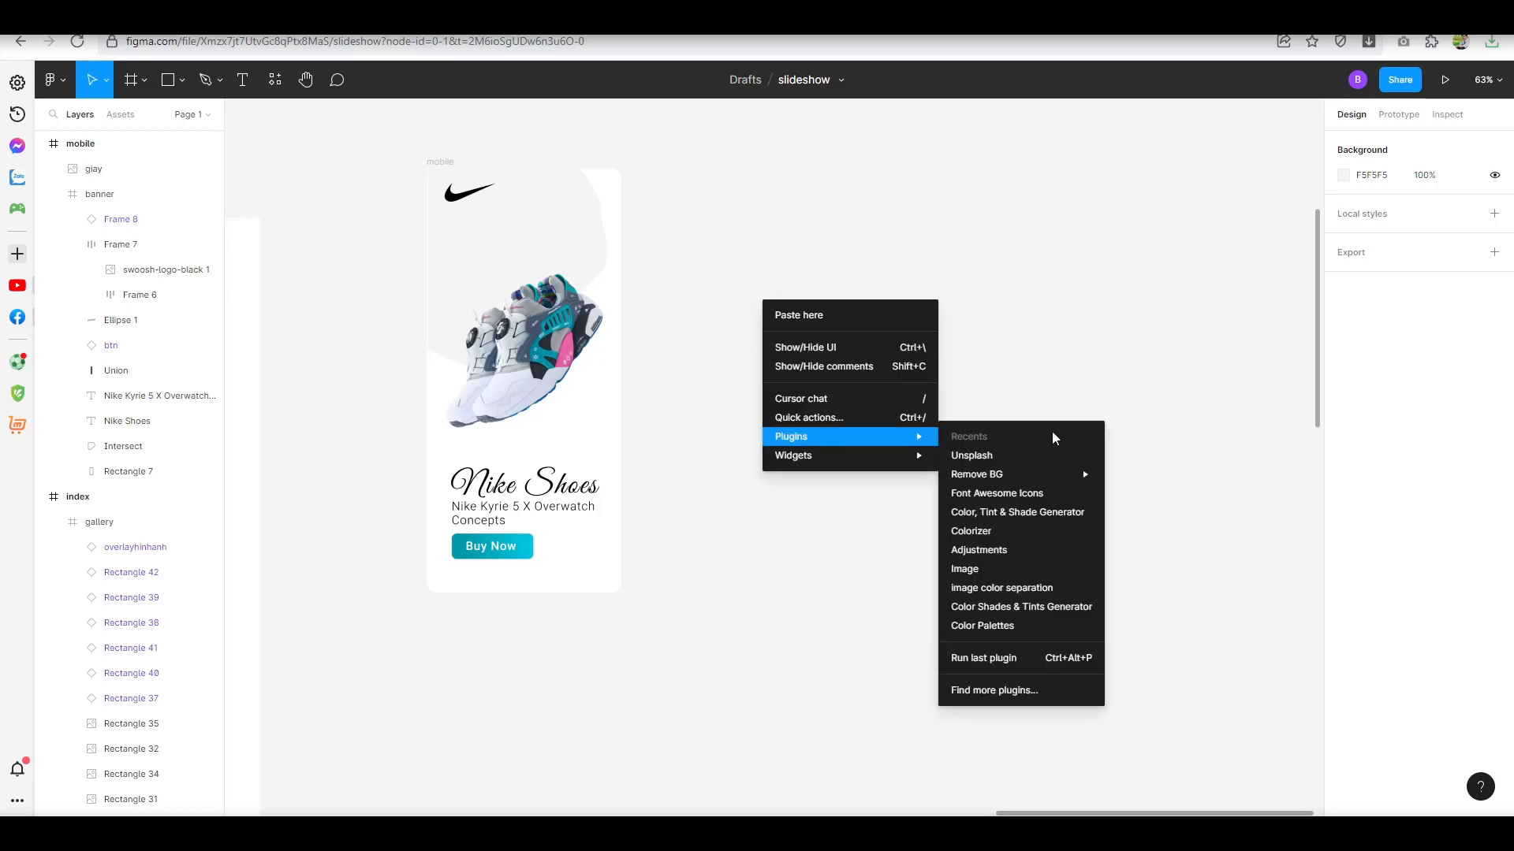
click(990, 494)
scroll(1269, 316, down, 5)
scroll(1214, 276, up, 5)
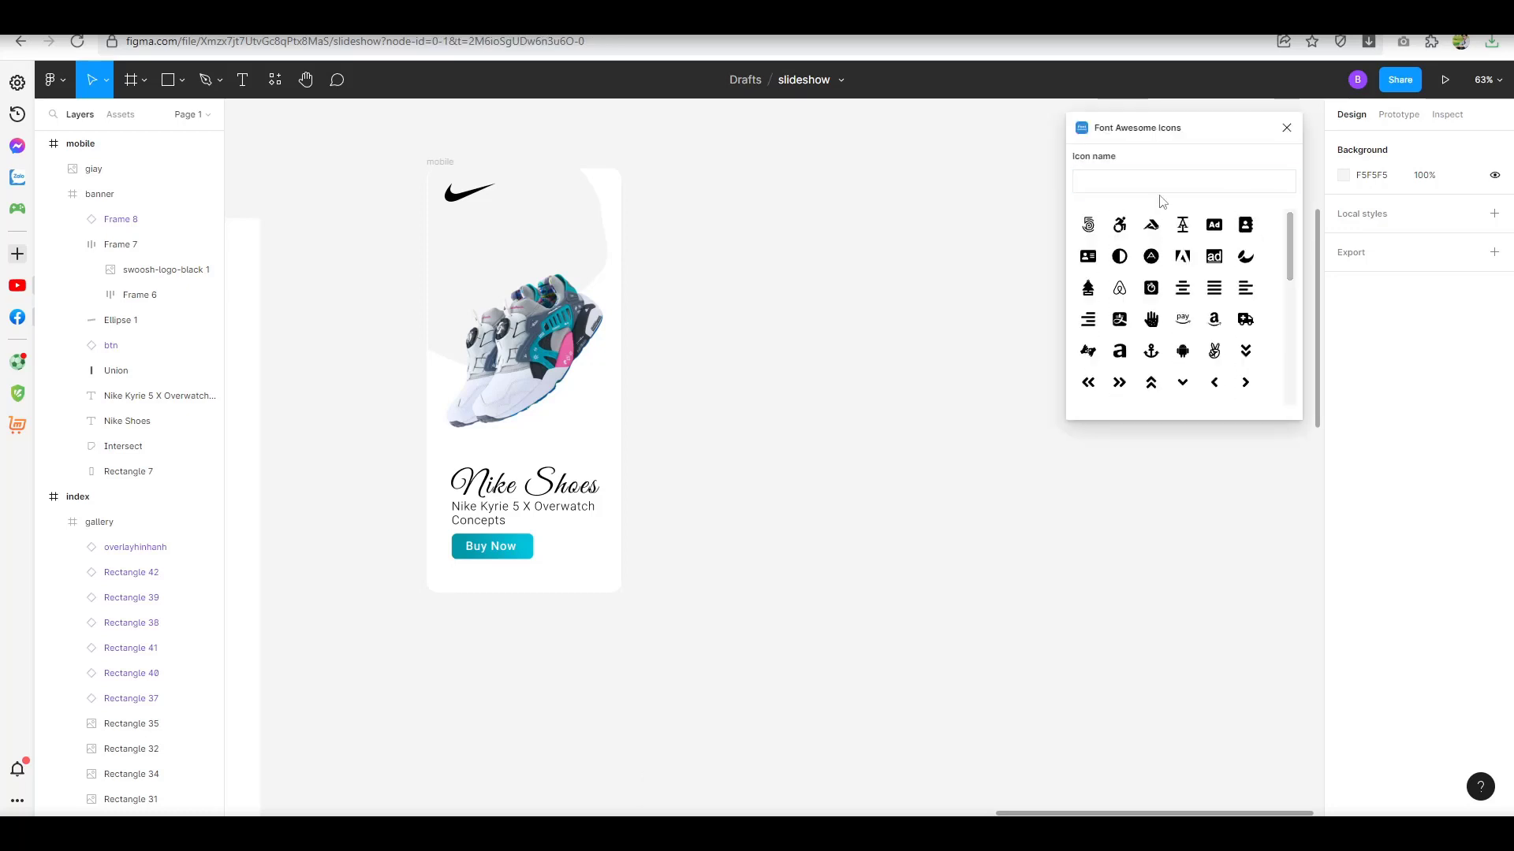
click(1118, 179)
text(tre)
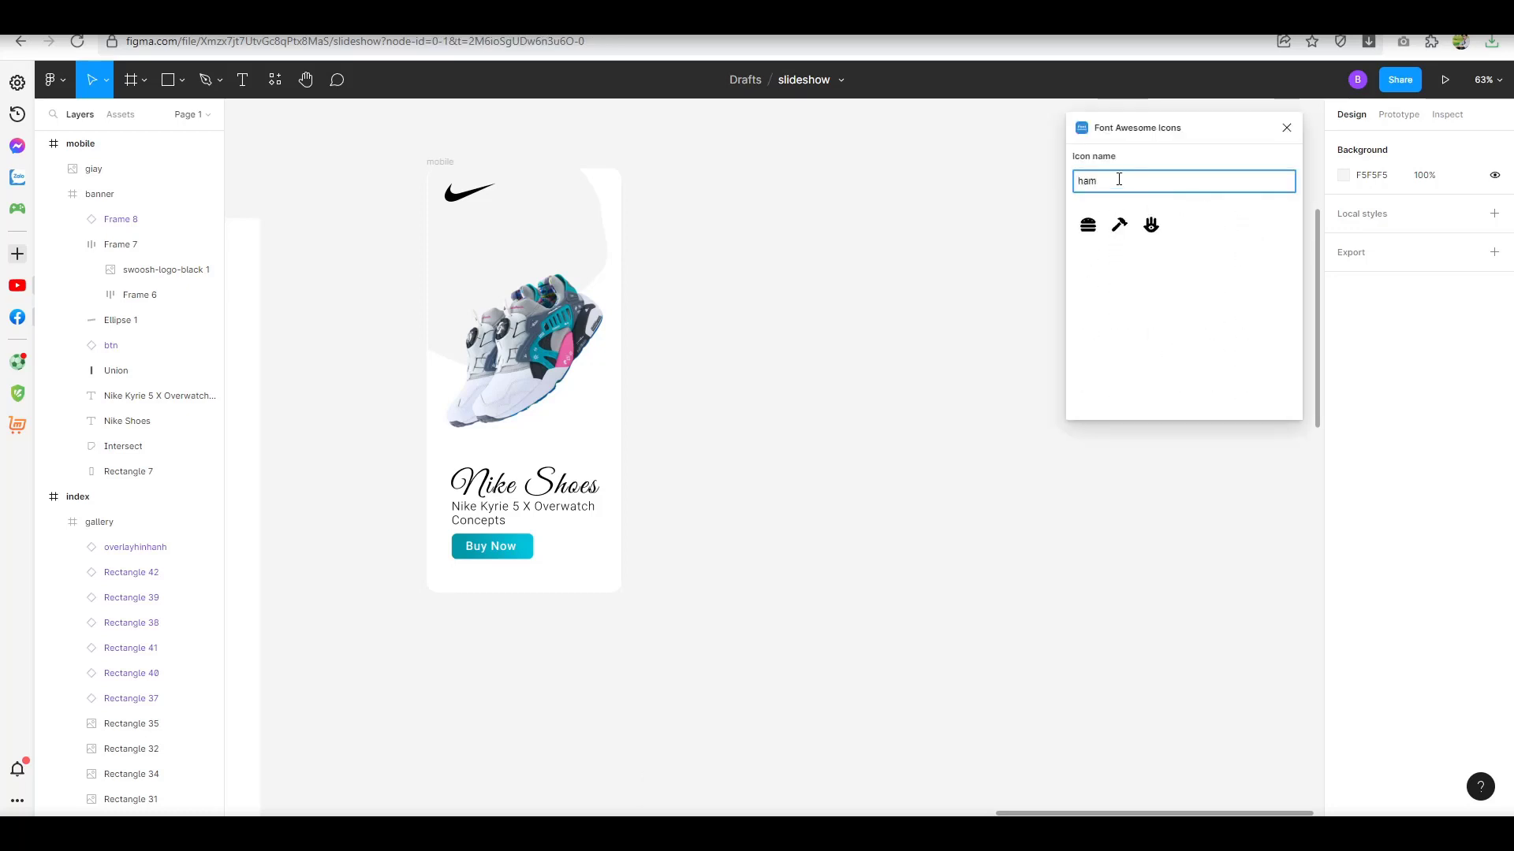
click(1146, 227)
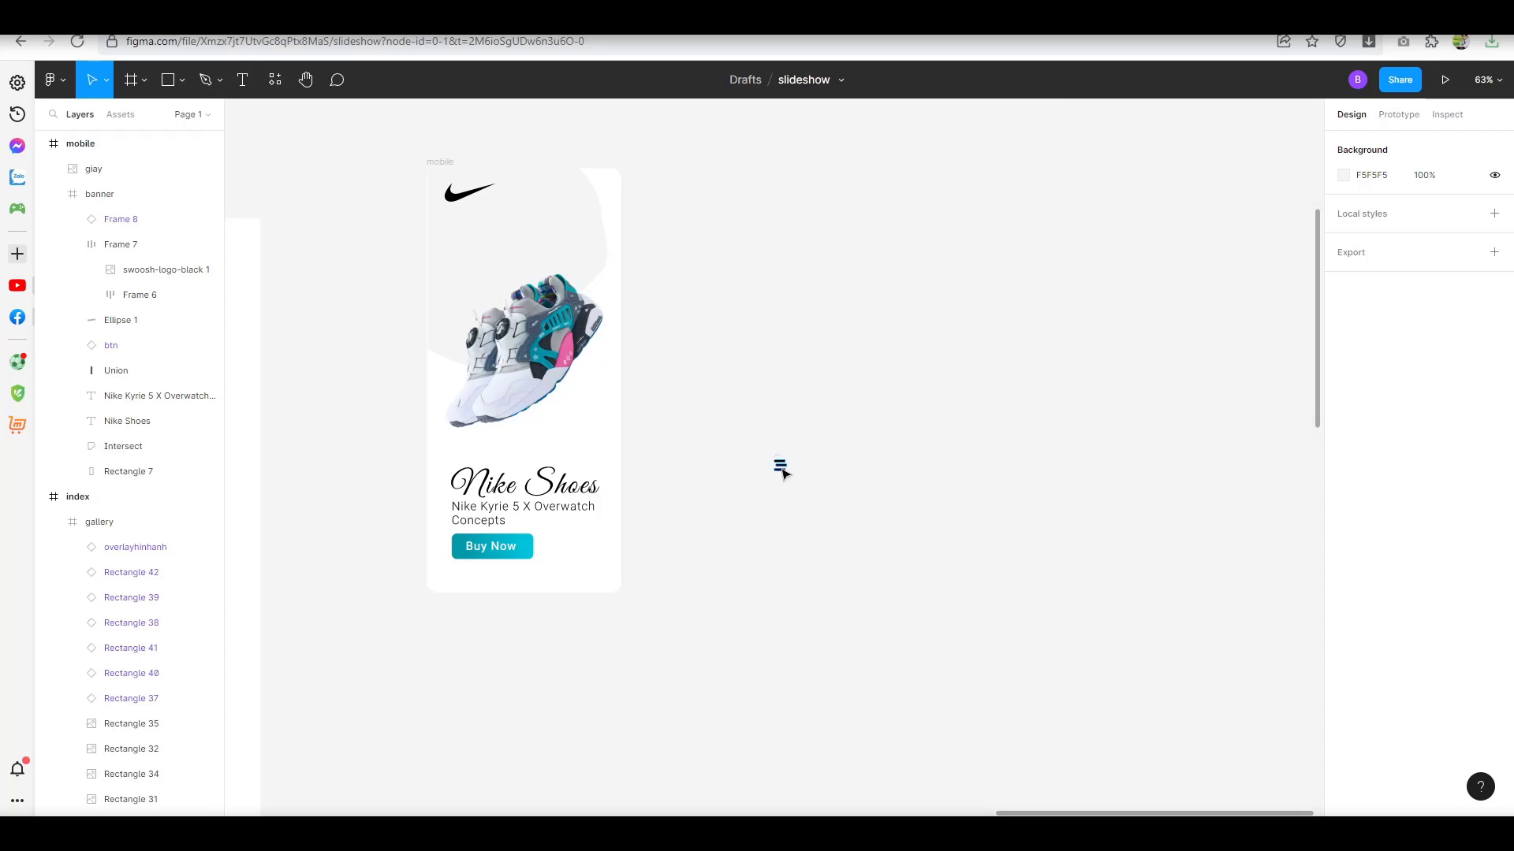
drag(781, 472, 594, 202)
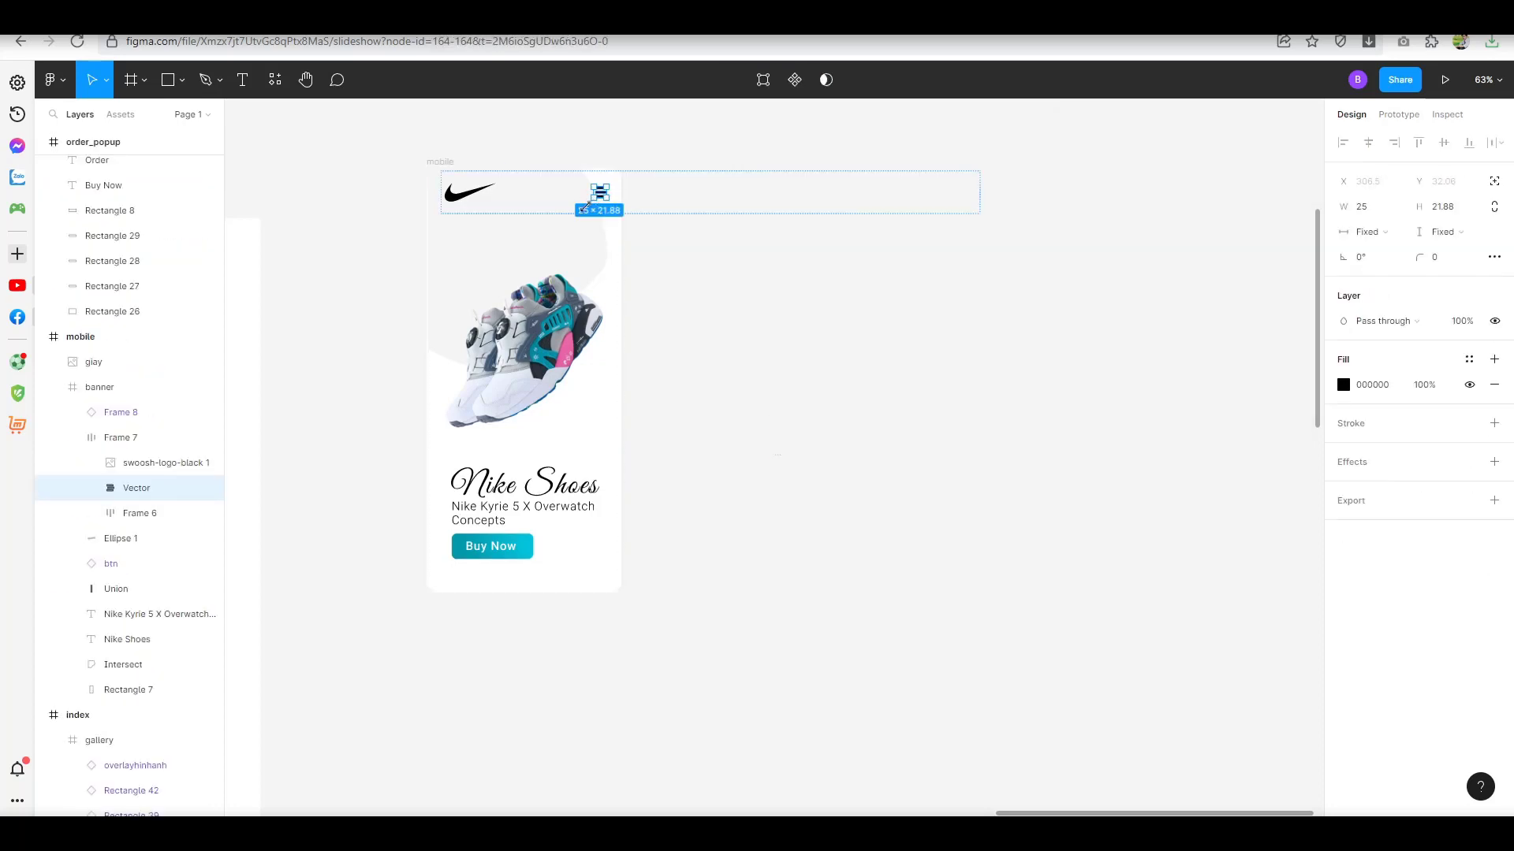
click(691, 260)
Remove auto layout from the logo header row and re-expand the banner layers.
click(464, 199)
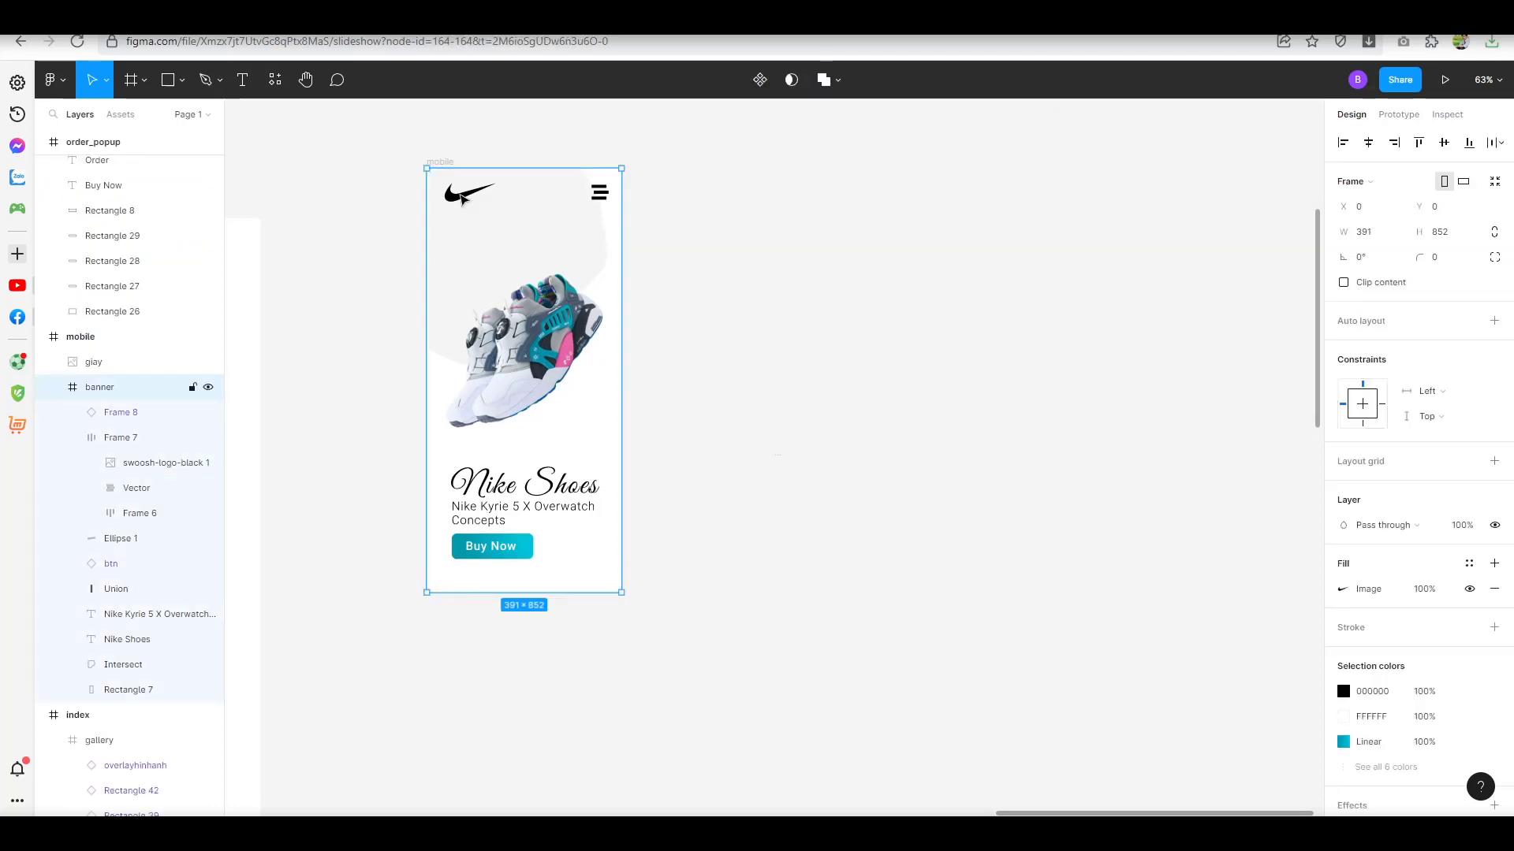
double_click(461, 199)
right_click(461, 199)
click(509, 518)
click(456, 199)
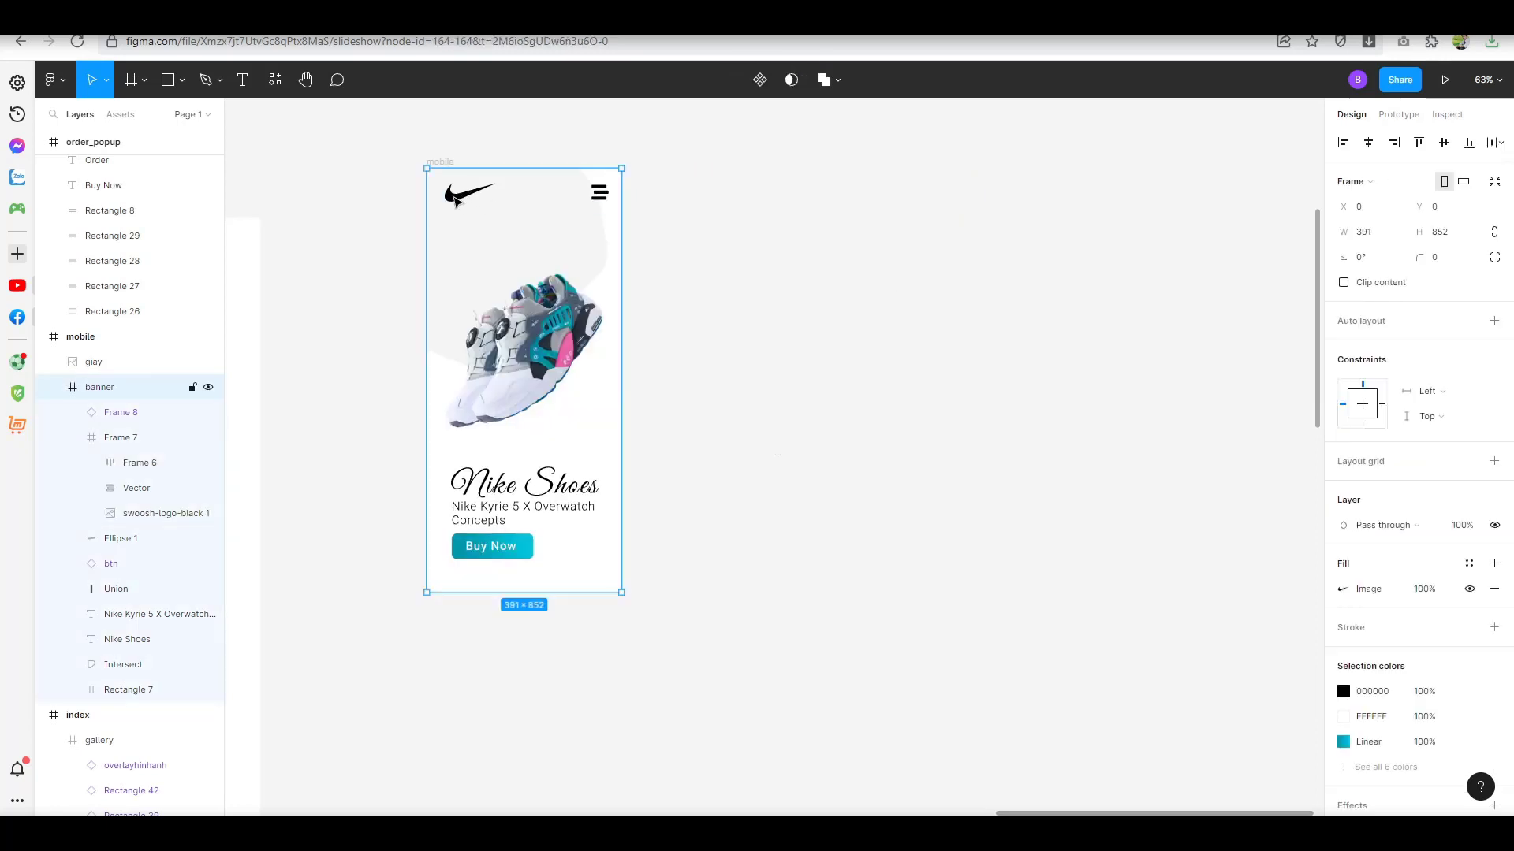
click(54, 387)
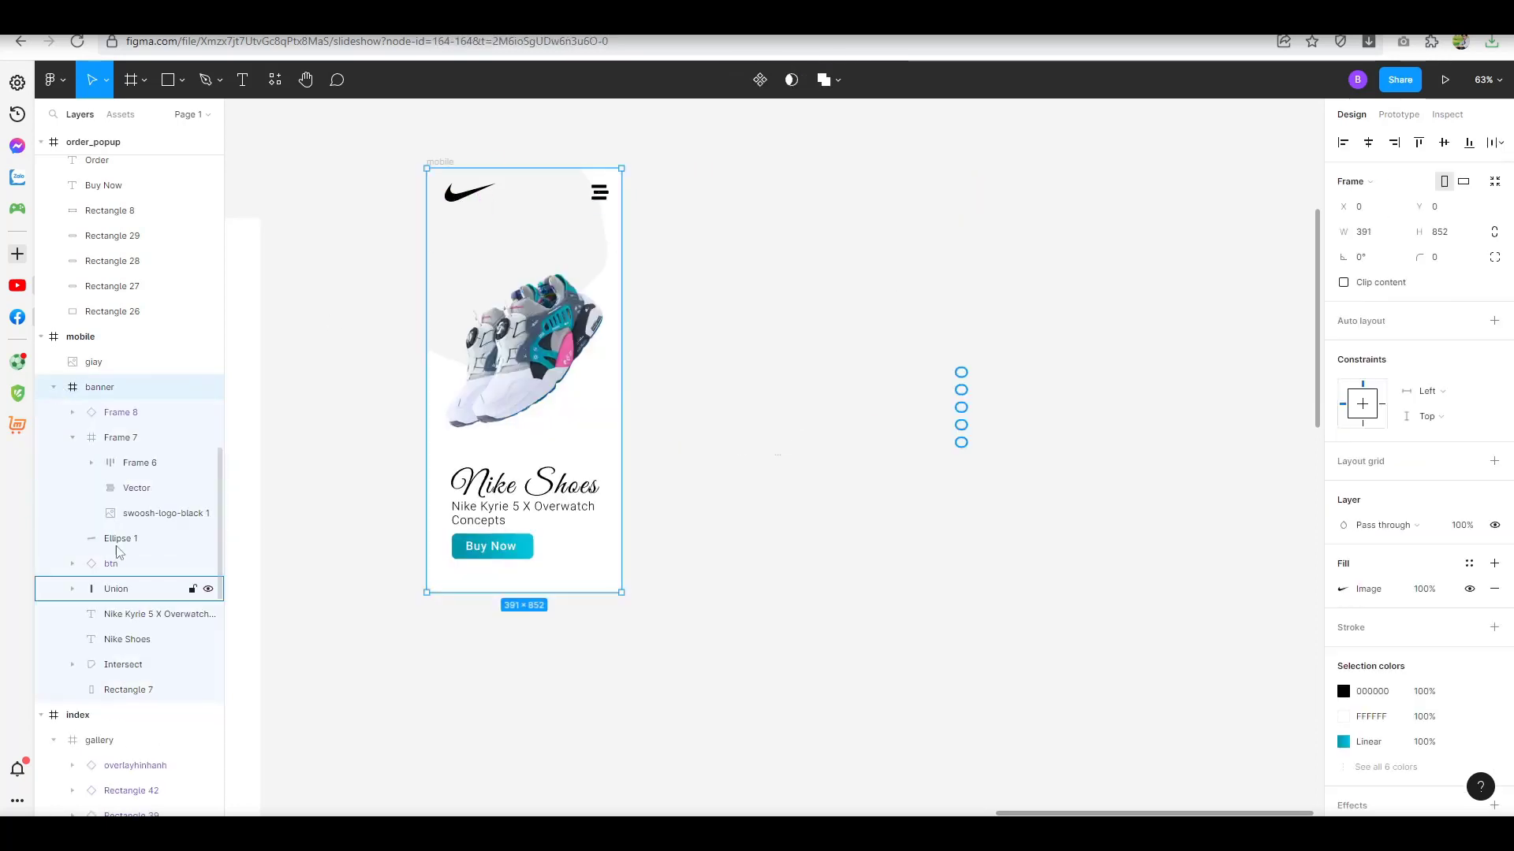
click(73, 412)
Move the nav button row into the mobile frame below the logo, renamed menumobile.
drag(118, 463, 103, 392)
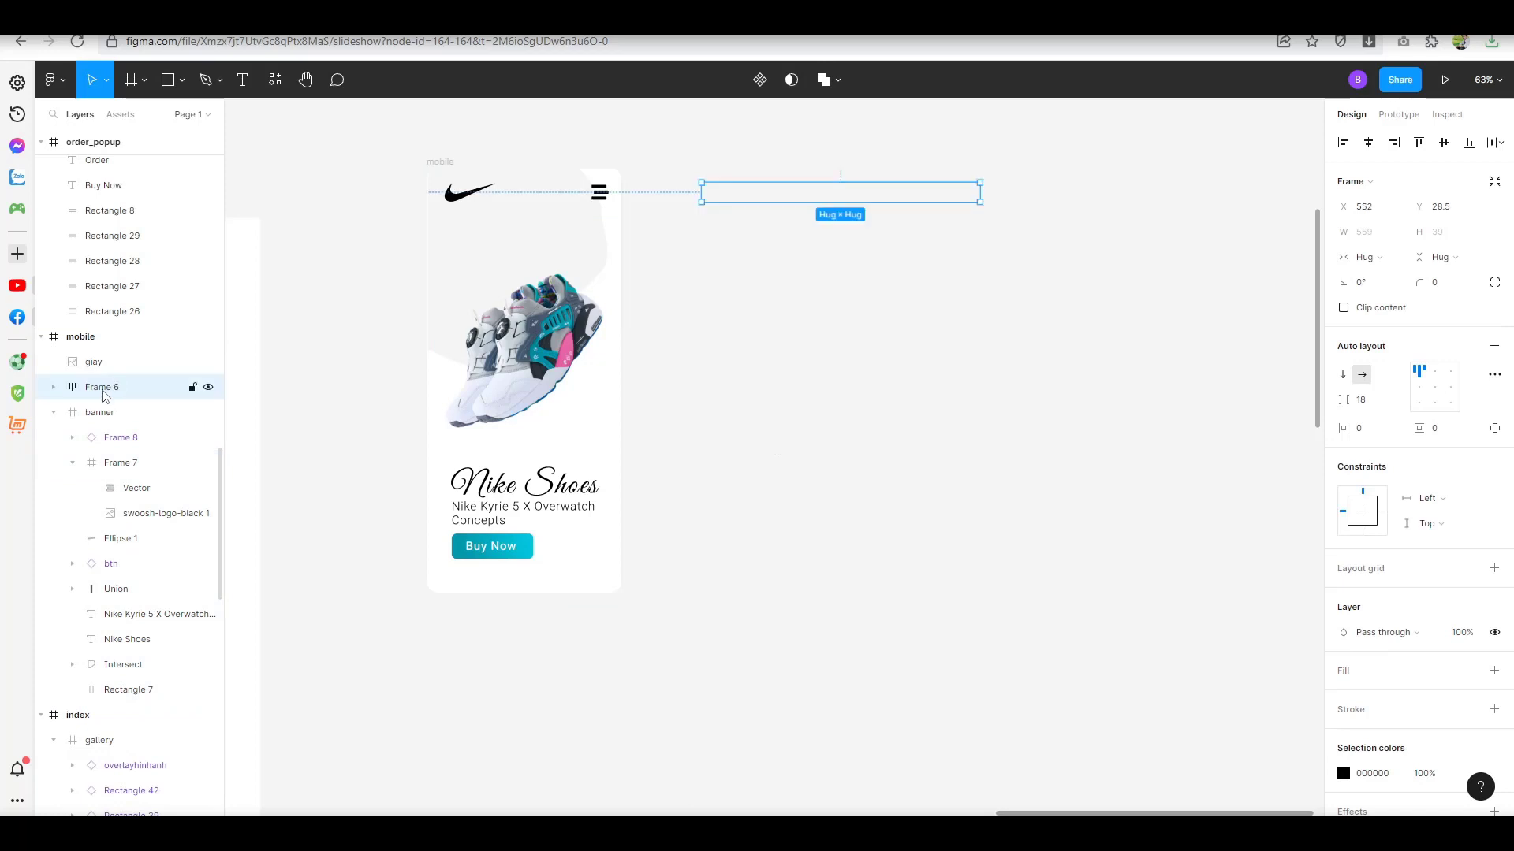
double_click(104, 387)
text(menumobile)
key(Return)
drag(765, 196, 465, 258)
Drag PRODUCTS, ABOUT US and CONTACT into a vertical list under FEATURE.
double_click(512, 235)
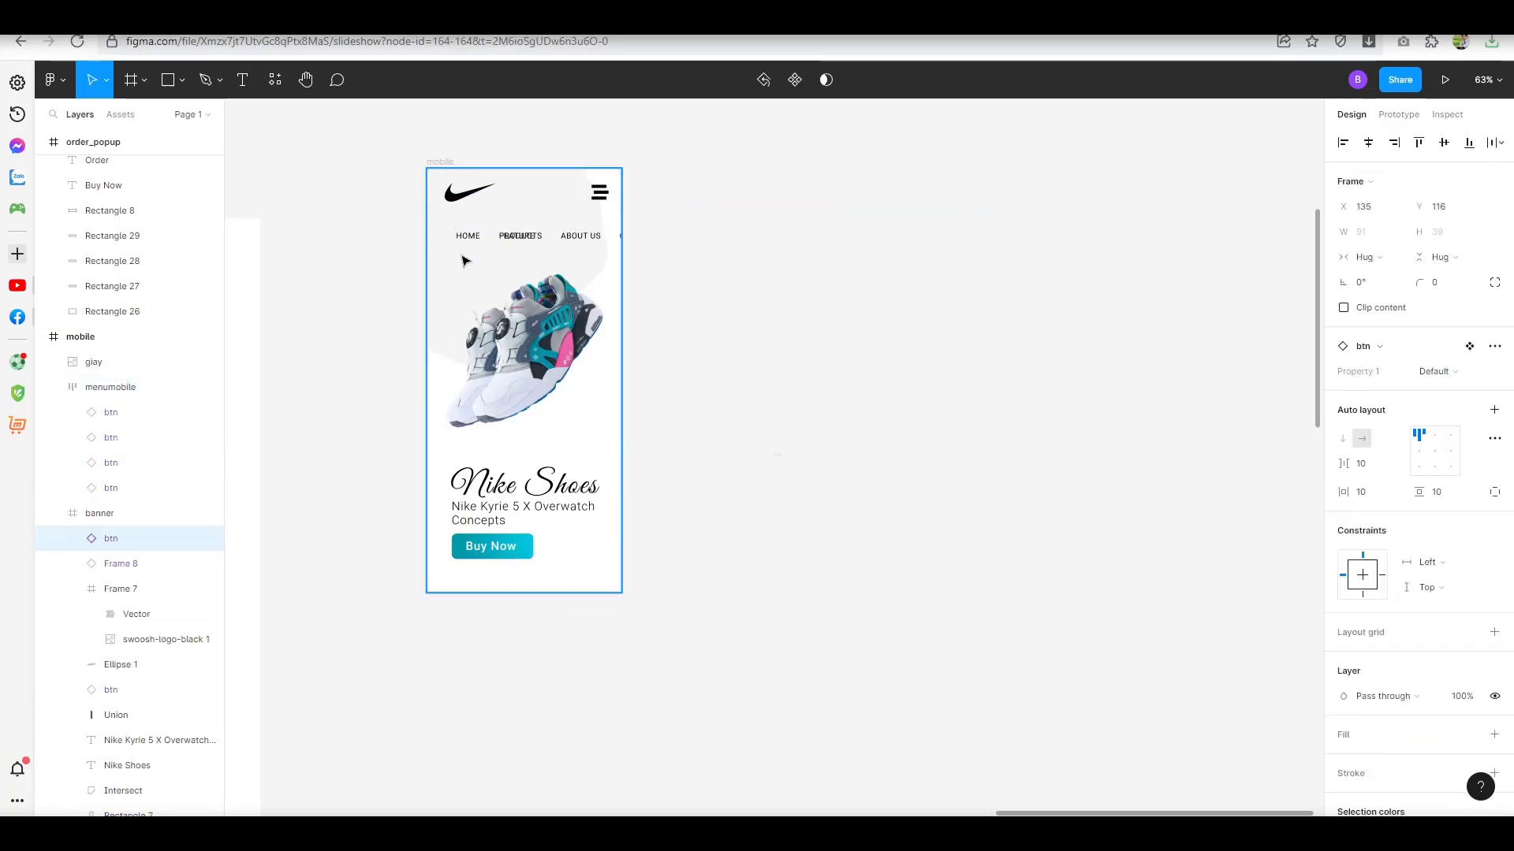
right_click(510, 234)
click(740, 203)
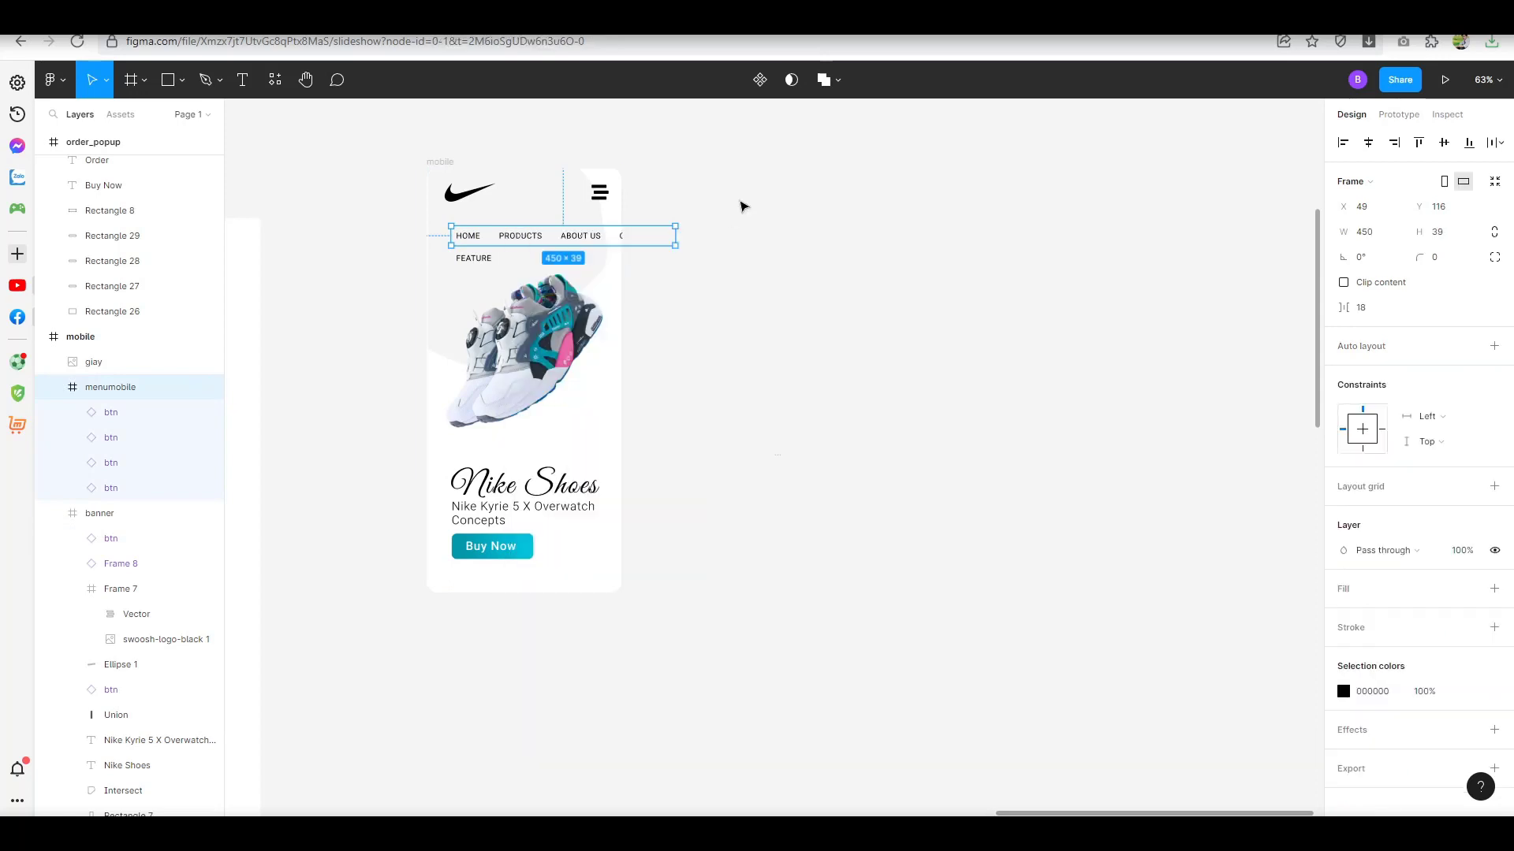
right_click(510, 230)
click(699, 367)
drag(530, 238, 481, 282)
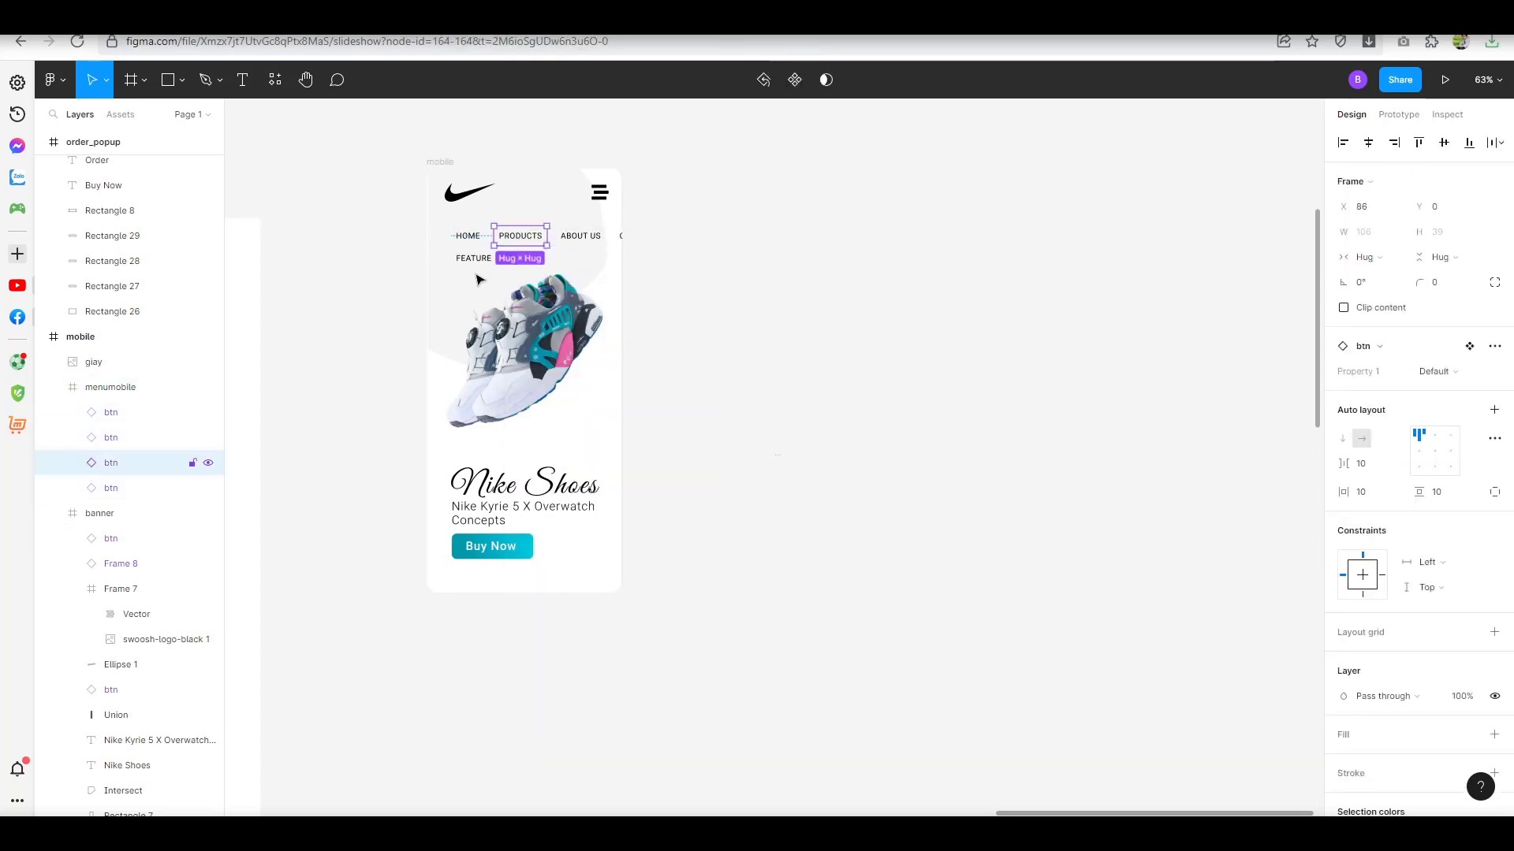
click(581, 236)
drag(581, 236, 475, 296)
click(623, 235)
drag(623, 236, 467, 316)
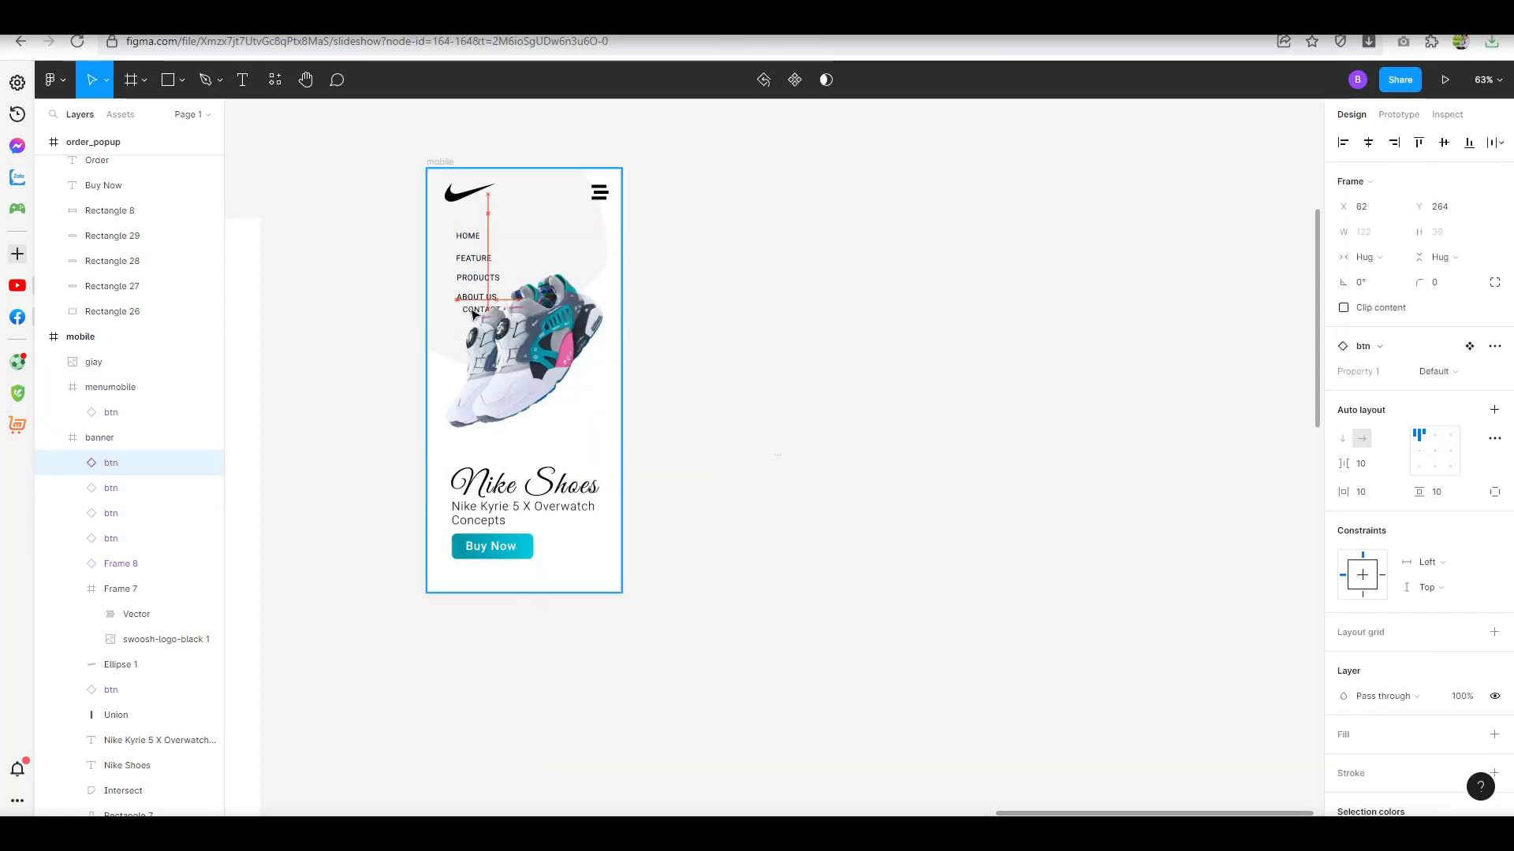
Undo and return the four moved menu items into menumobile.
click(473, 281)
key(ctrl+z)
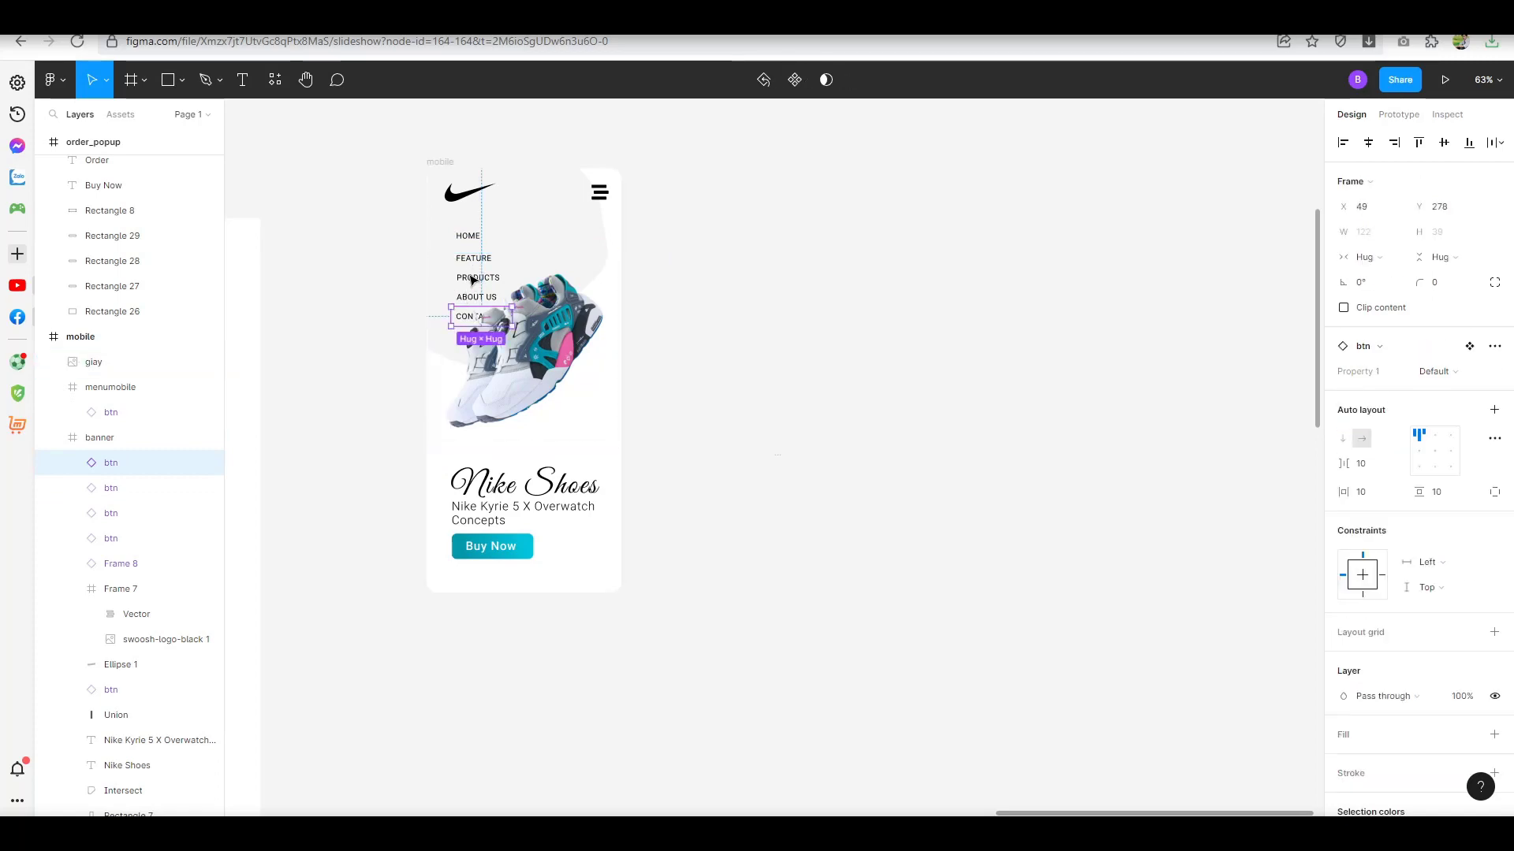
shift+click(110, 538)
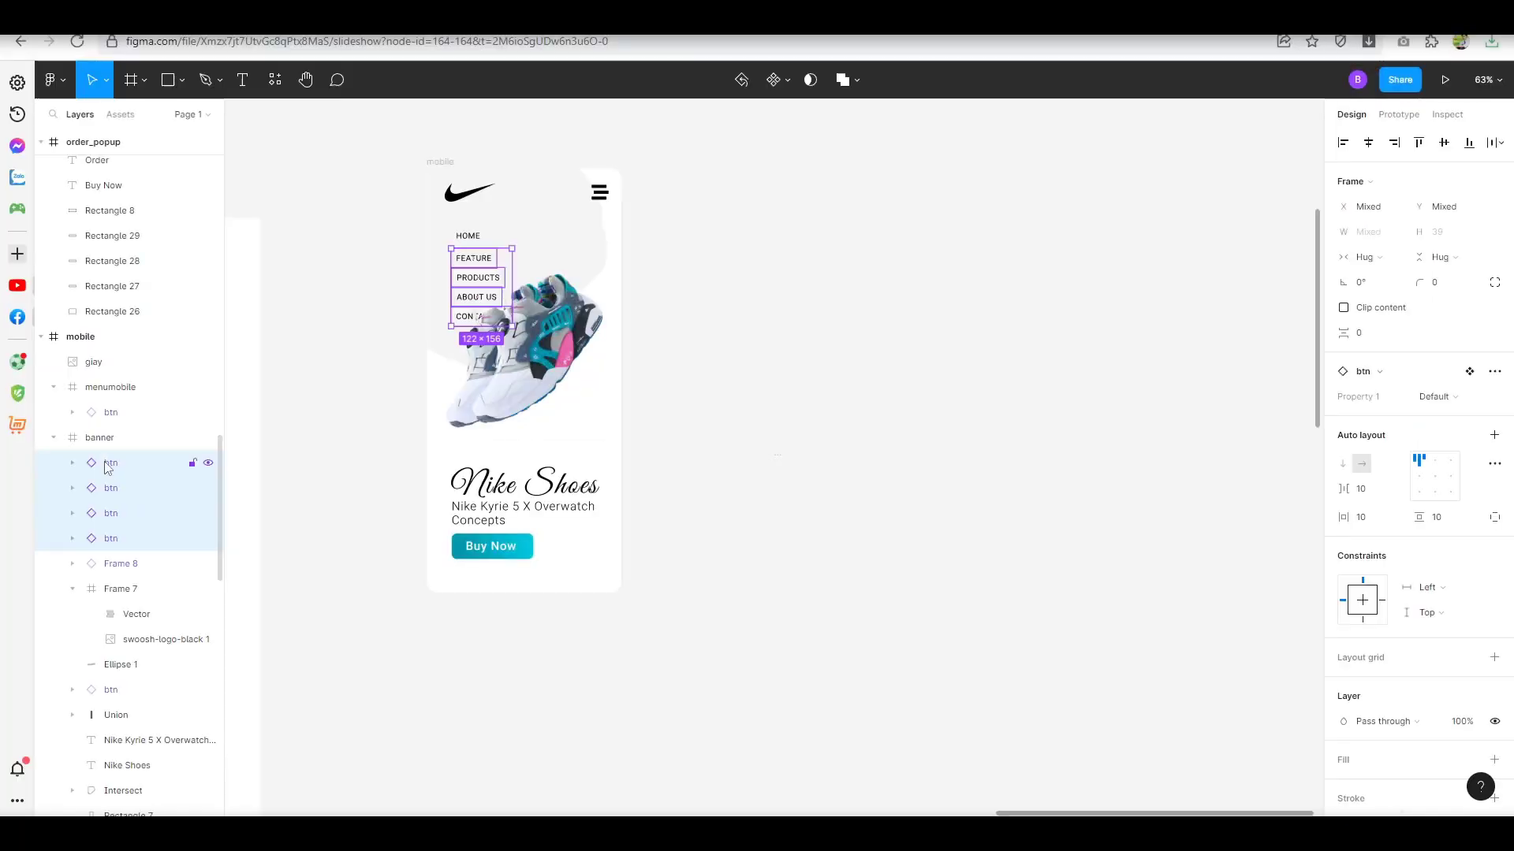
drag(110, 463, 126, 416)
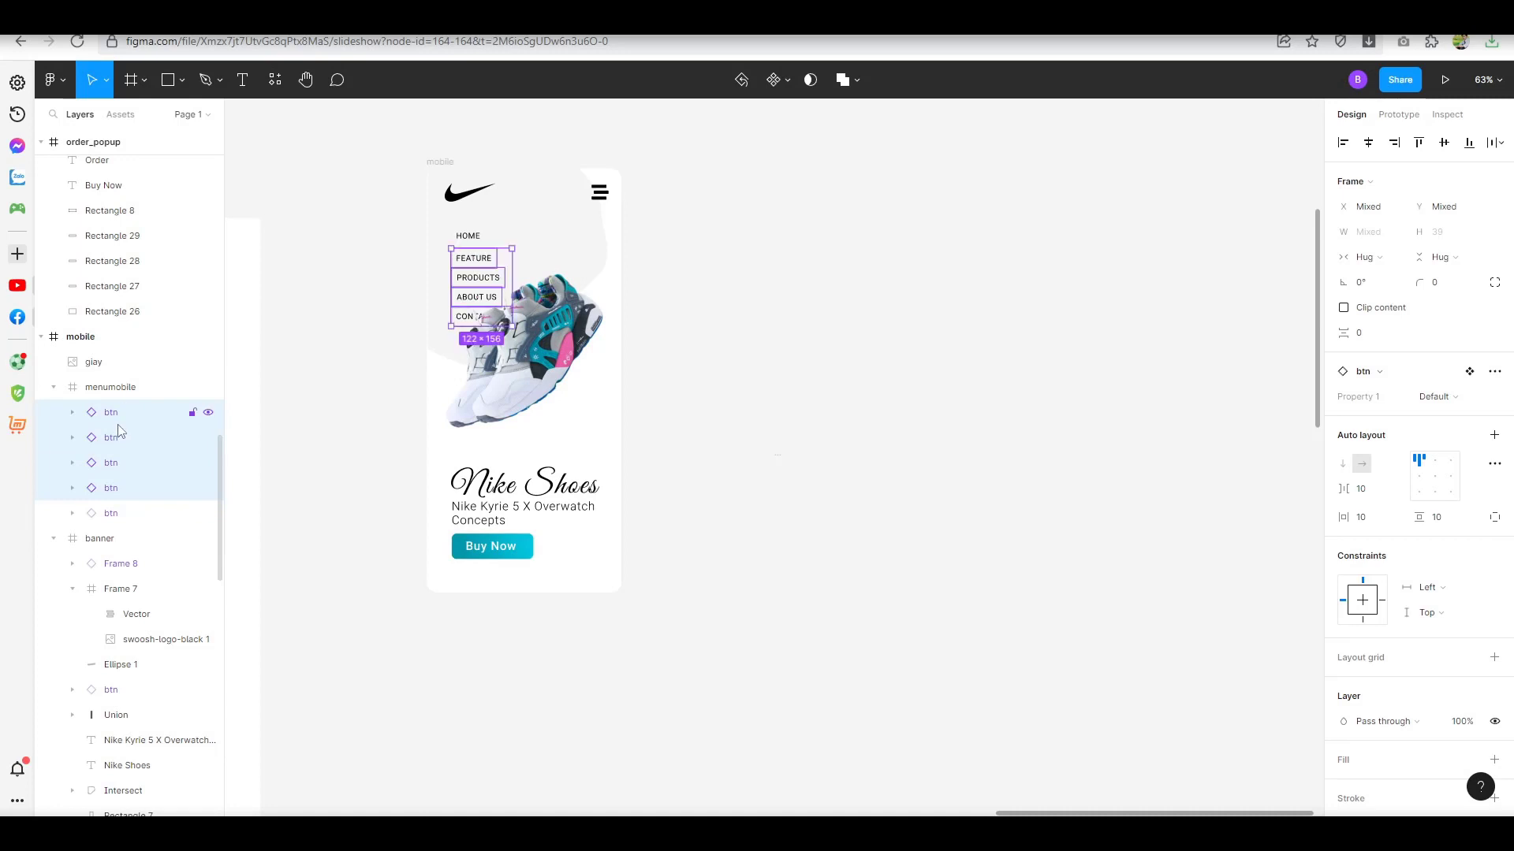
click(110, 514)
shift+click(111, 413)
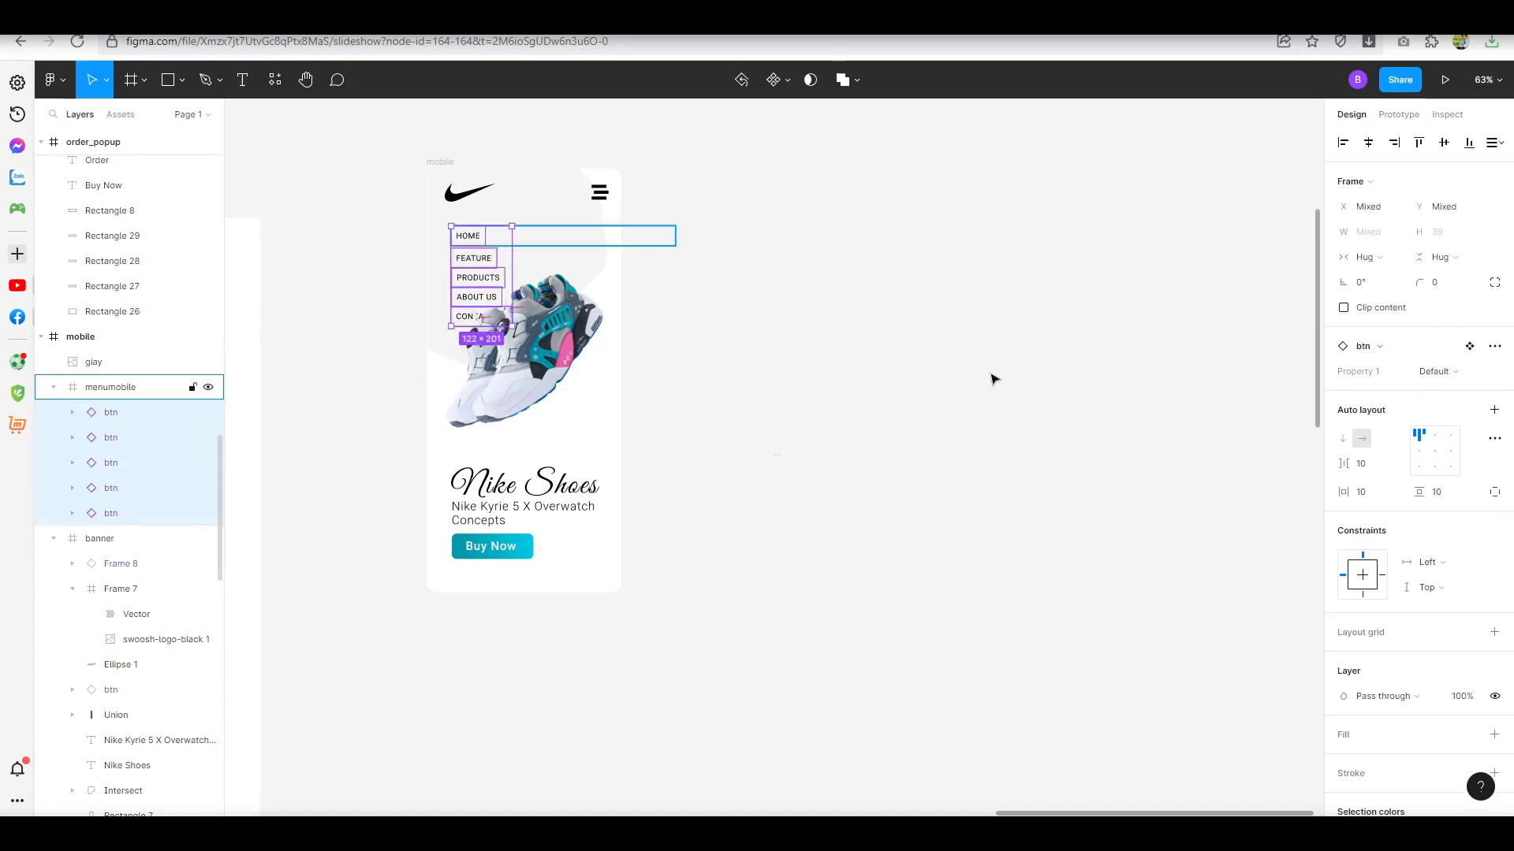
click(113, 389)
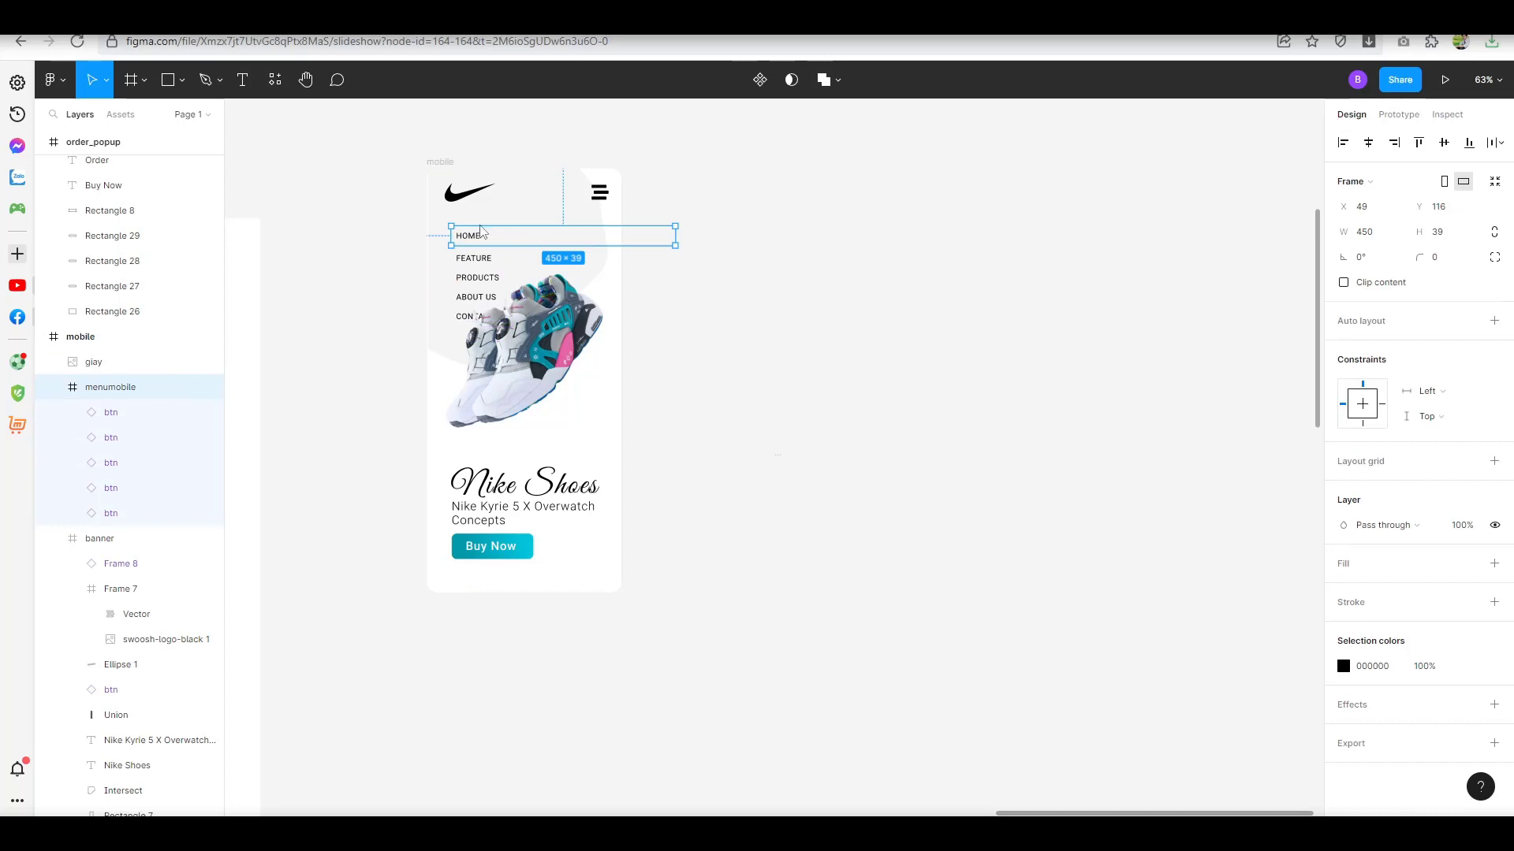
Ungroup menumobile, move its buttons beside the hamburger icon, and put giay below them.
right_click(457, 232)
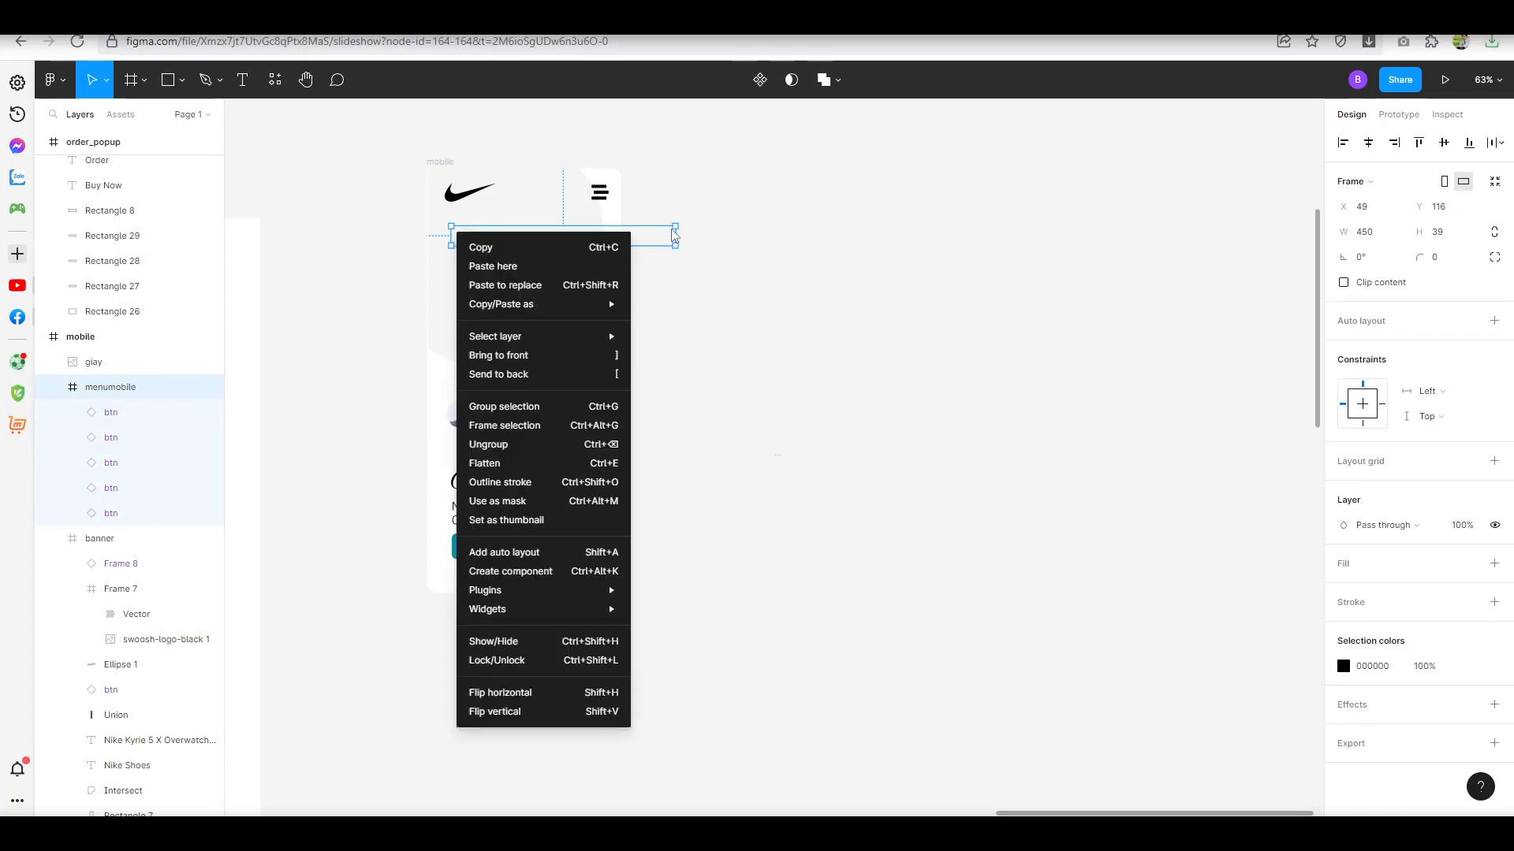
click(522, 443)
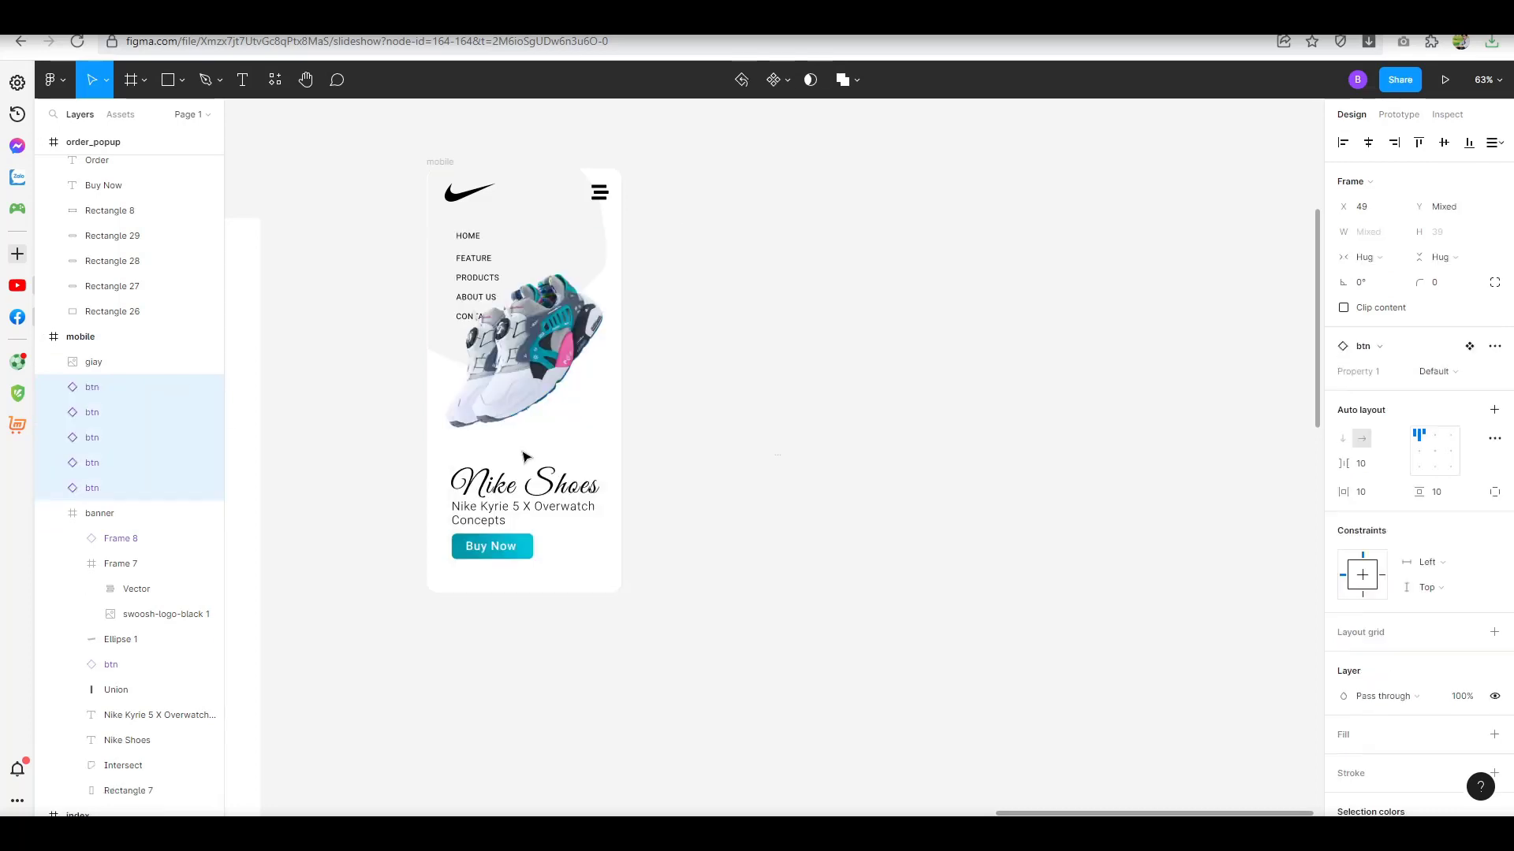
drag(477, 241, 574, 224)
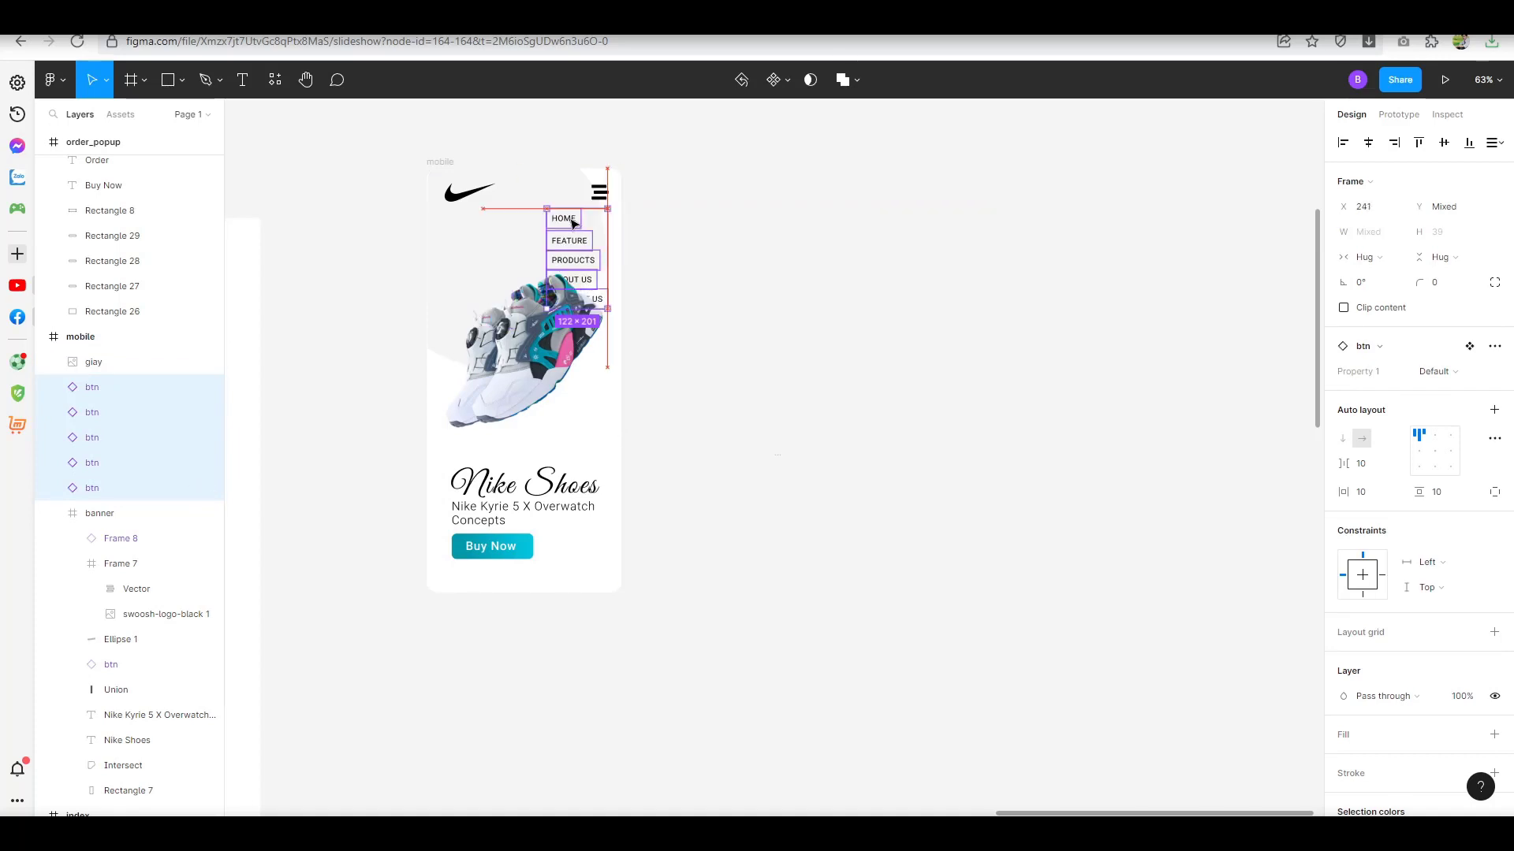
drag(93, 362, 90, 511)
Right-align the five nav buttons and nudge them slightly lower and right.
click(565, 240)
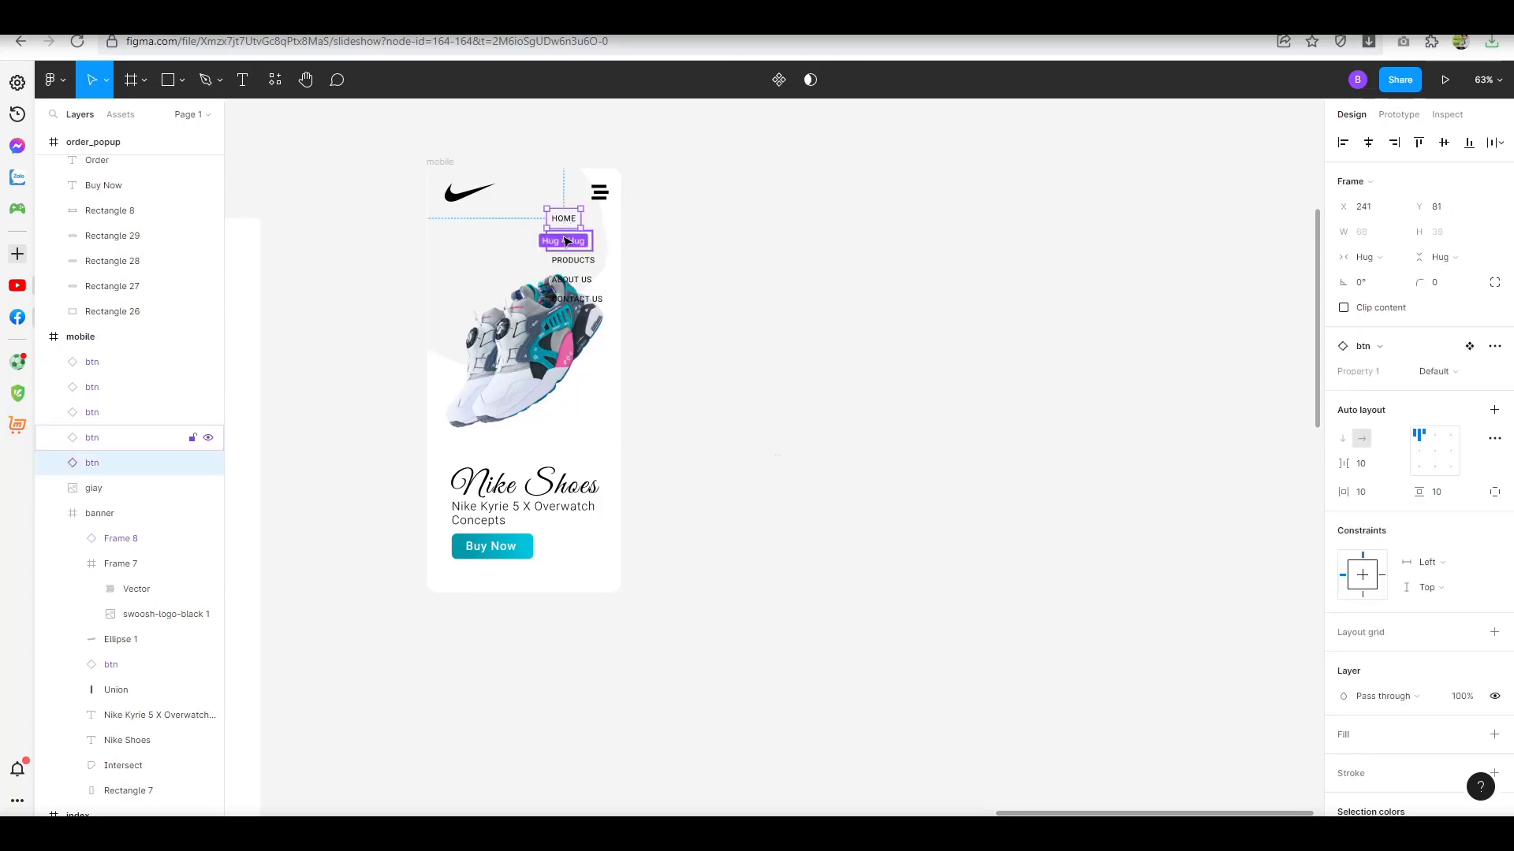
shift+click(565, 264)
shift+click(569, 279)
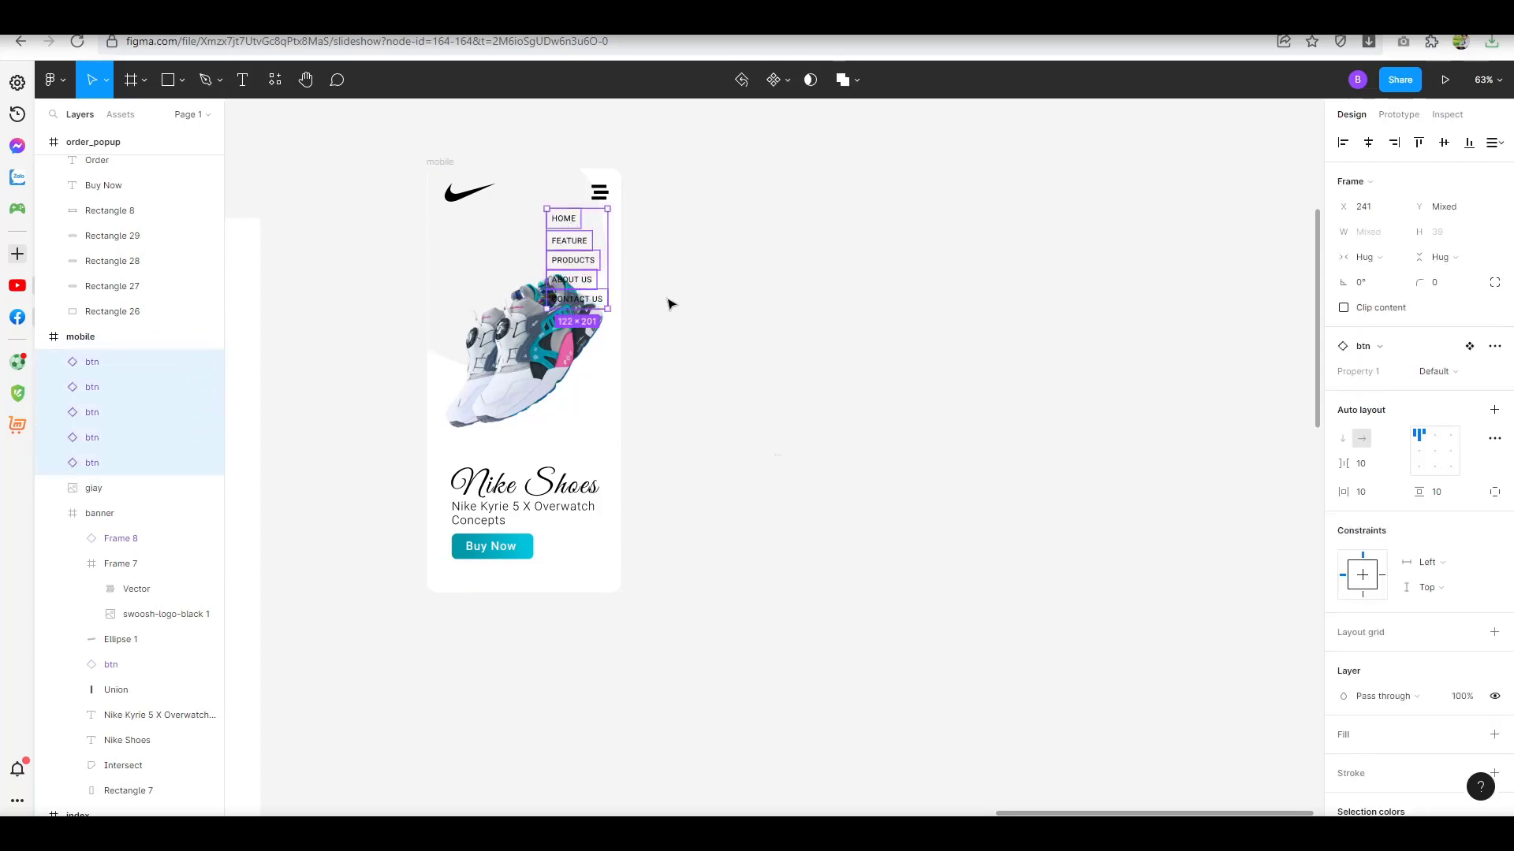
click(1394, 142)
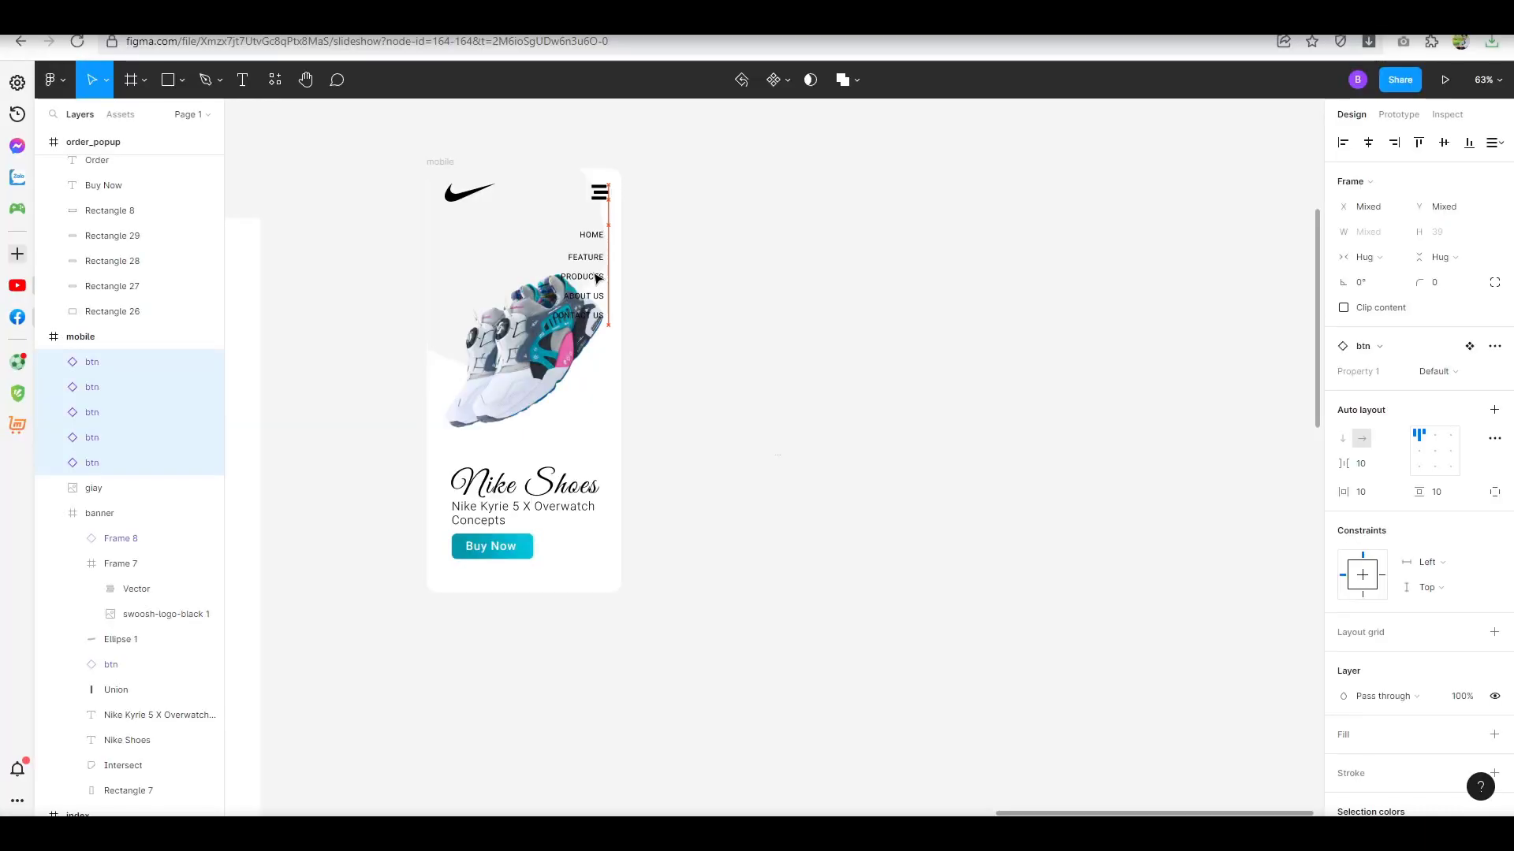
drag(593, 272, 598, 277)
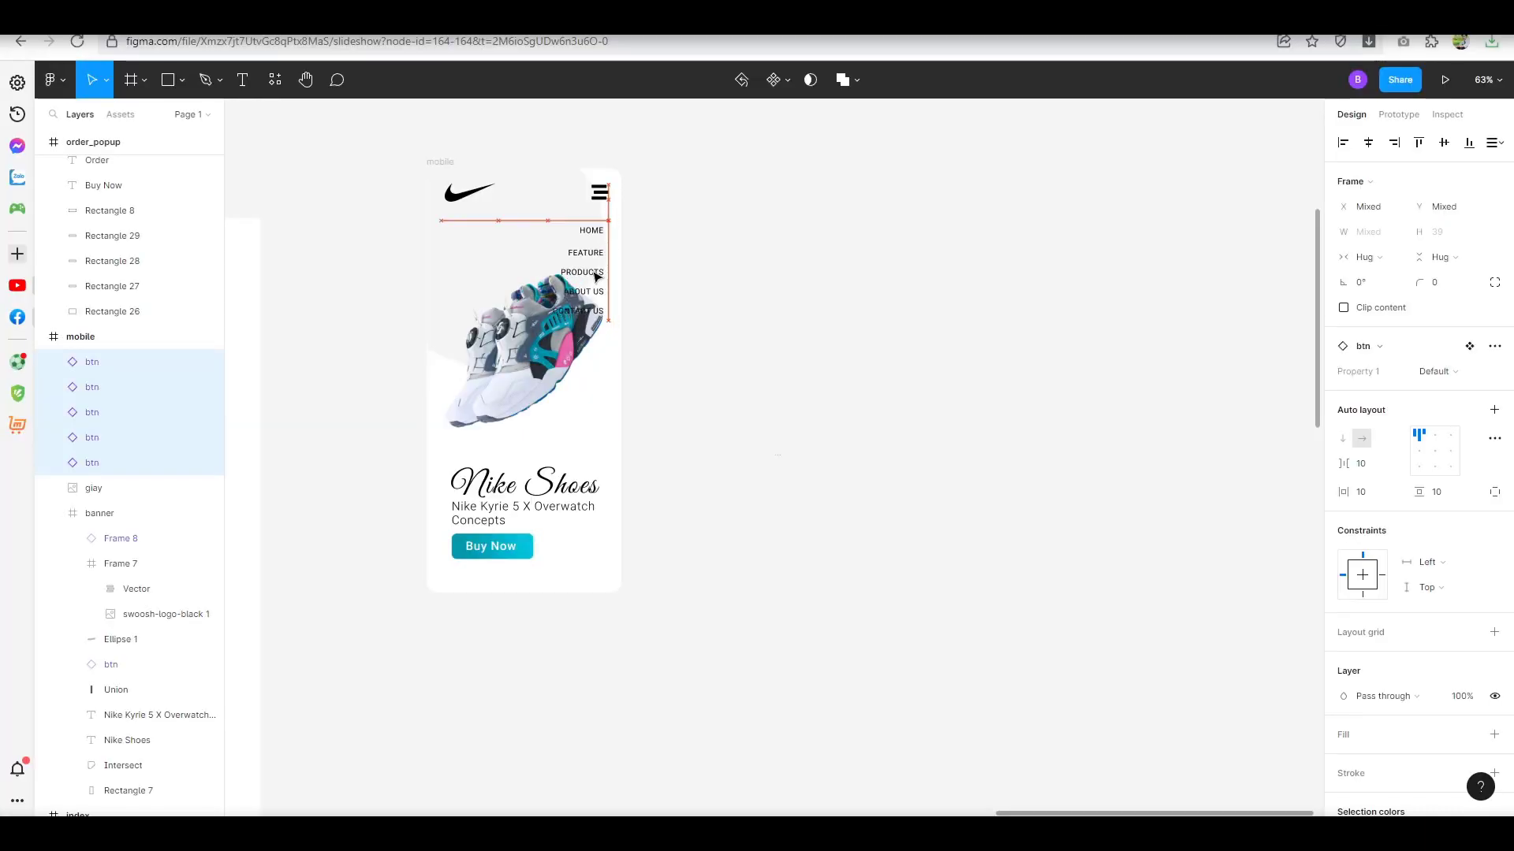
Wrap the nav buttons in a new frame with a white fill at 90% opacity.
right_click(593, 230)
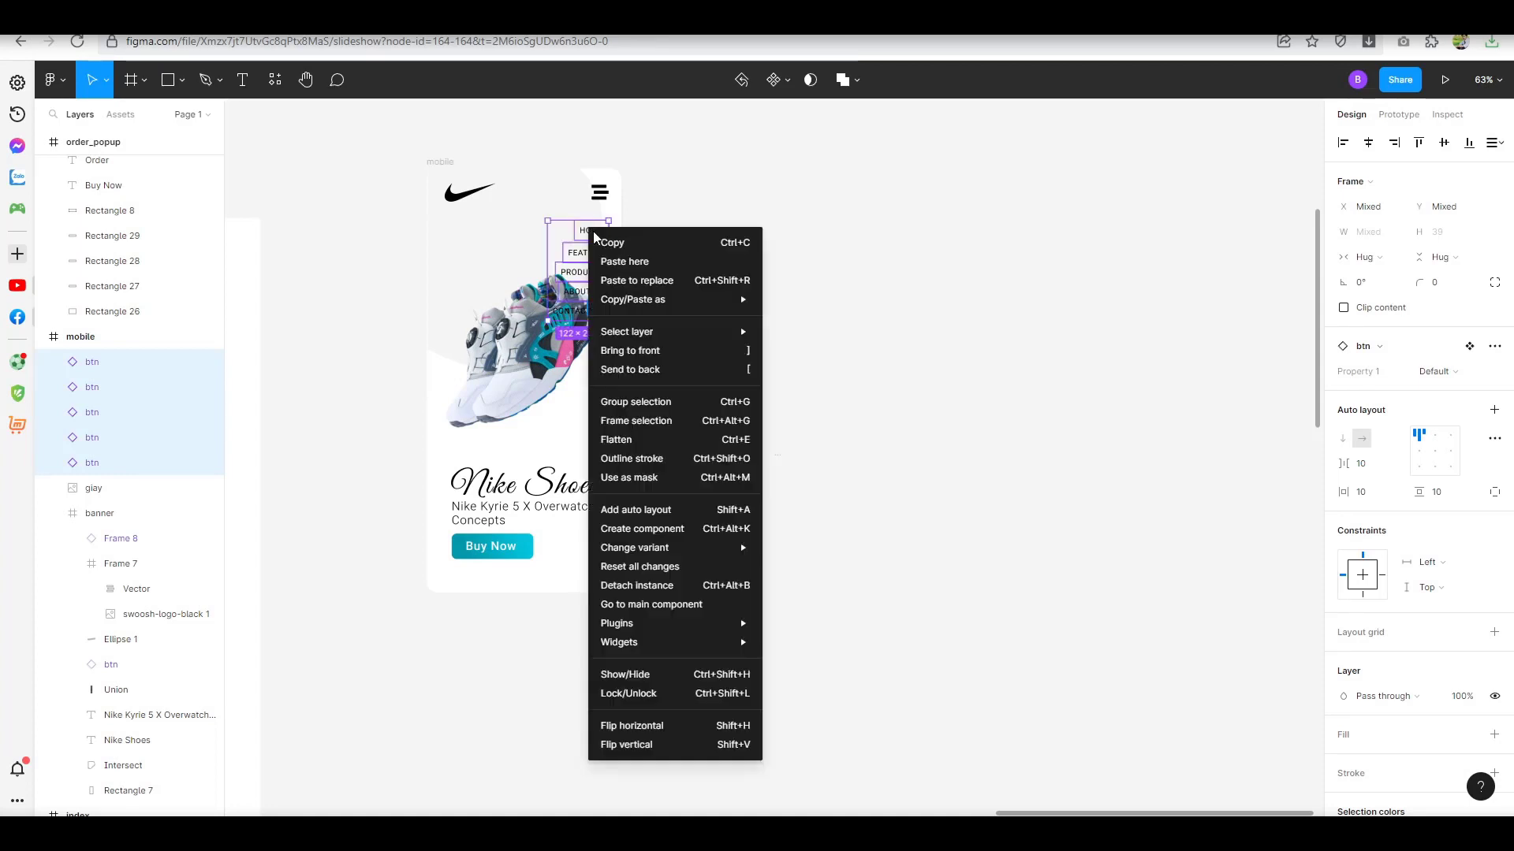
click(635, 425)
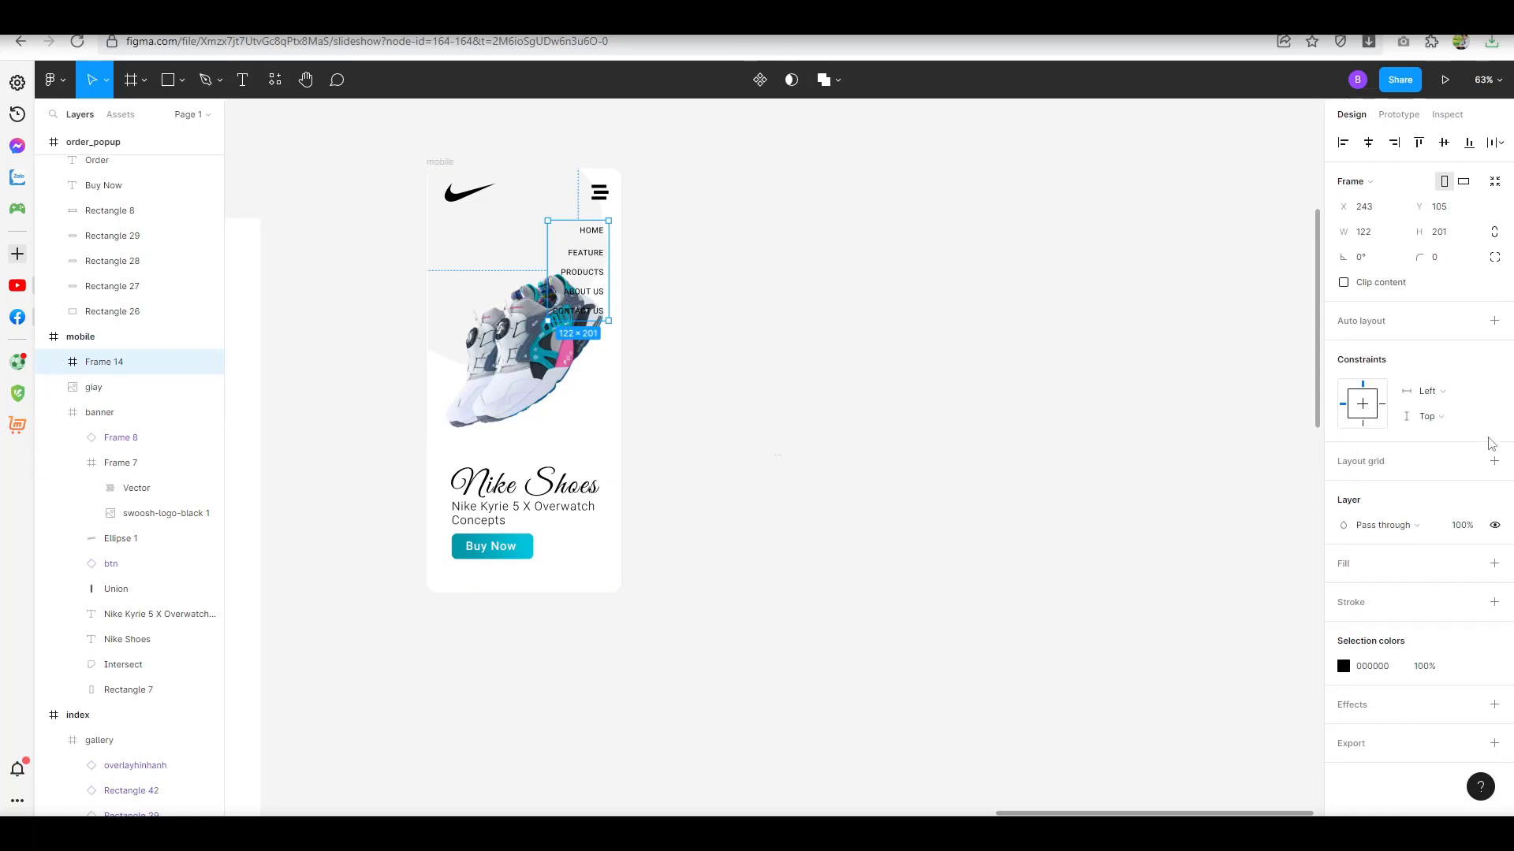
click(1494, 563)
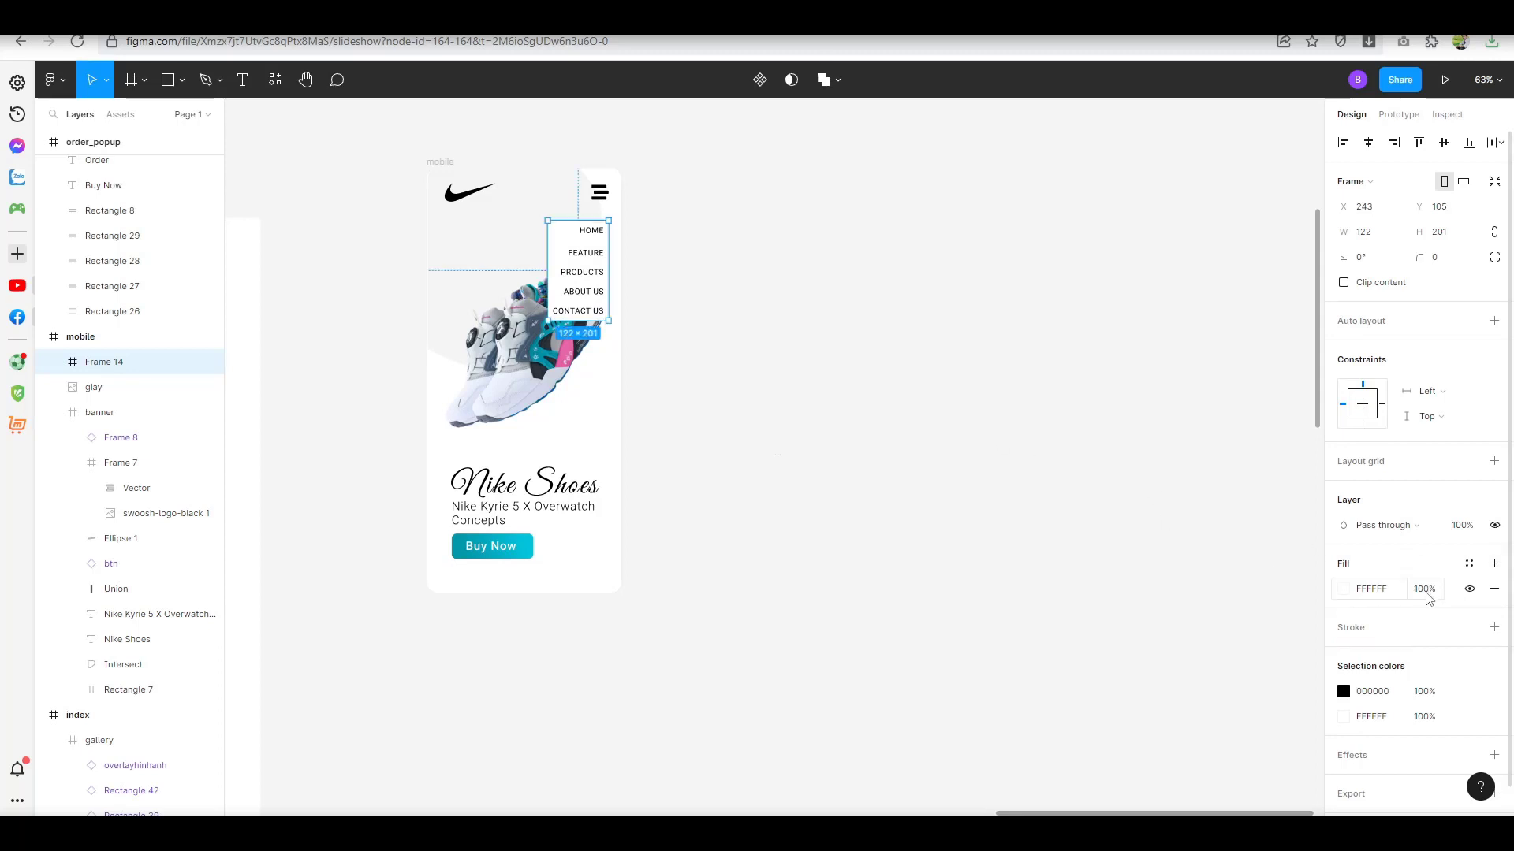
click(1414, 593)
key(Return)
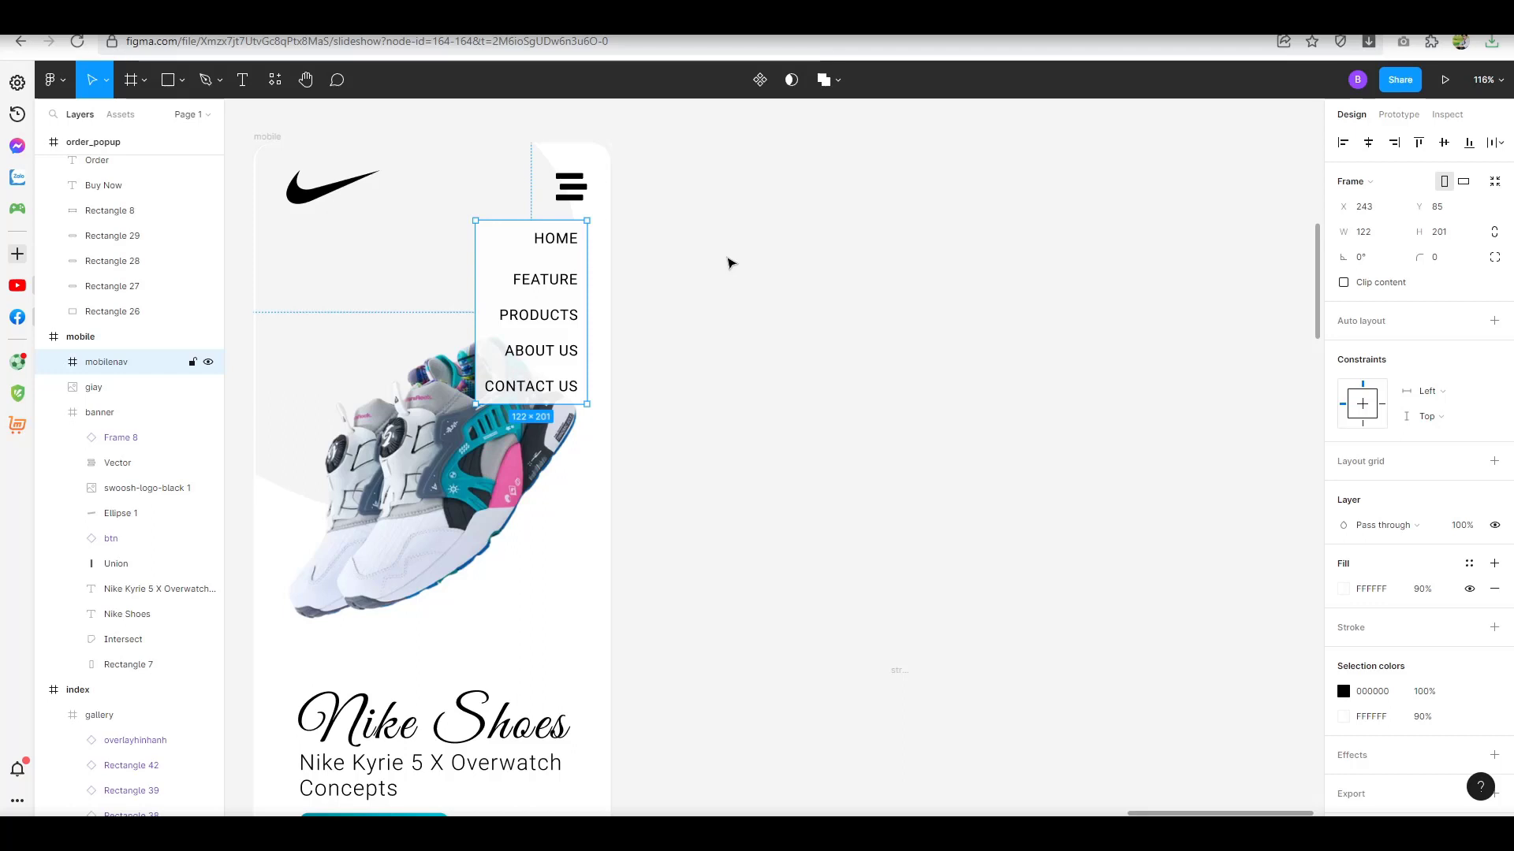
Move the mobilenav frame out of mobile and place it just to its right.
key(ctrl+x)
key(ctrl+v)
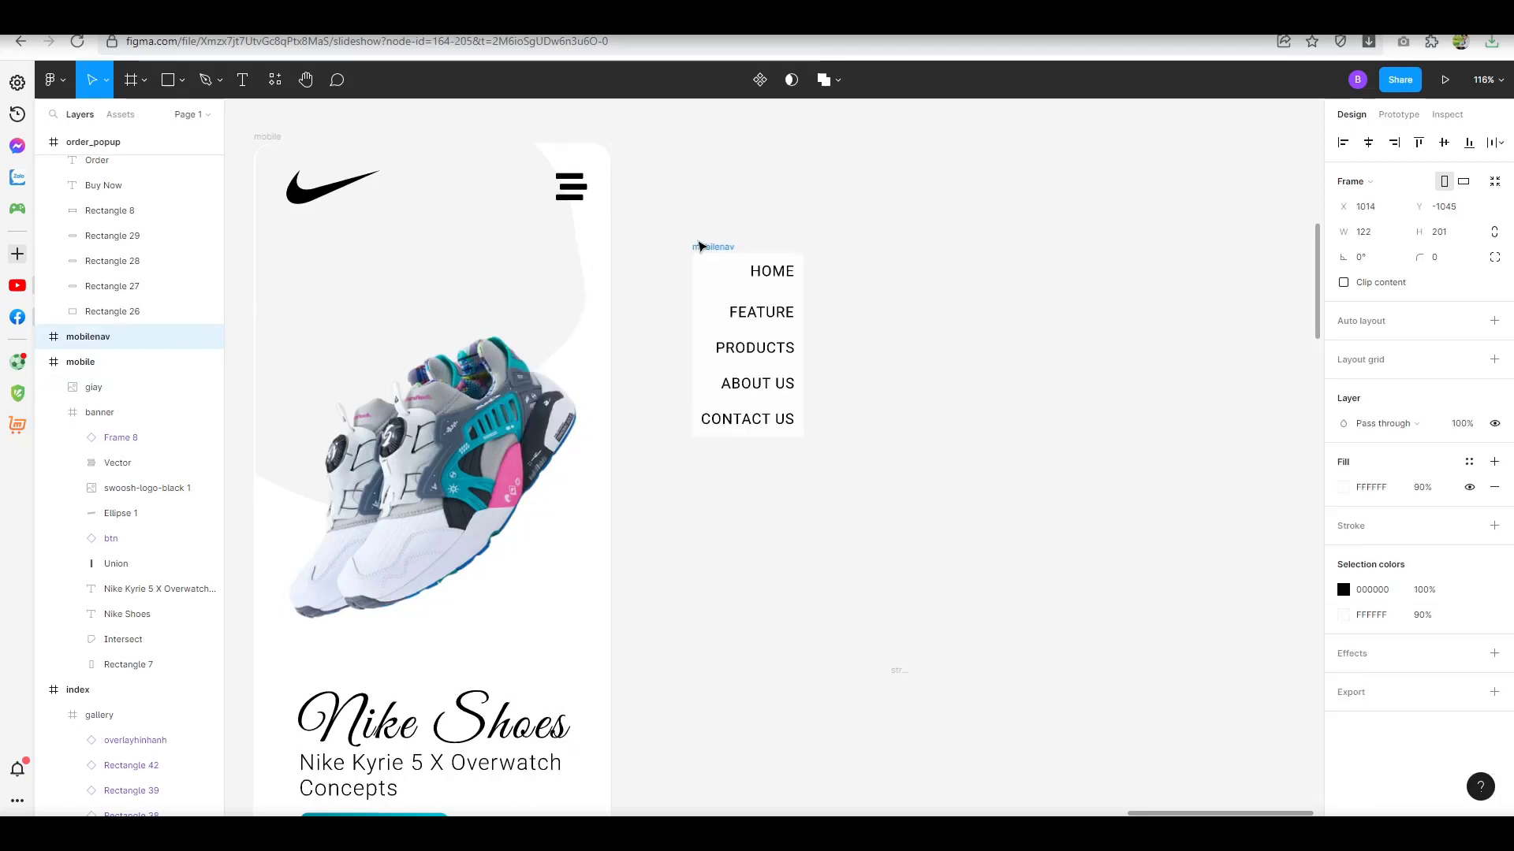
drag(700, 246, 654, 198)
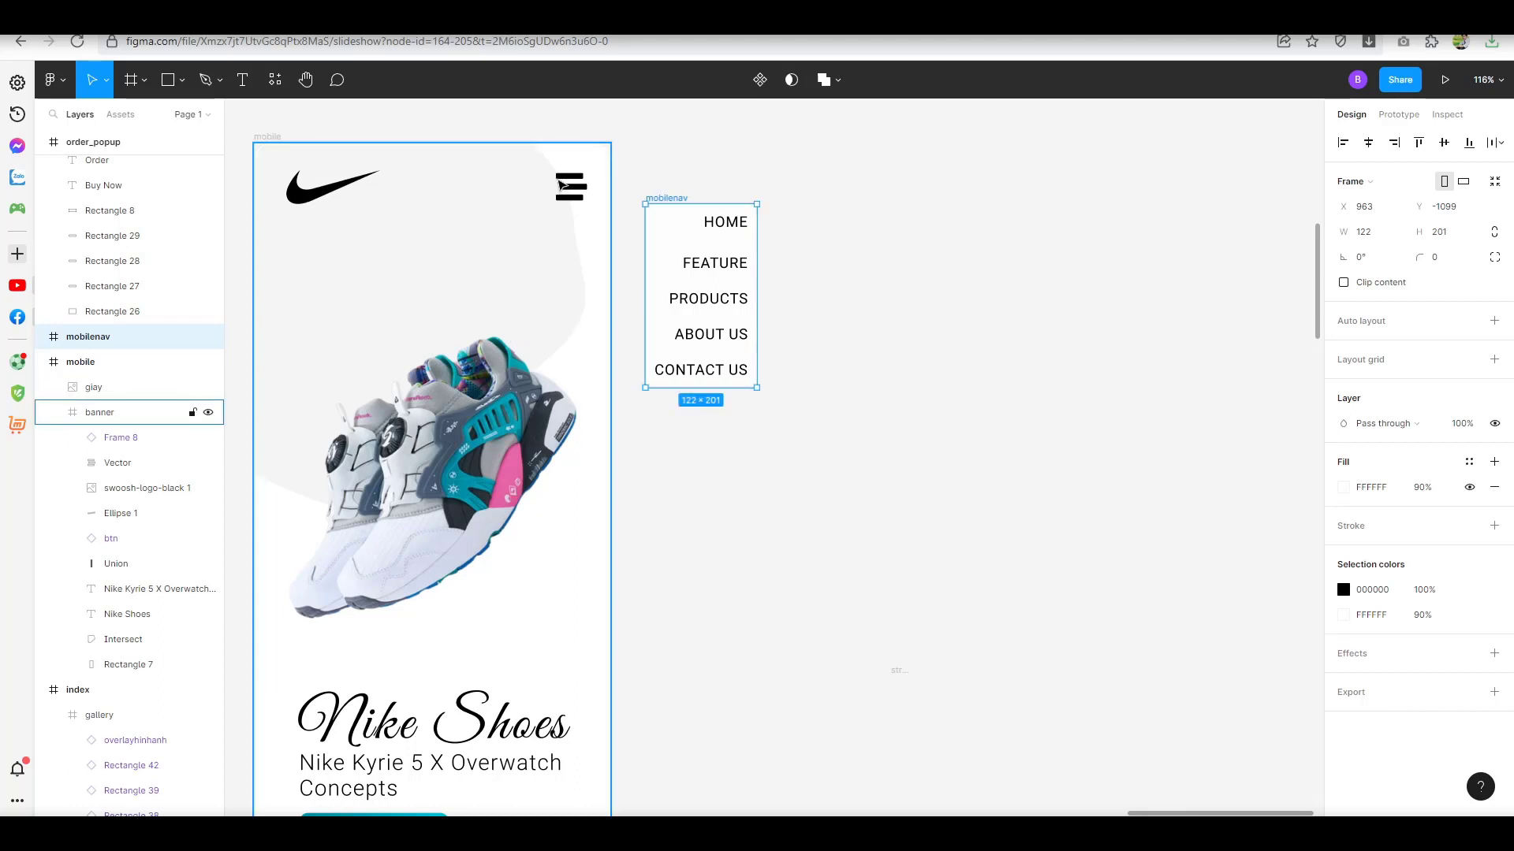
click(581, 192)
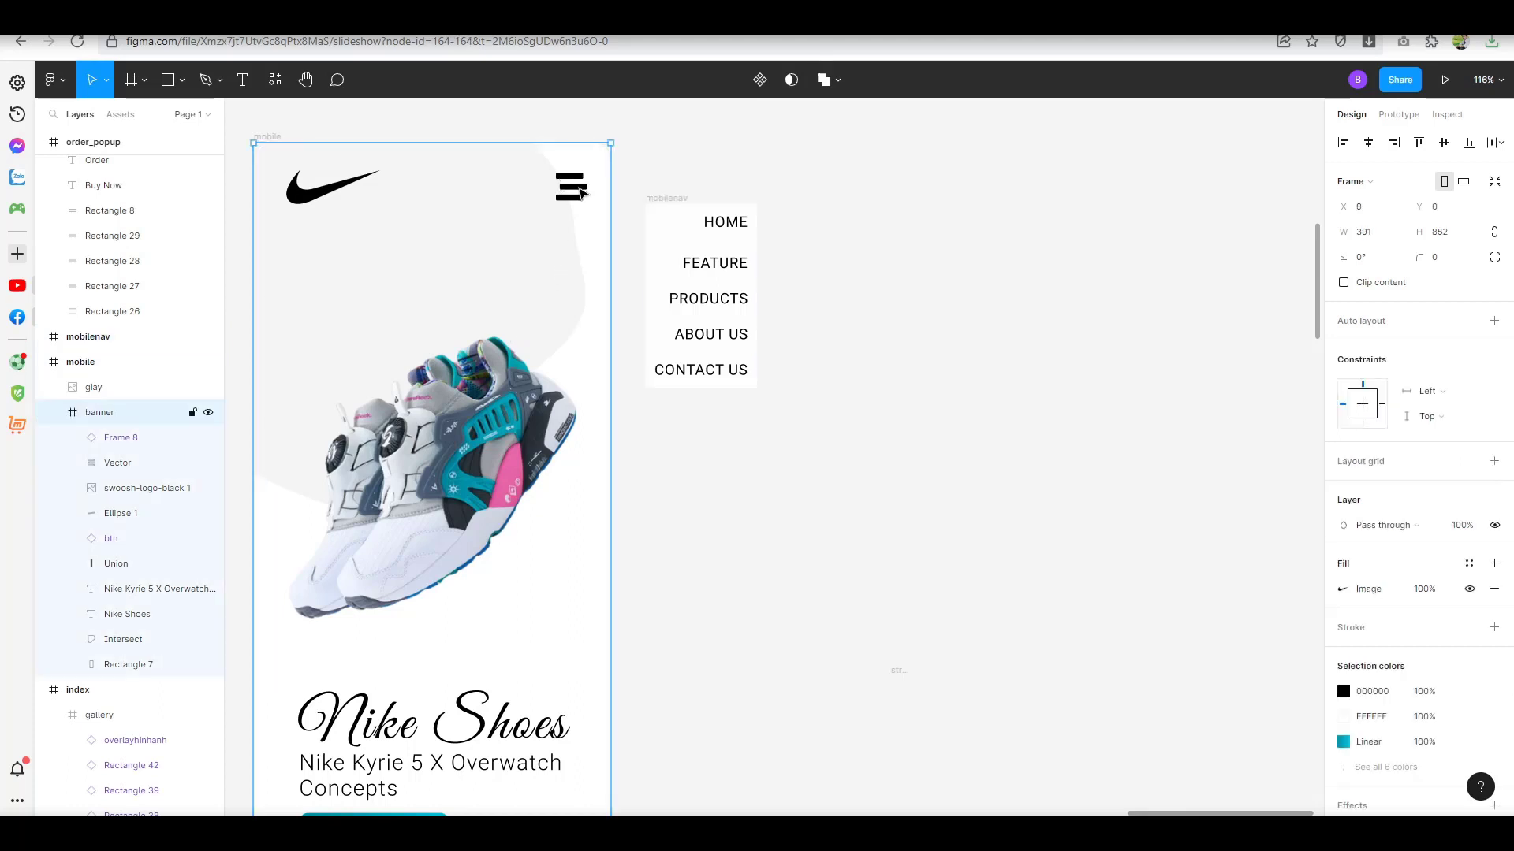
Shrink the hamburger icon to 27 × 24 and link it on click to mobilenav.
click(581, 193)
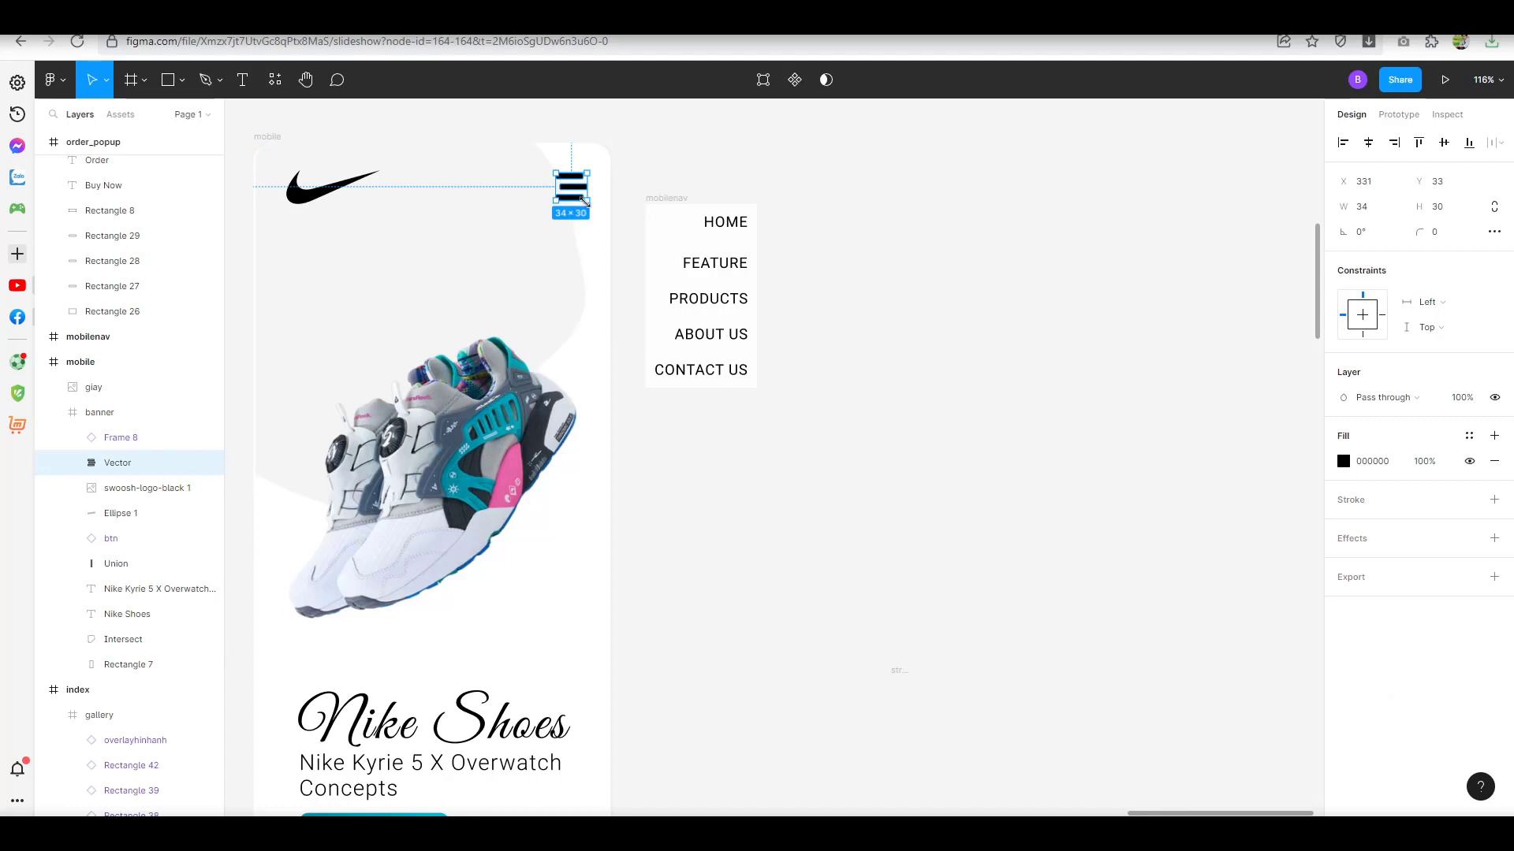
drag(578, 194, 583, 185)
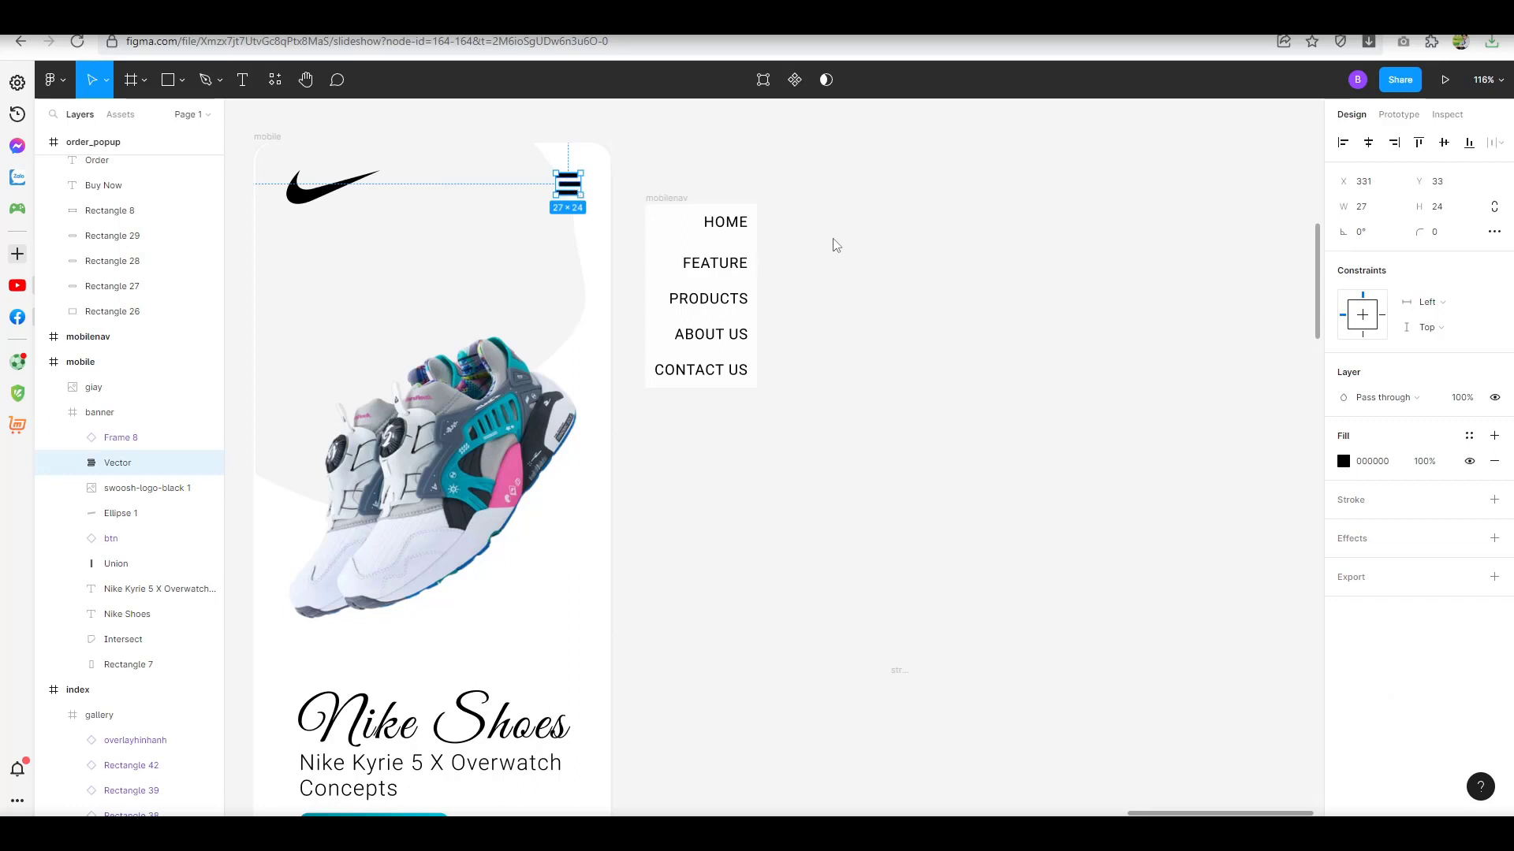
click(1393, 116)
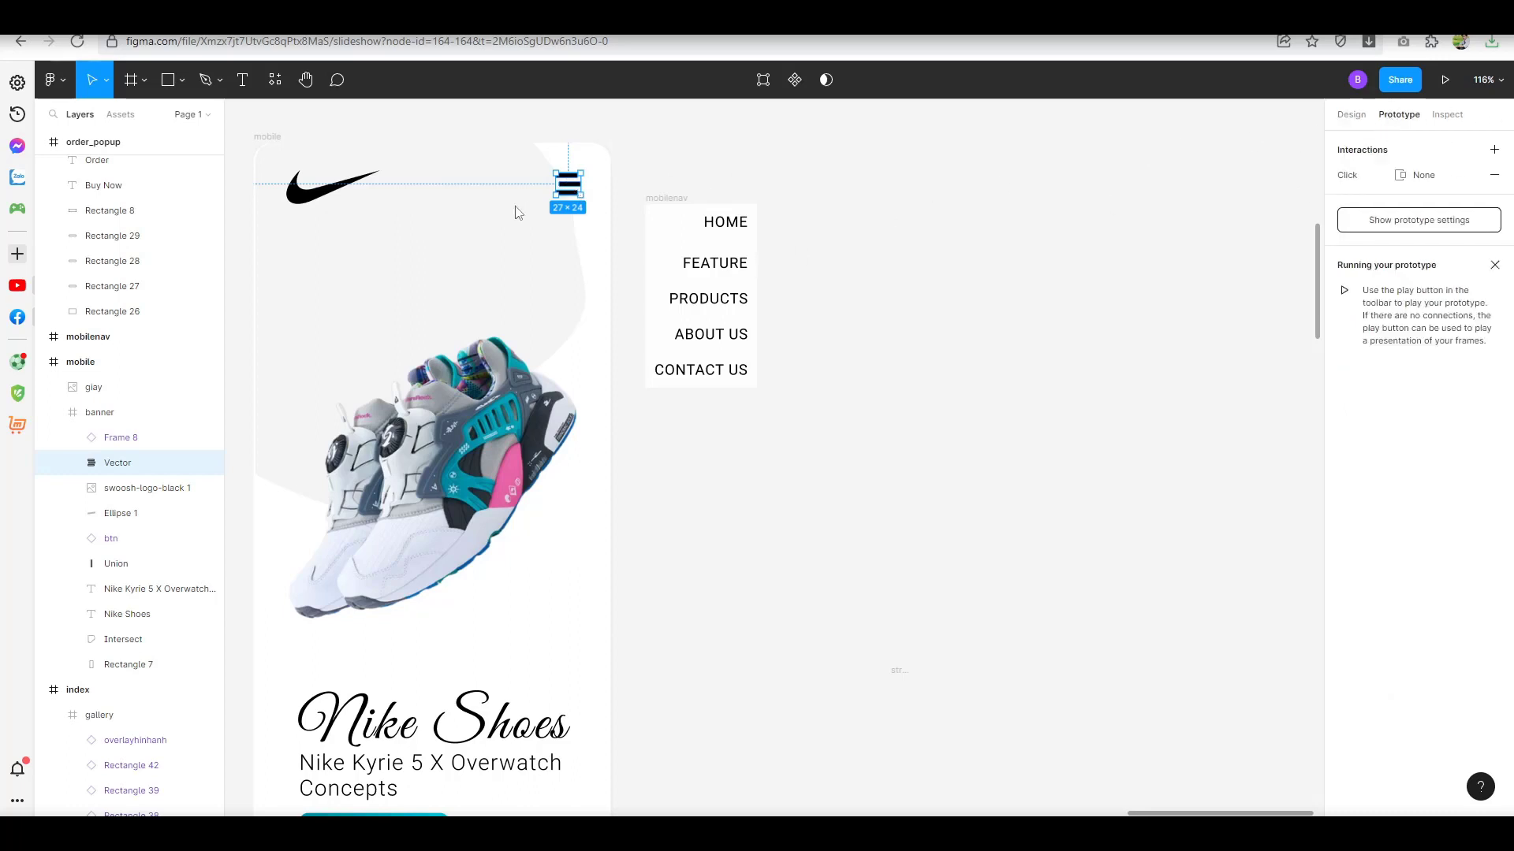
click(1493, 177)
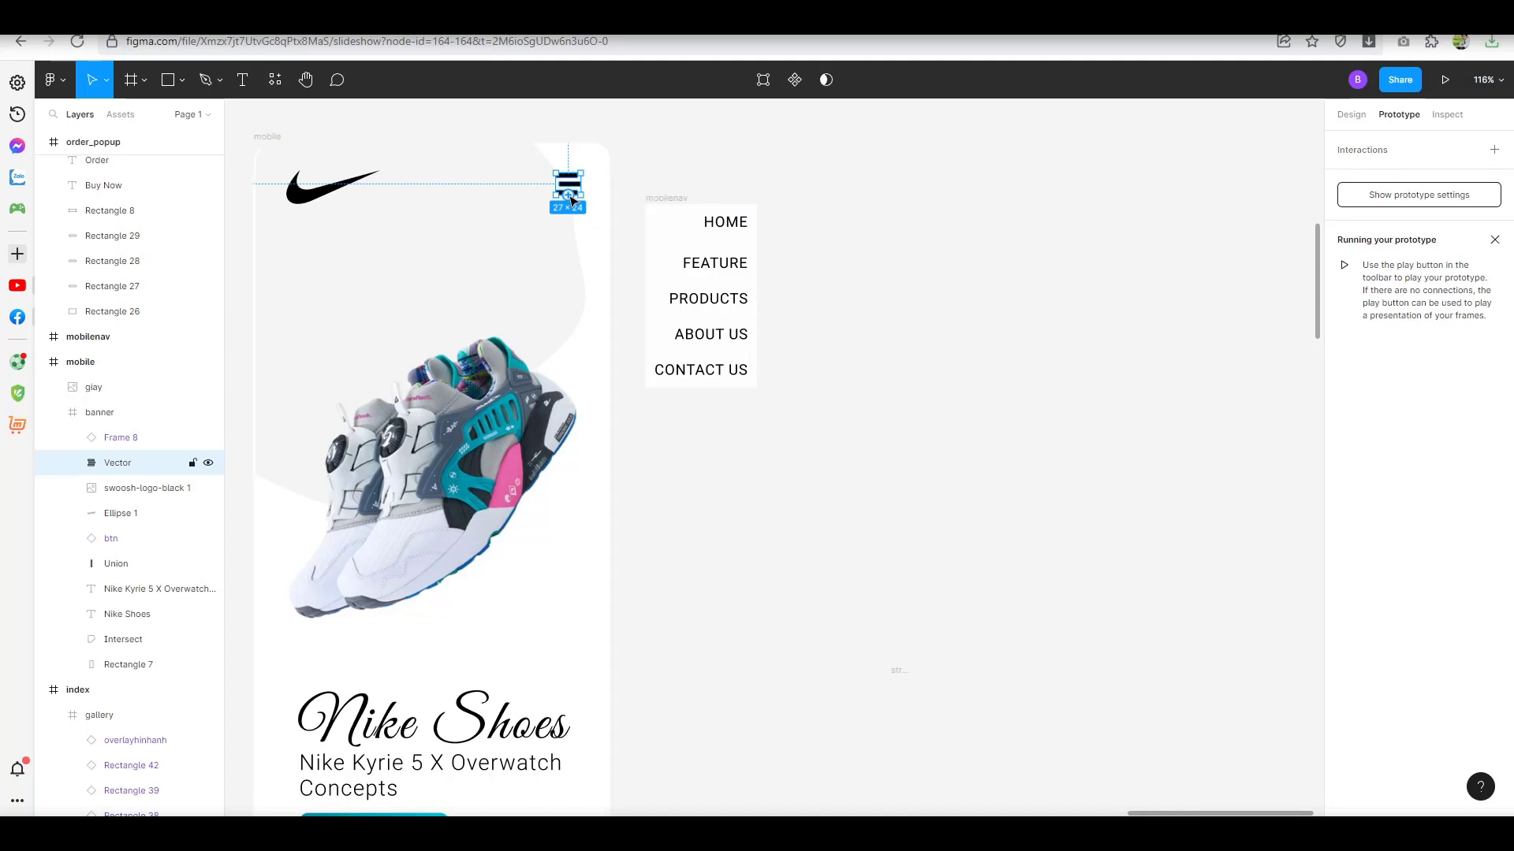
mouse_move(569, 196)
mouse_down()
mouse_move(727, 239)
mouse_move(725, 218)
mouse_up()
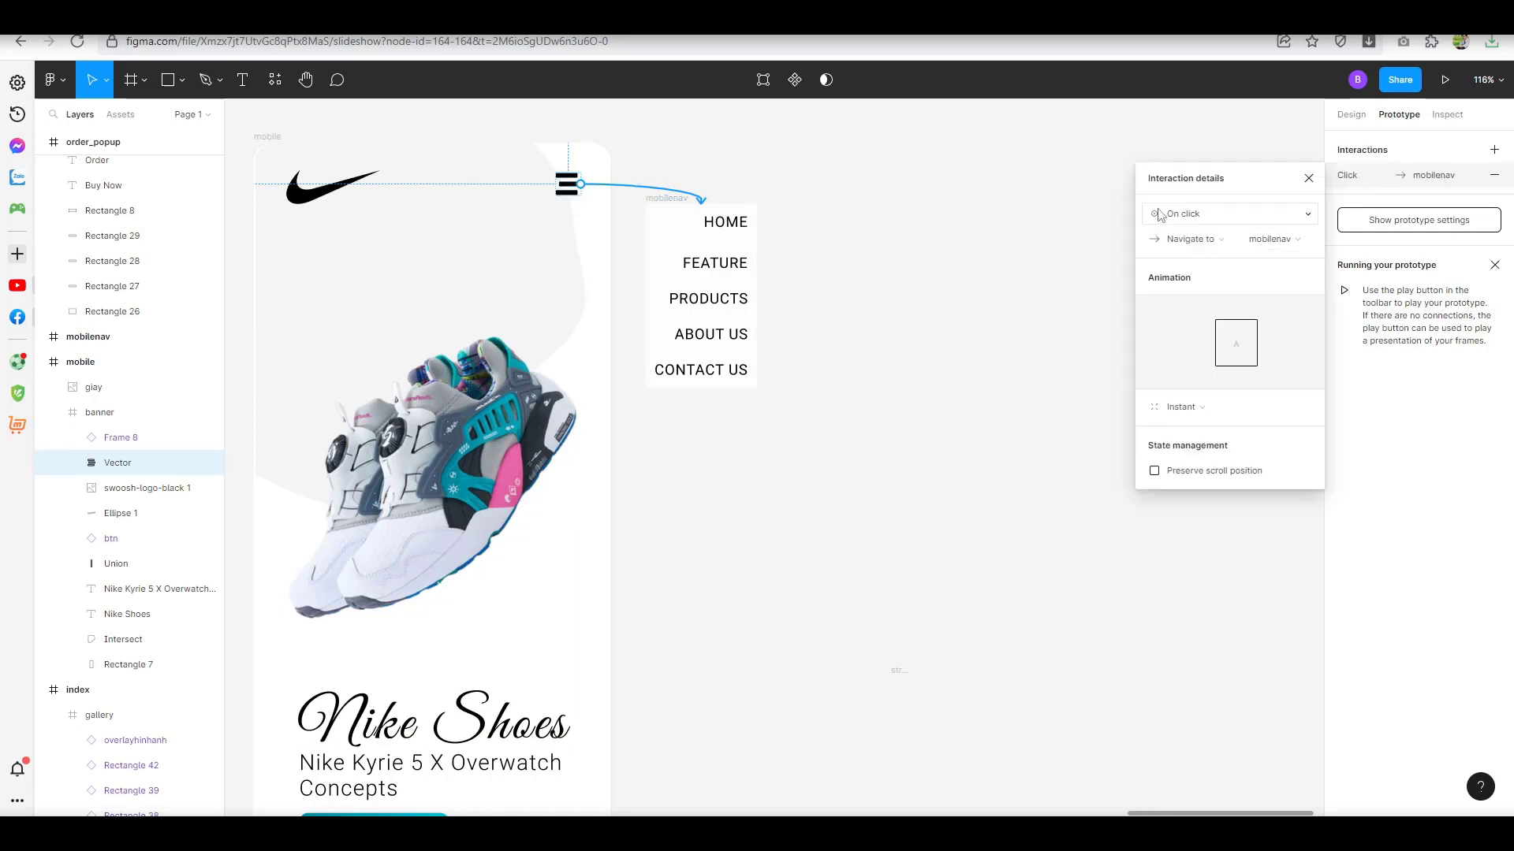
click(1192, 217)
click(1192, 216)
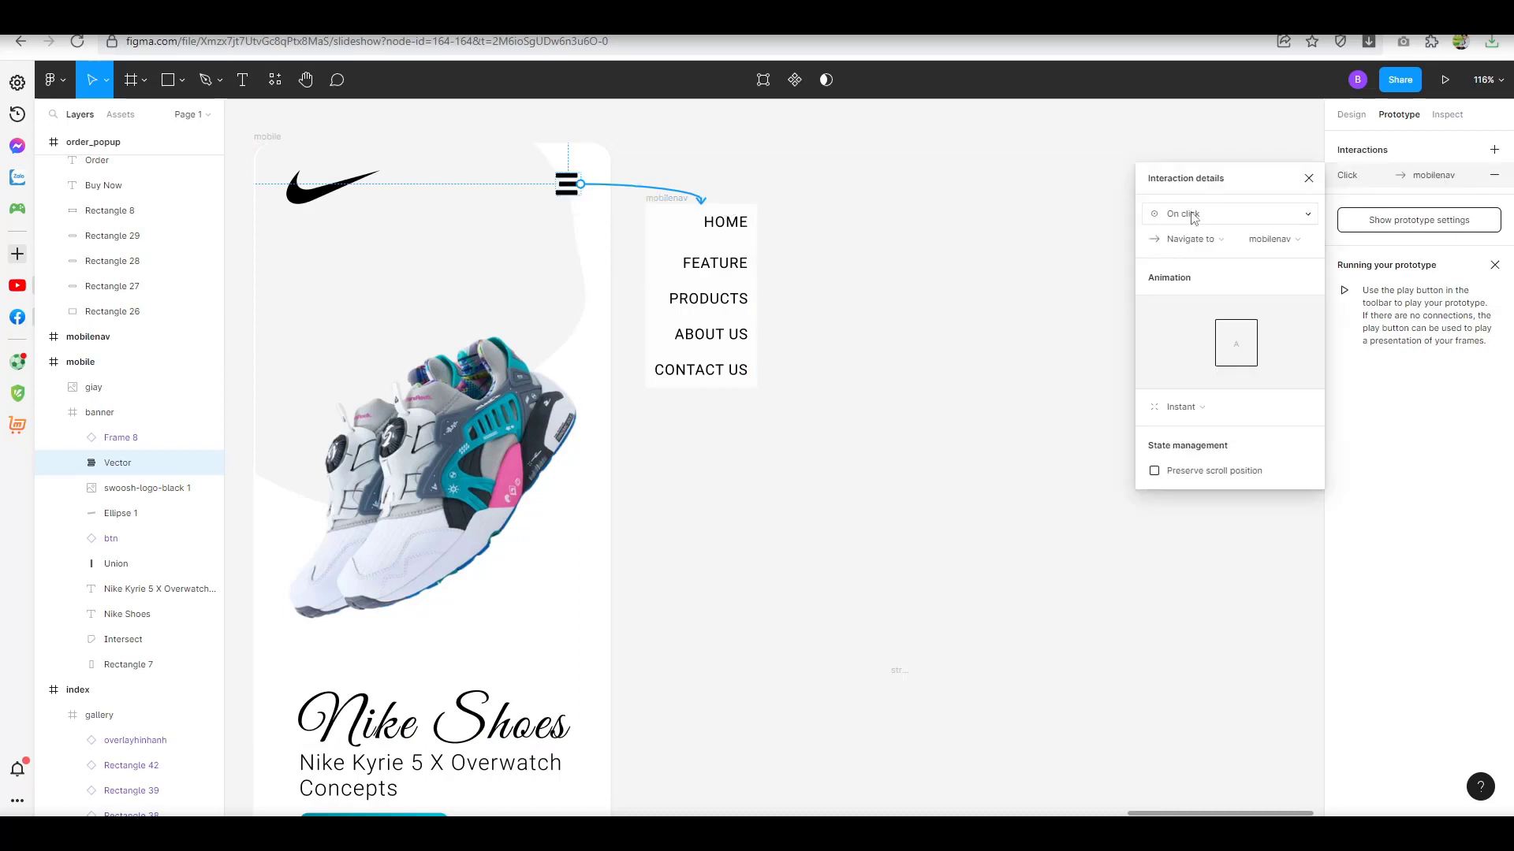
click(1192, 241)
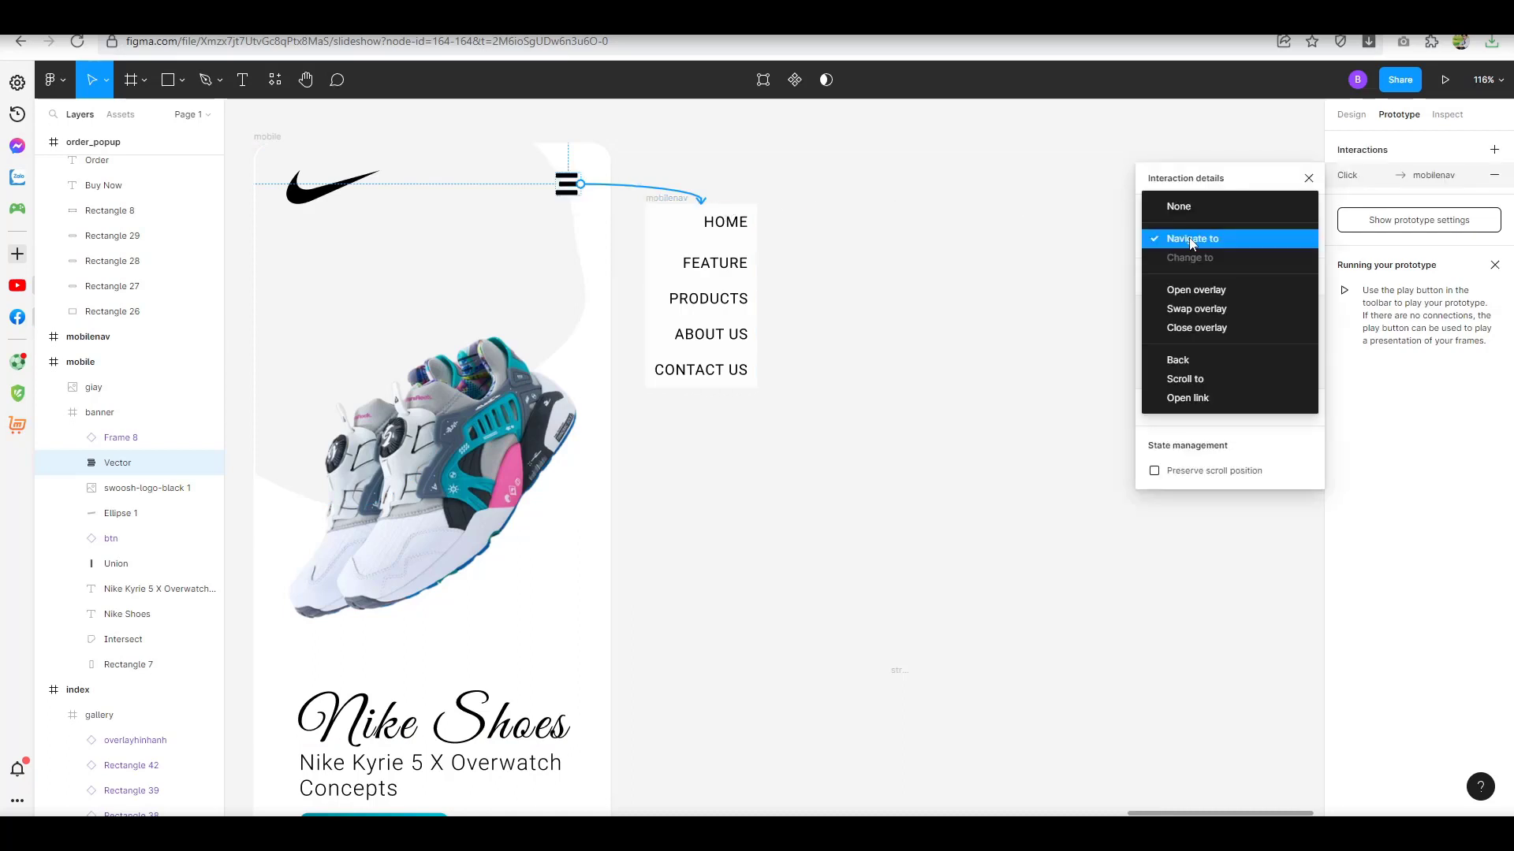
Make the hamburger's click open mobilenav as an overlay positioned at the top right.
click(1186, 292)
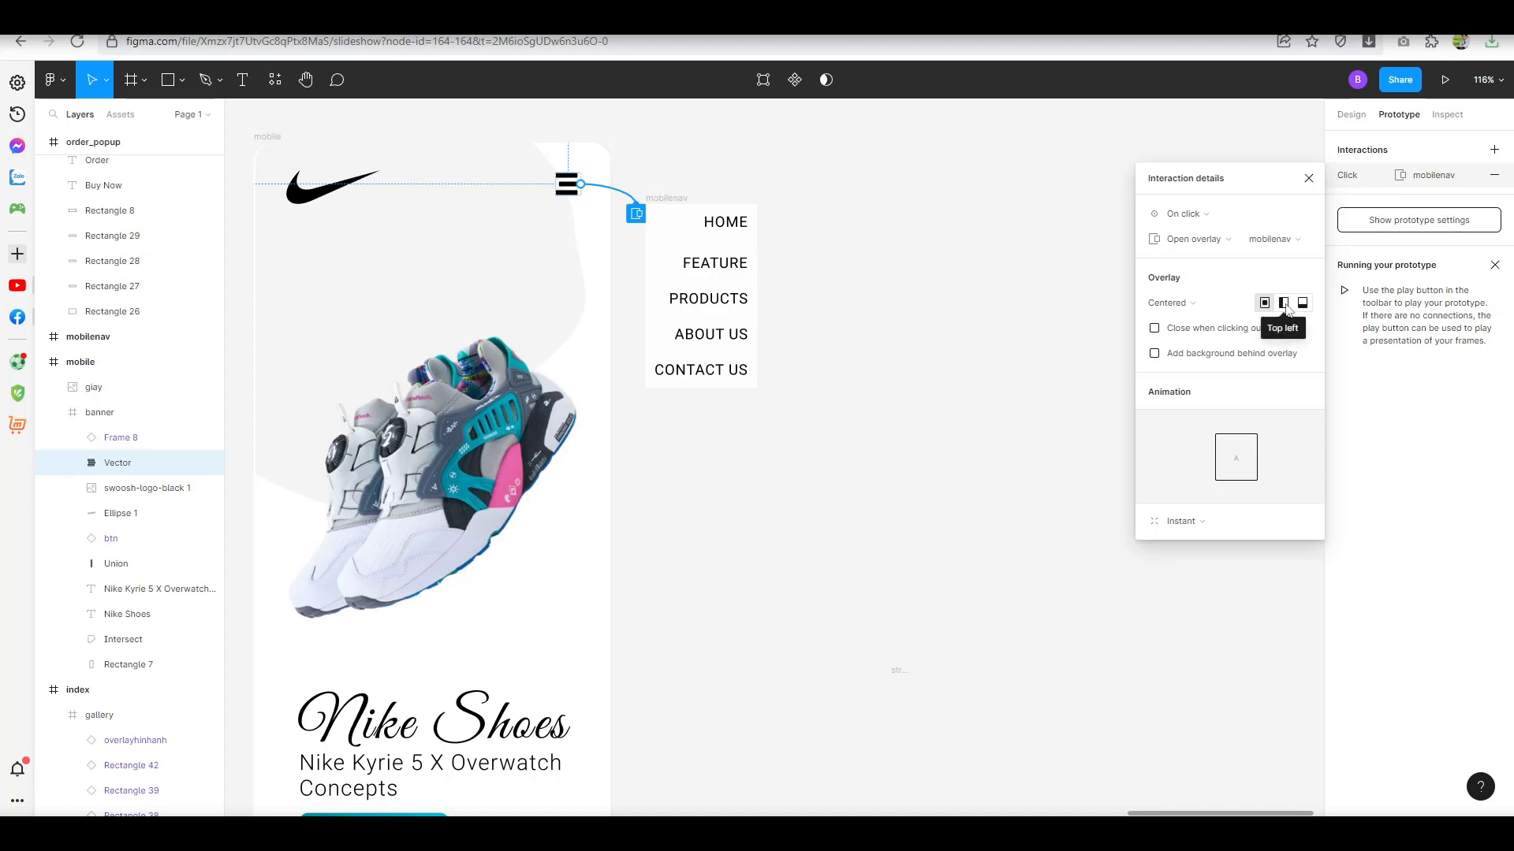
click(1174, 303)
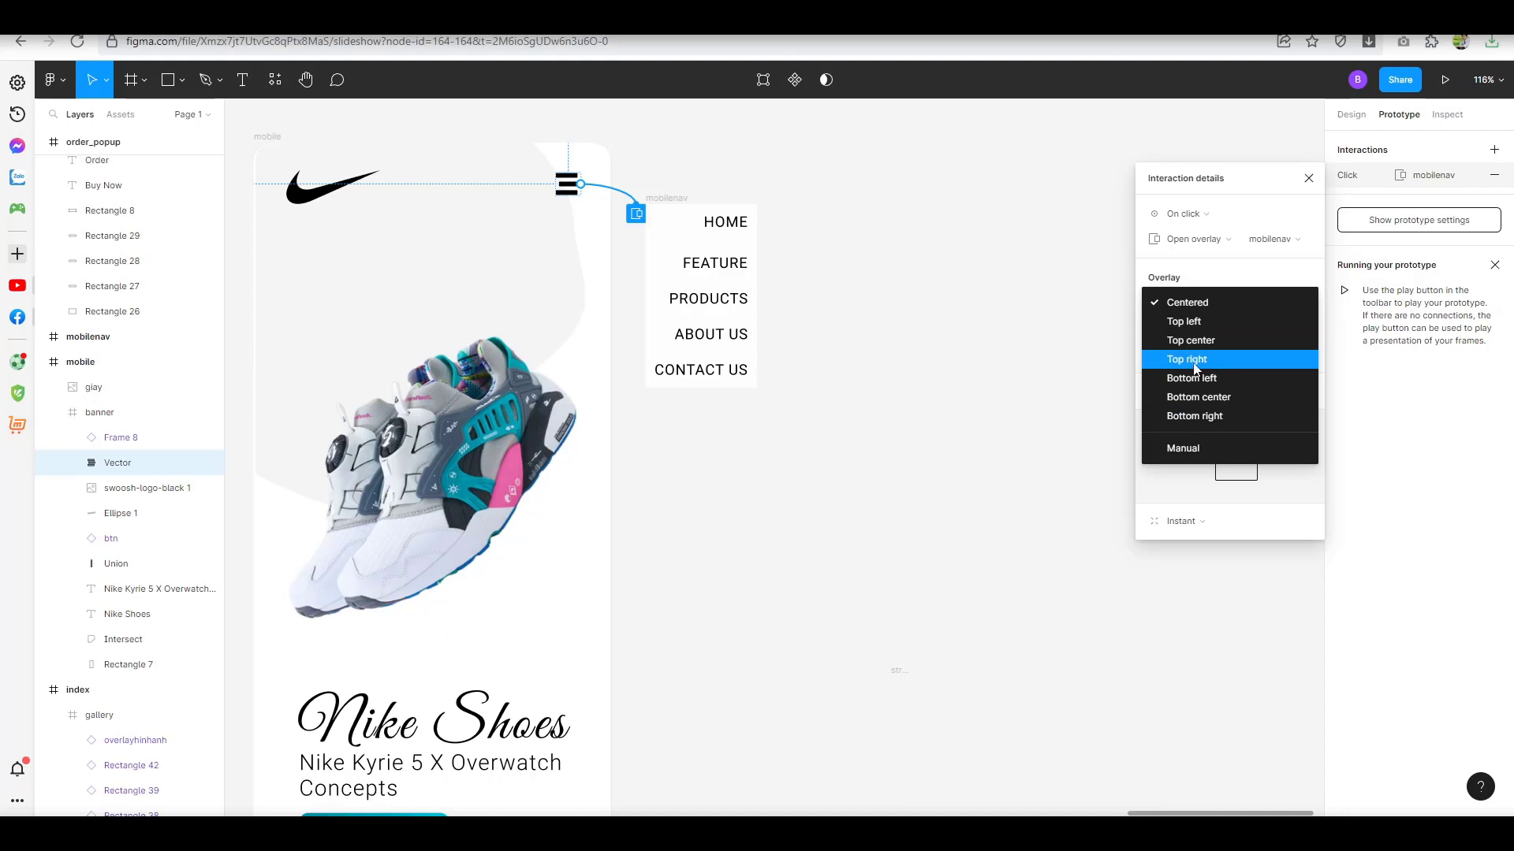
click(1182, 361)
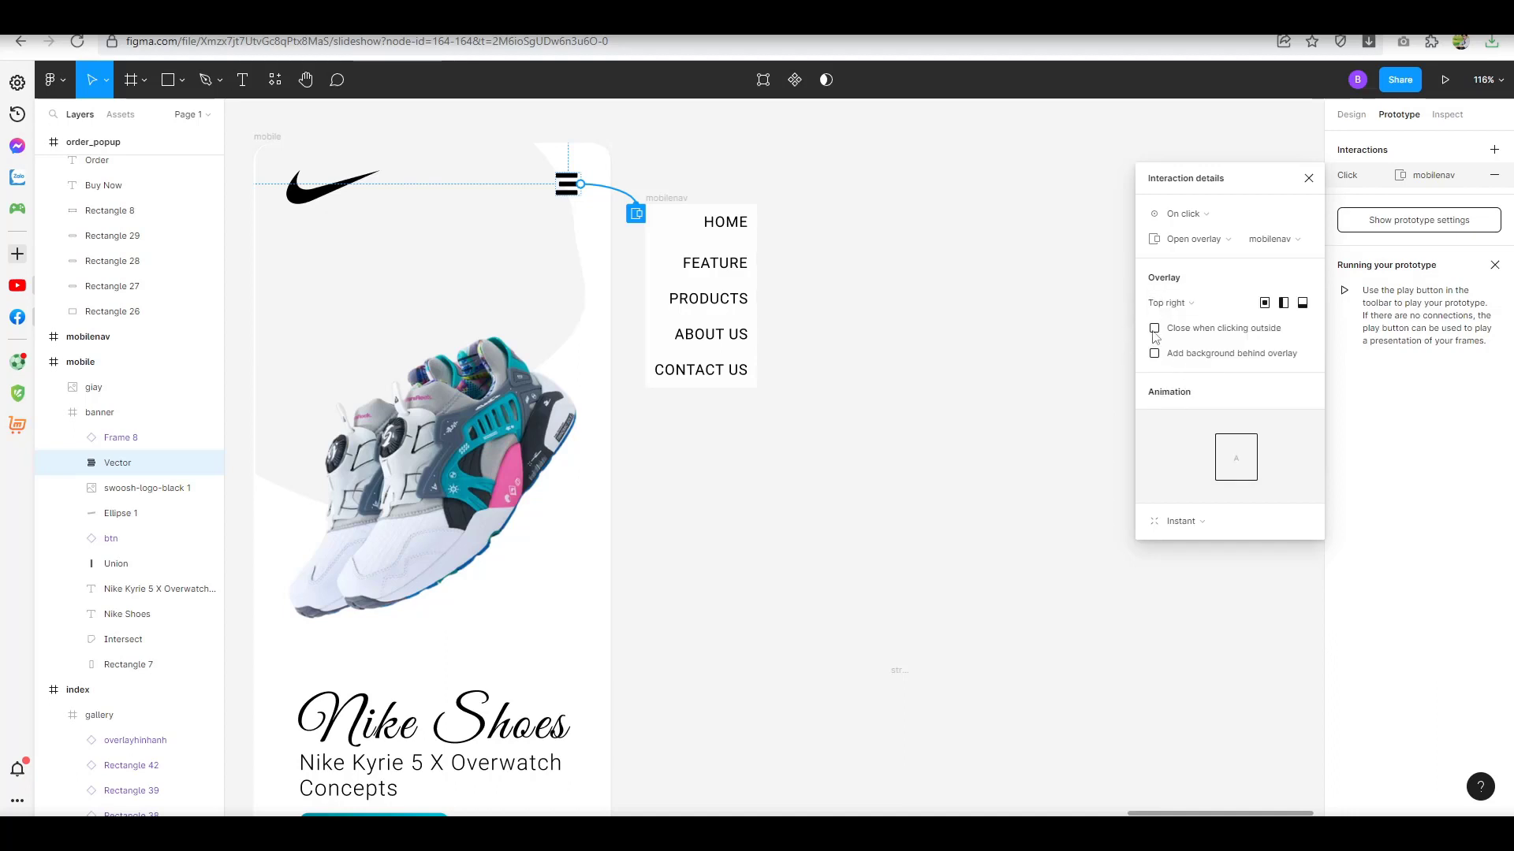
Have the overlay close on outside clicks and add a 50% black background behind it.
click(1154, 330)
click(1154, 355)
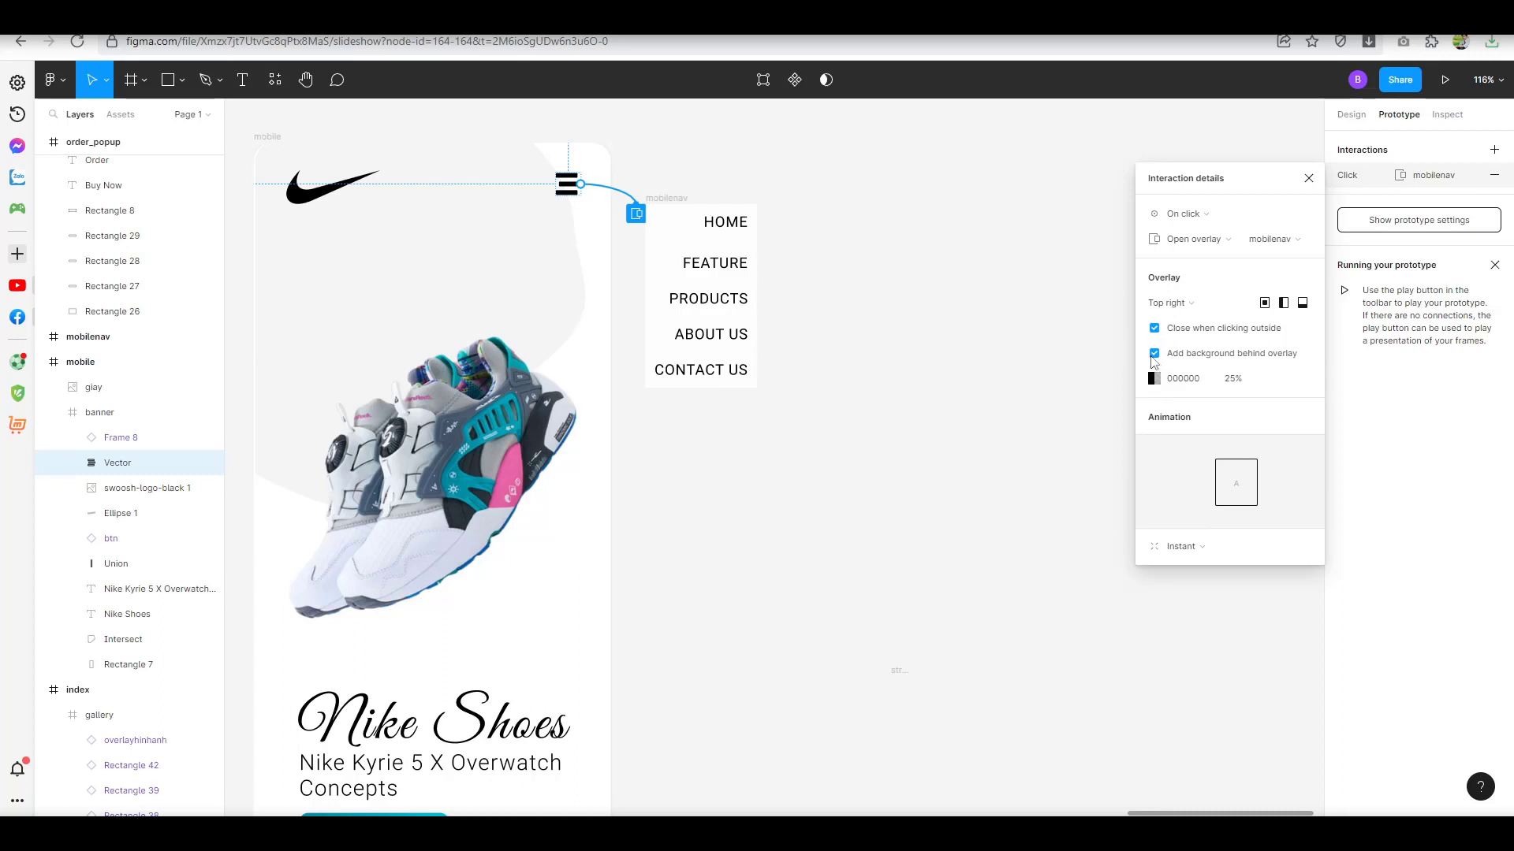
click(1232, 379)
text(50)
key(Return)
Set the overlay animation to Move in, Slow, 600ms.
click(1181, 552)
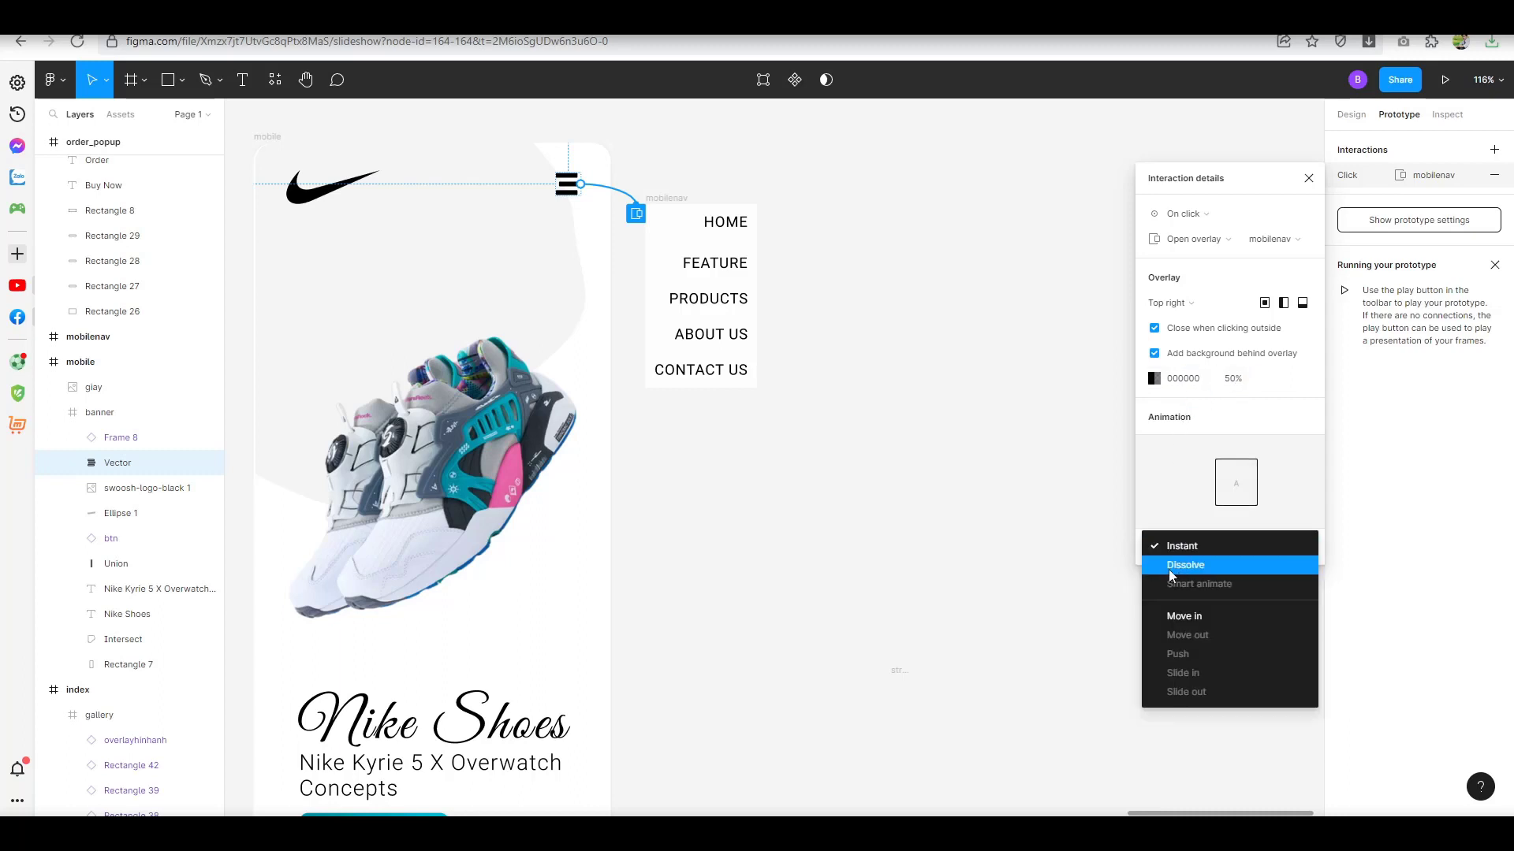
click(1162, 616)
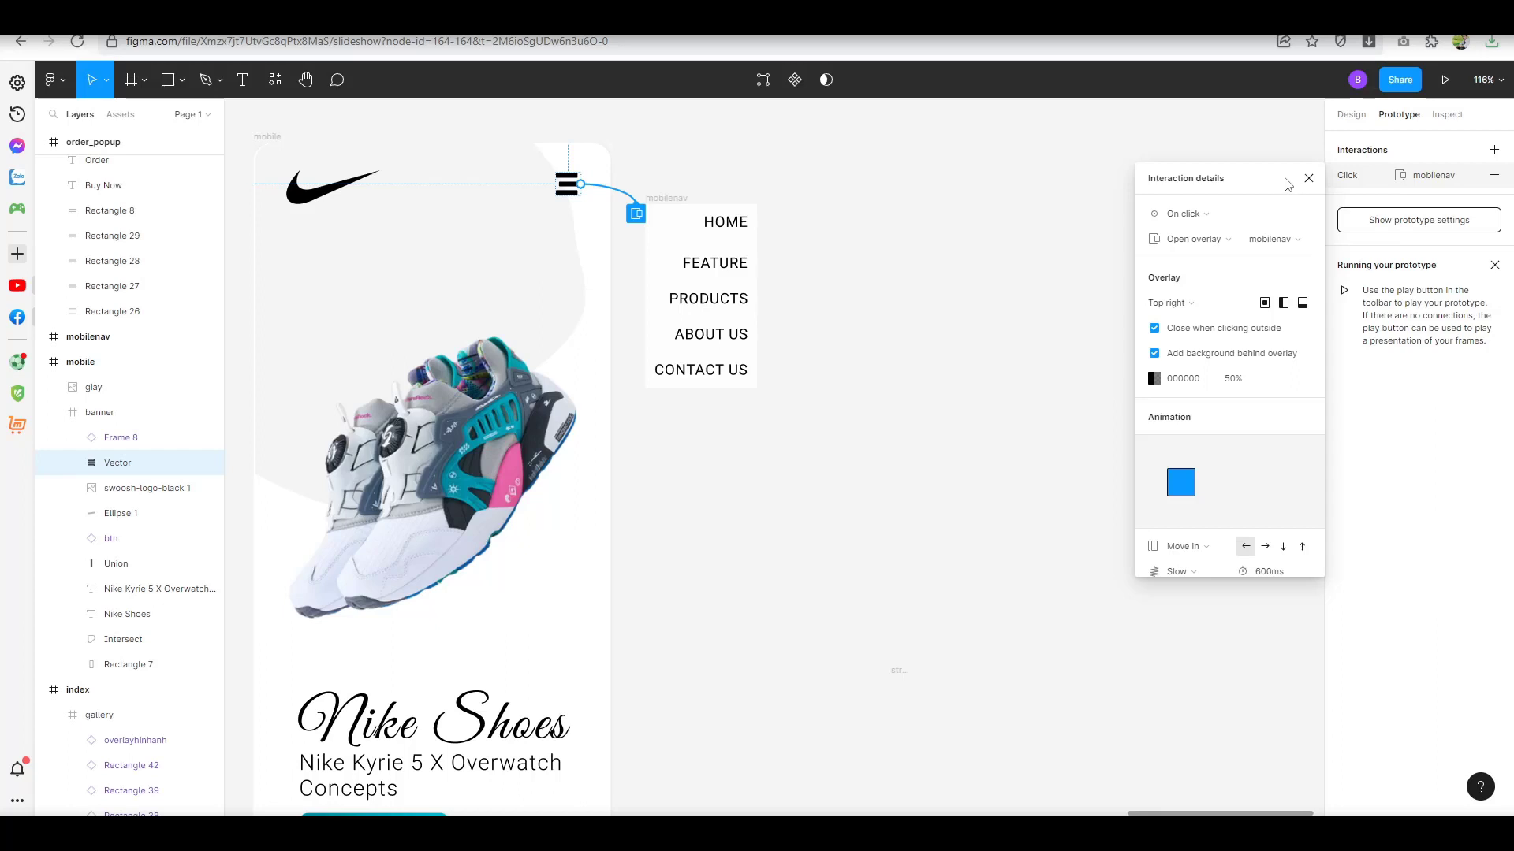
scroll(1240, 442, down, 1)
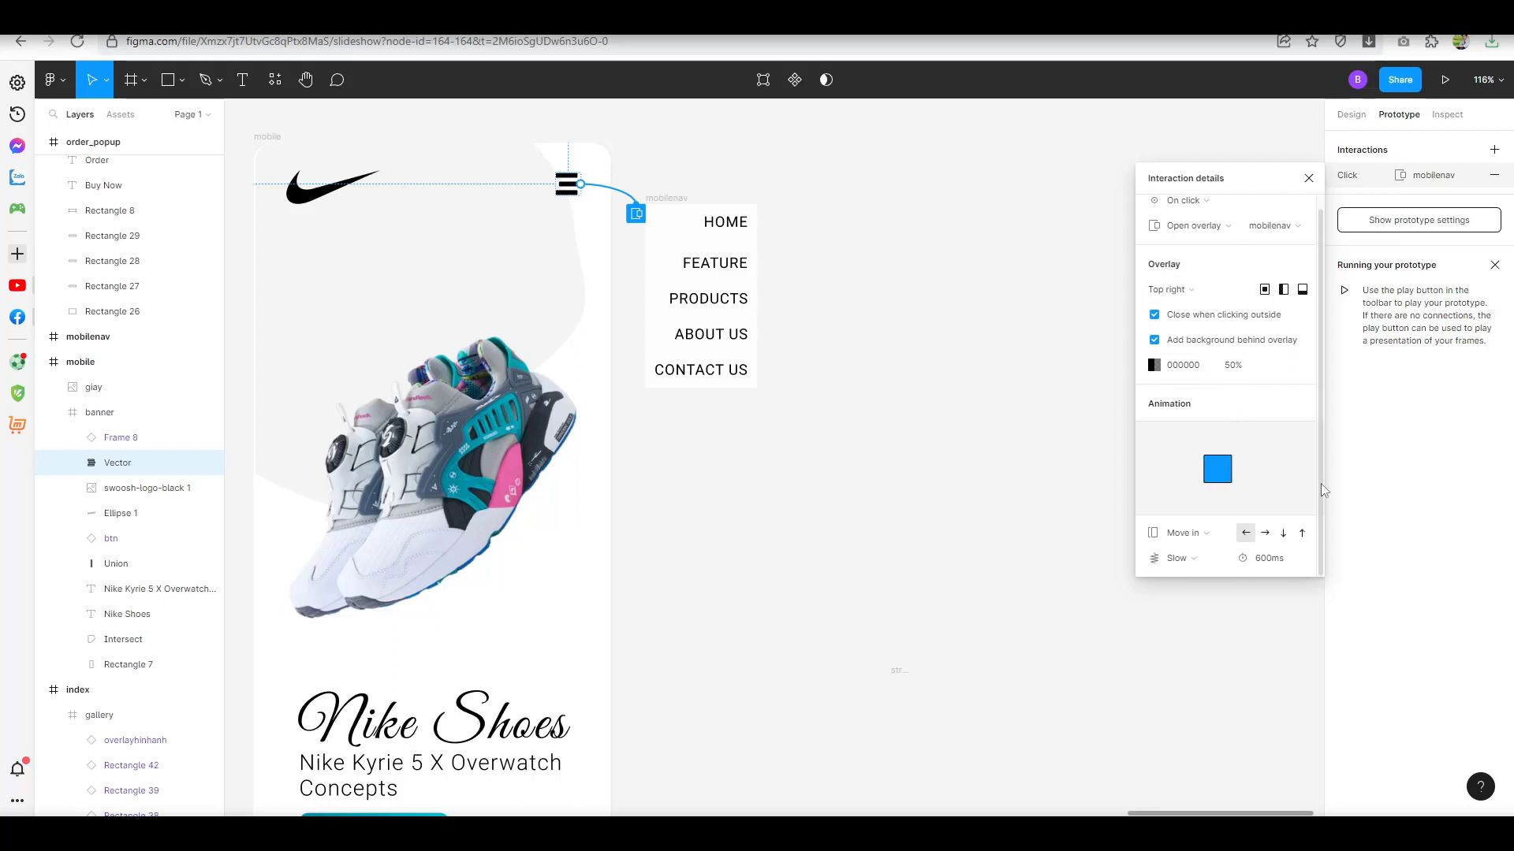
scroll(1263, 327, down, 2)
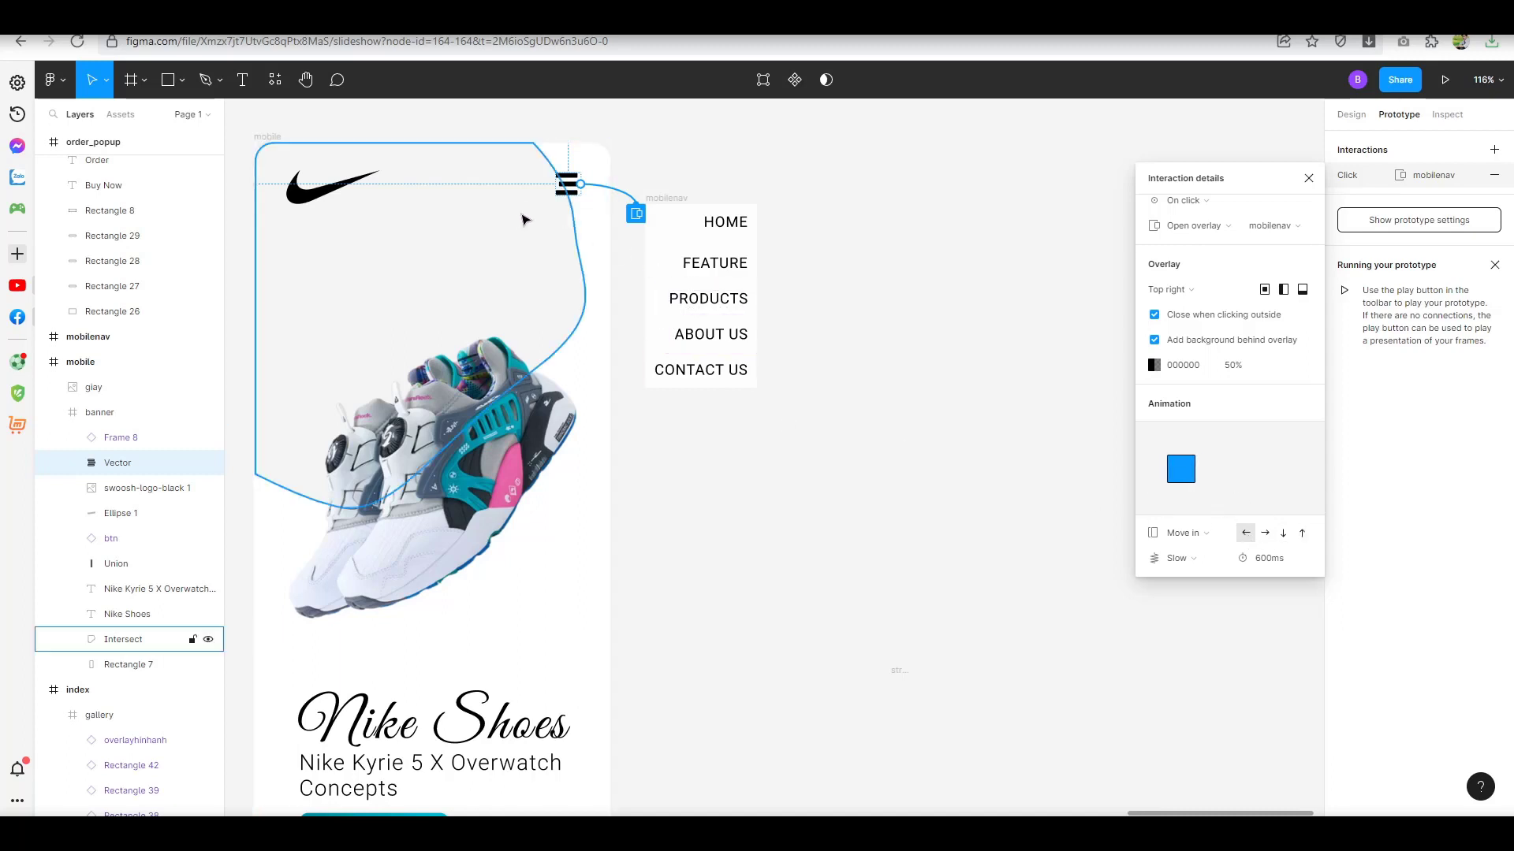
Make the mobile frame the flow start, choose iPhone 14 Pro as preview device, and present.
click(261, 139)
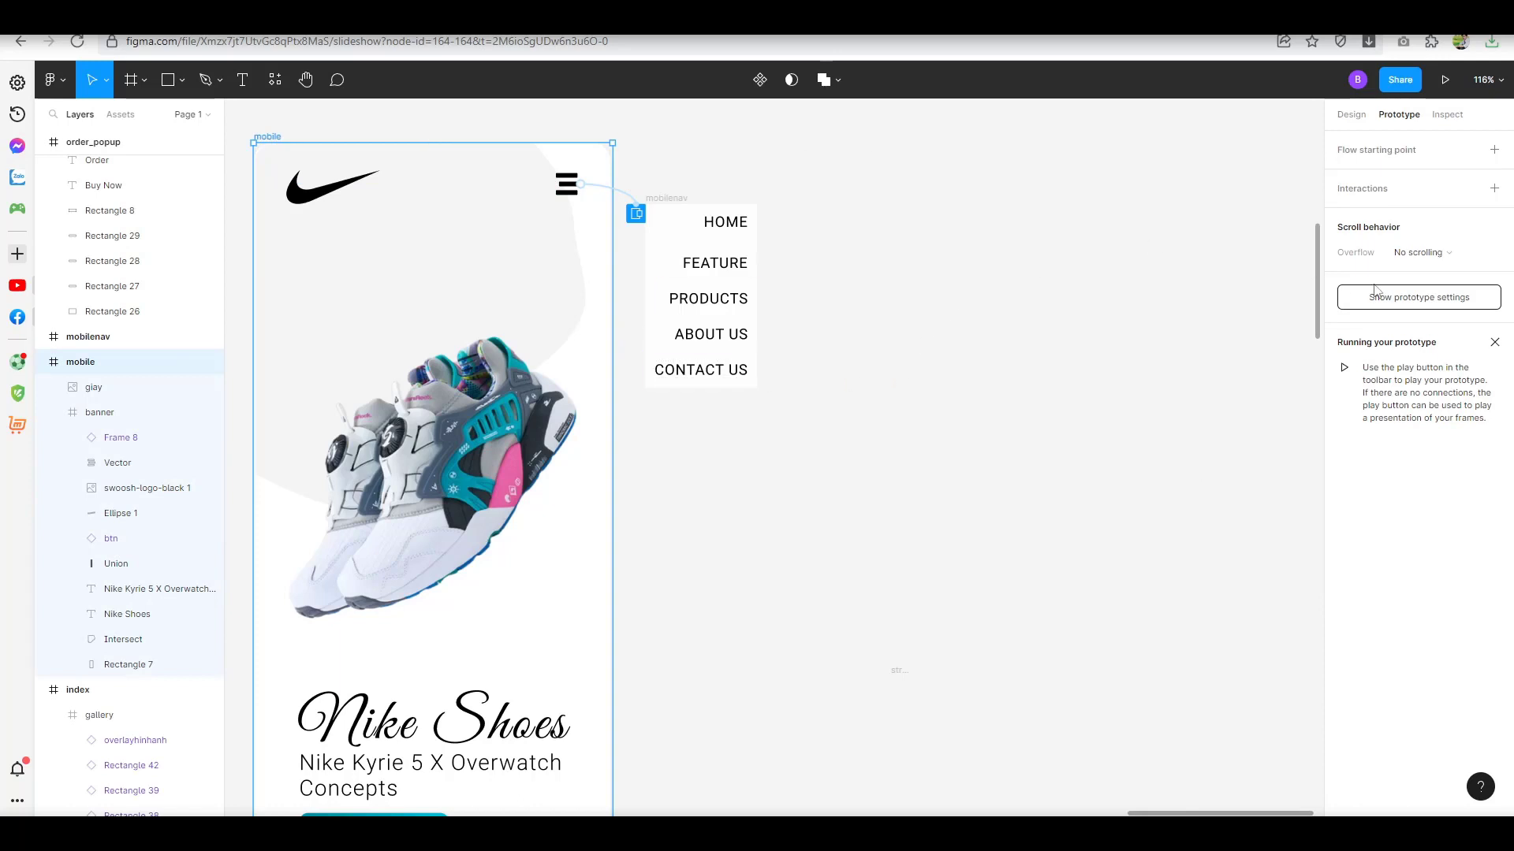
click(1494, 150)
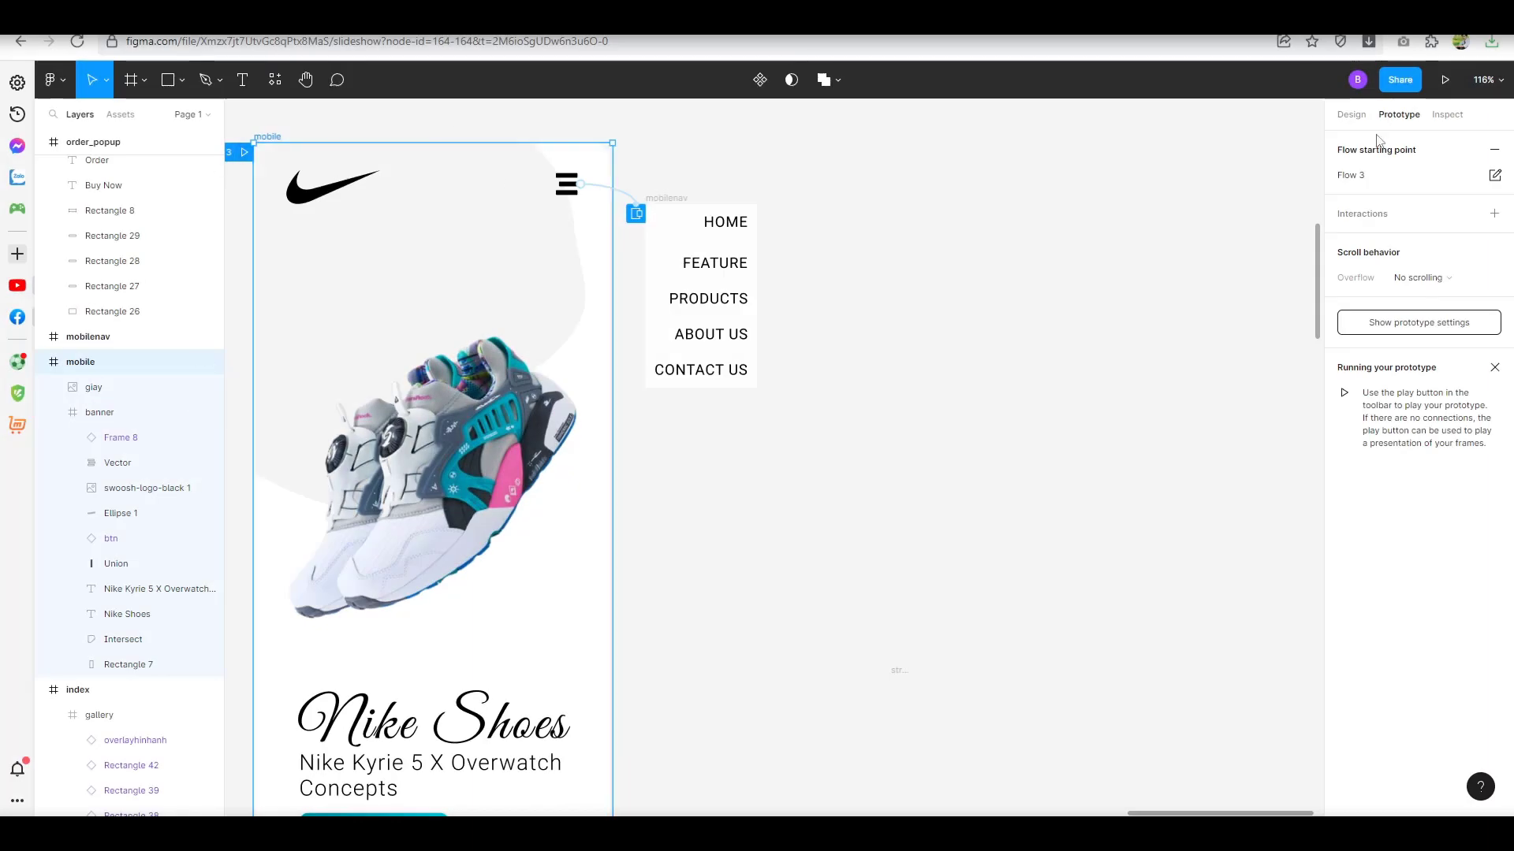
click(1409, 323)
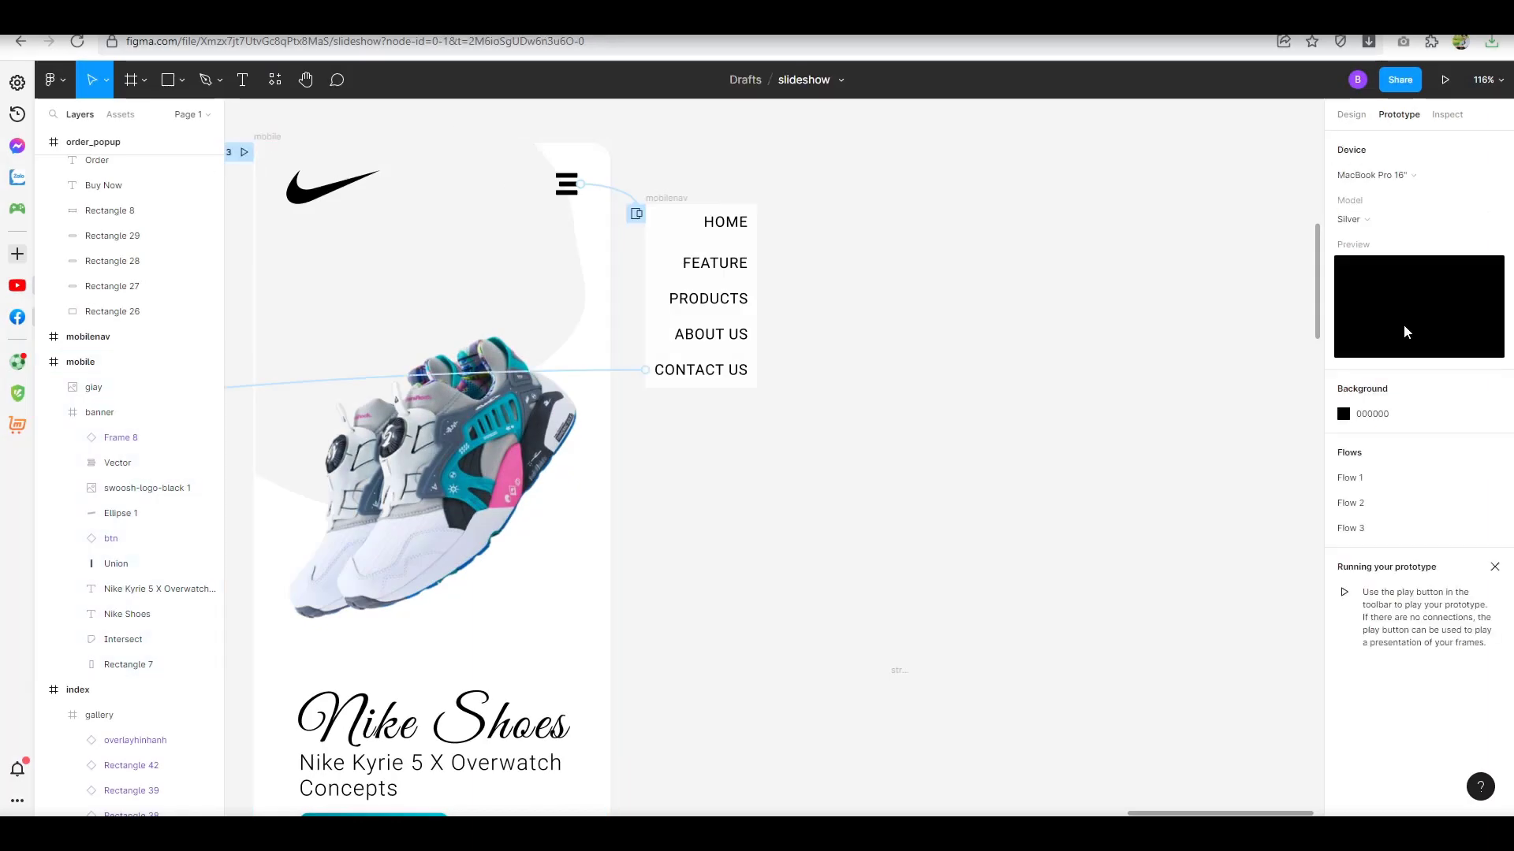
click(1362, 175)
scroll(1388, 189, up, 3)
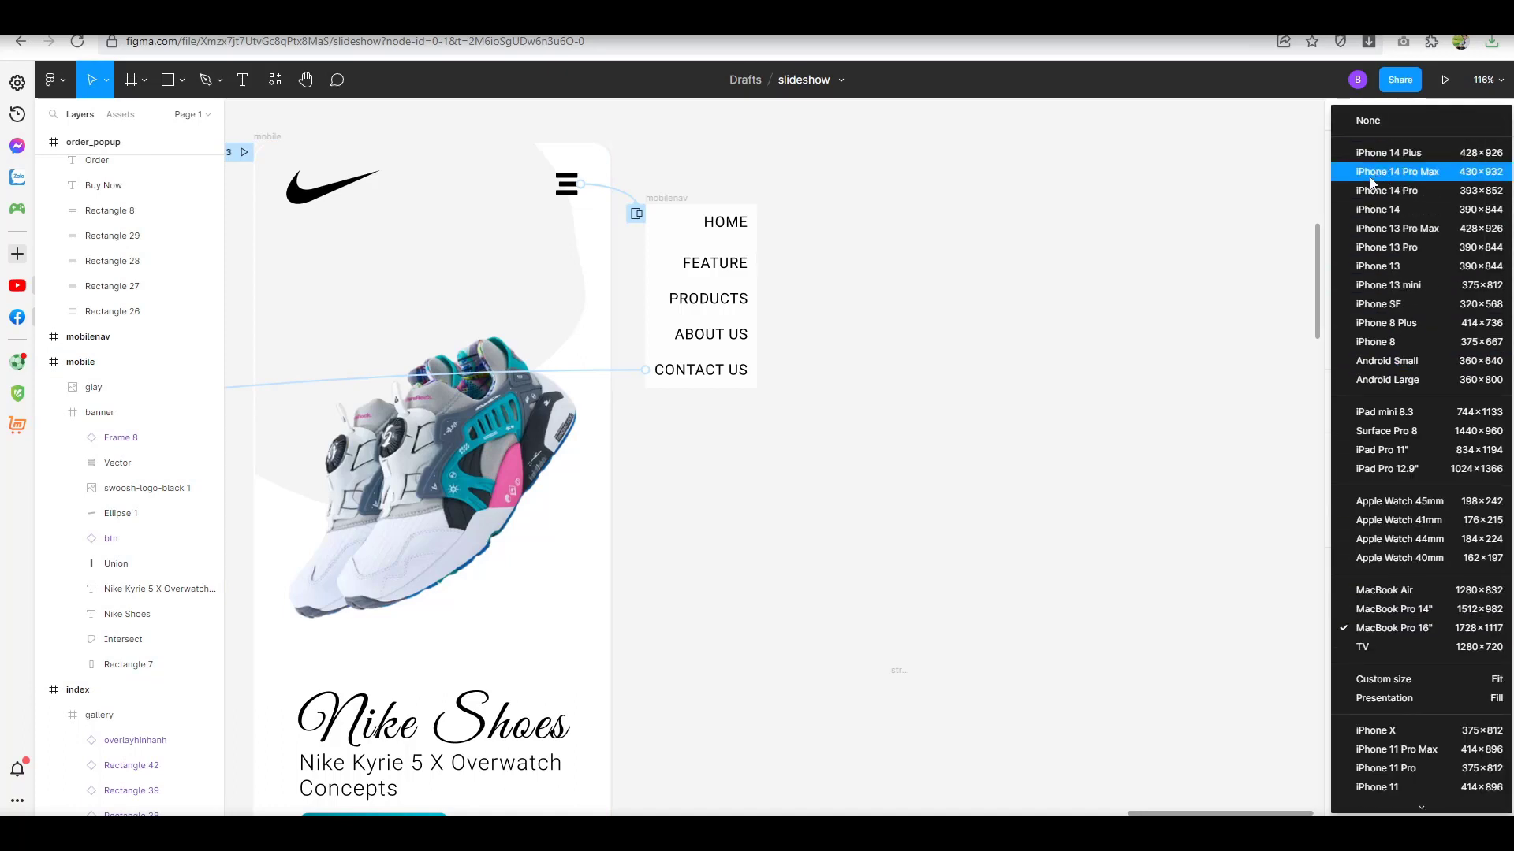
click(1368, 191)
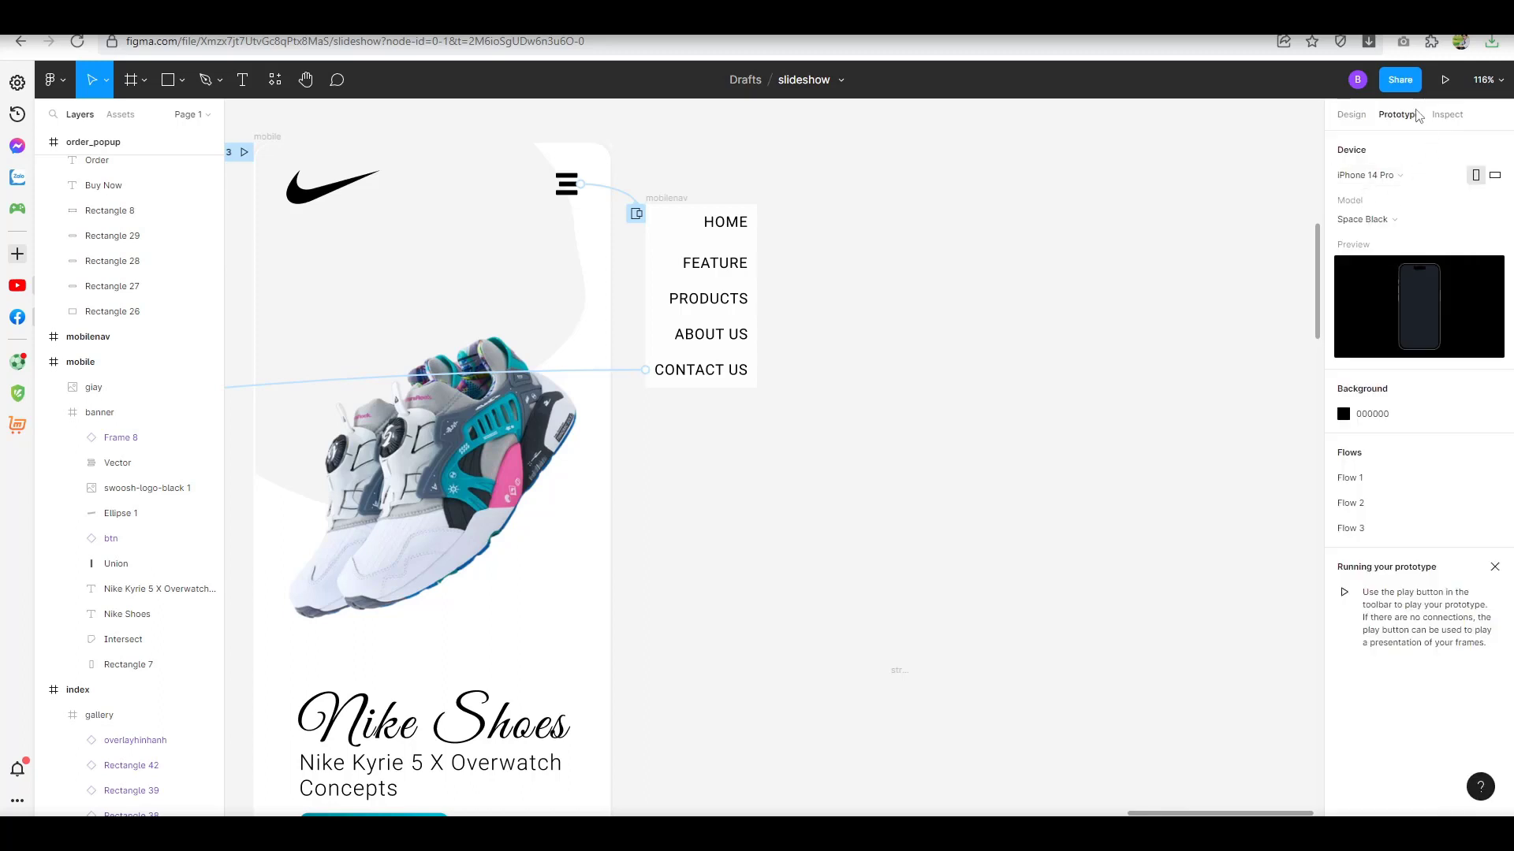
click(244, 152)
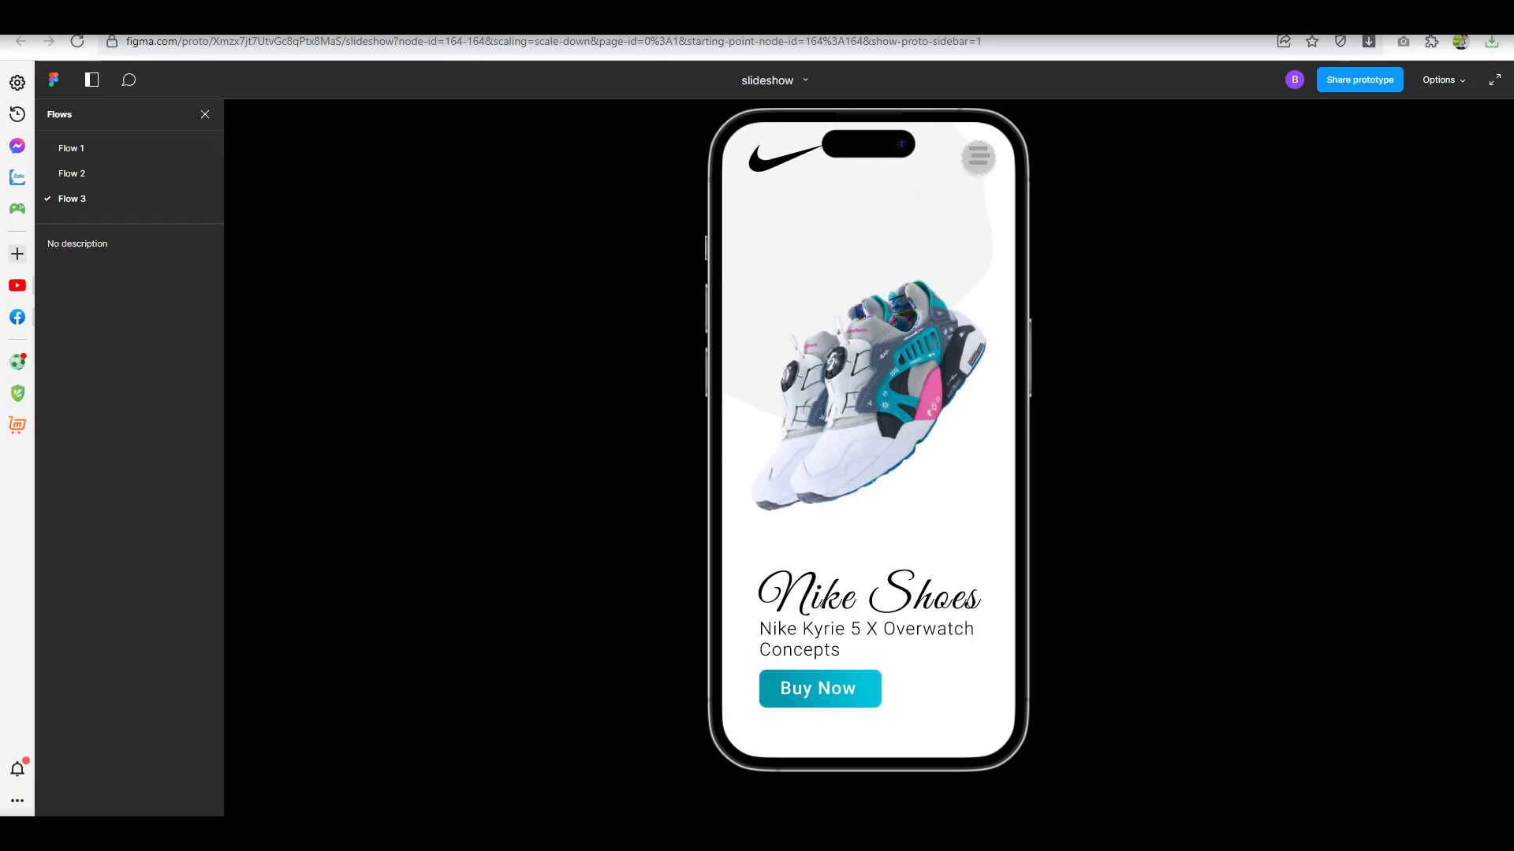
Tap the hamburger to show the mobilenav overlay on a dimmed screen, then return to the design file.
click(978, 156)
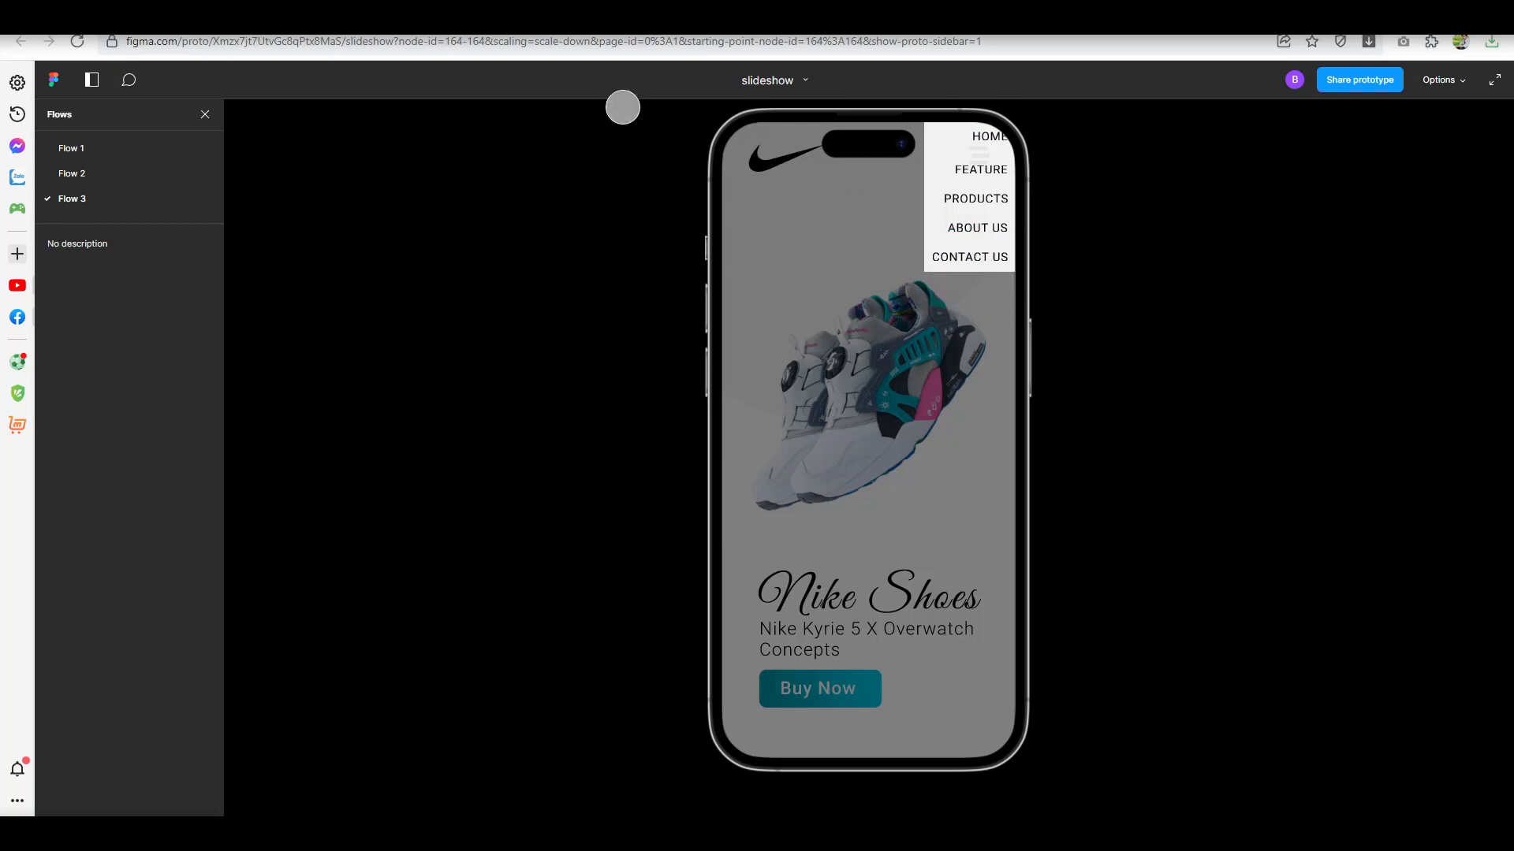
key(ctrl+w)
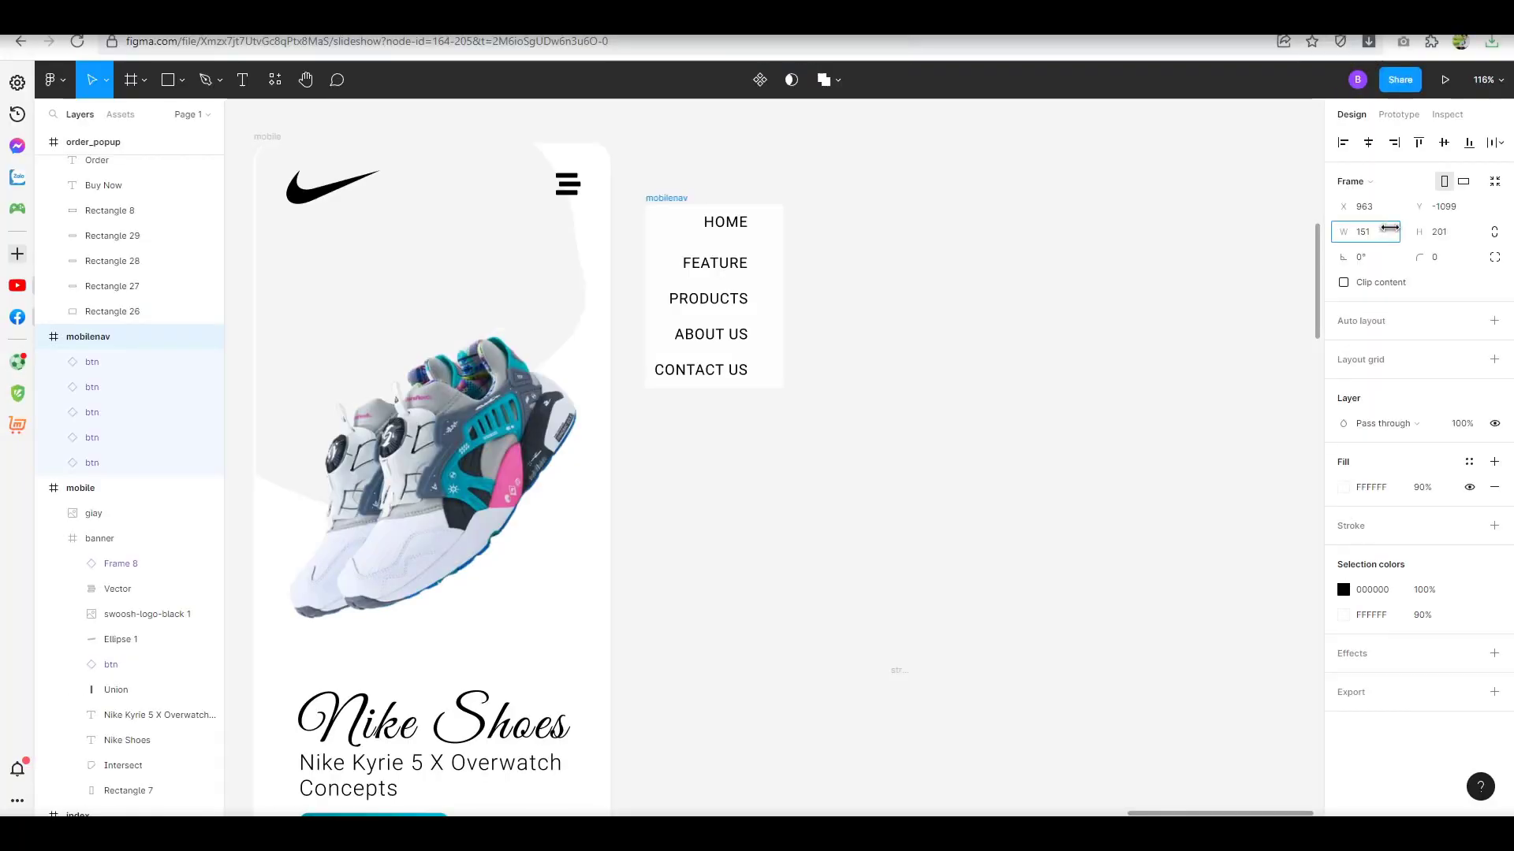
Adjust the five menu buttons, give mobilenav corner radius 10 and add a drop shadow.
click(710, 371)
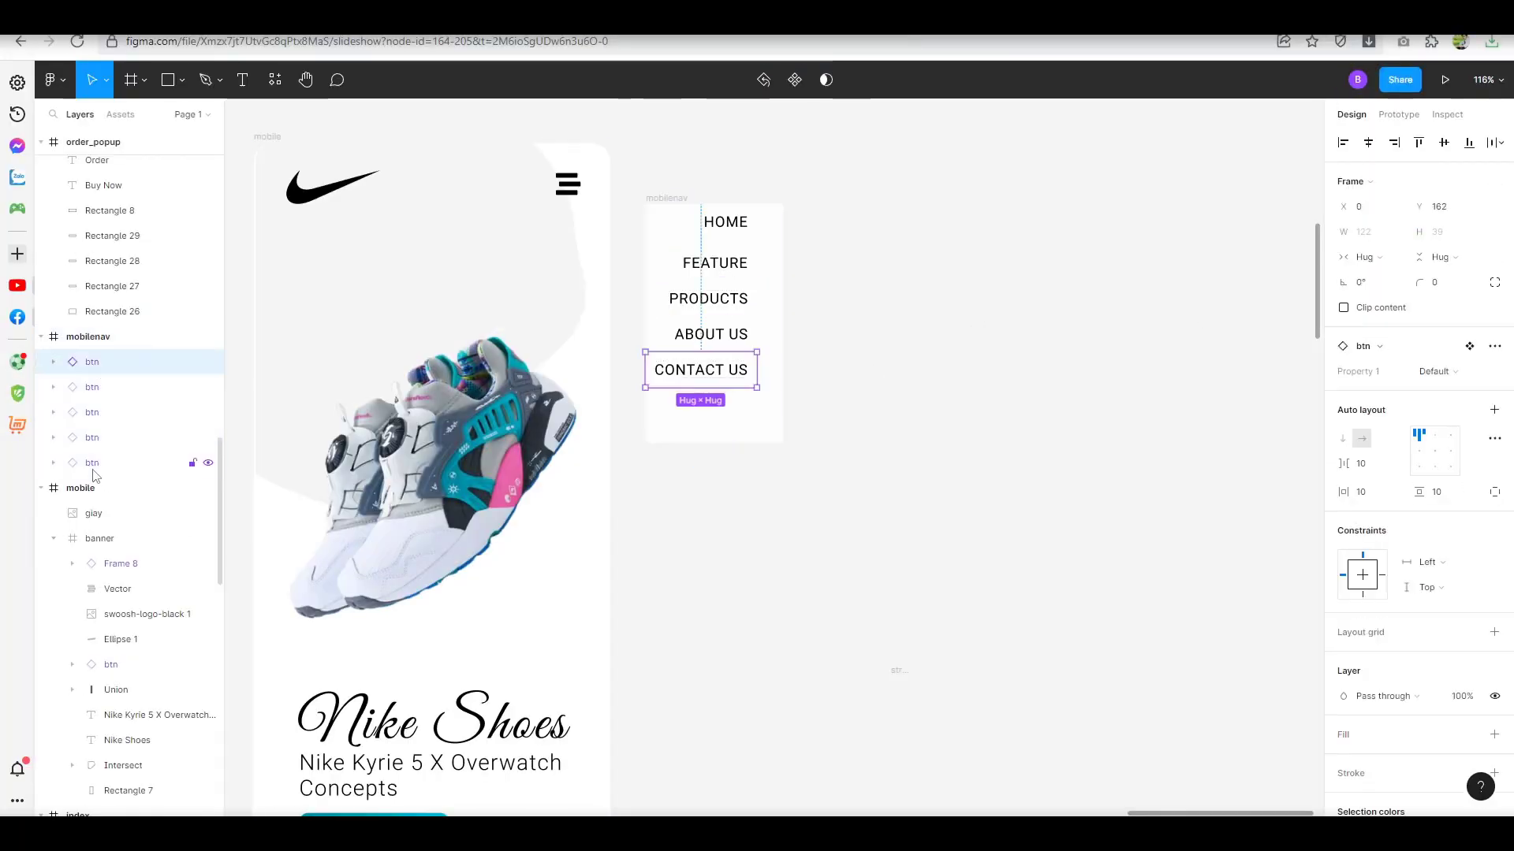
shift+click(92, 463)
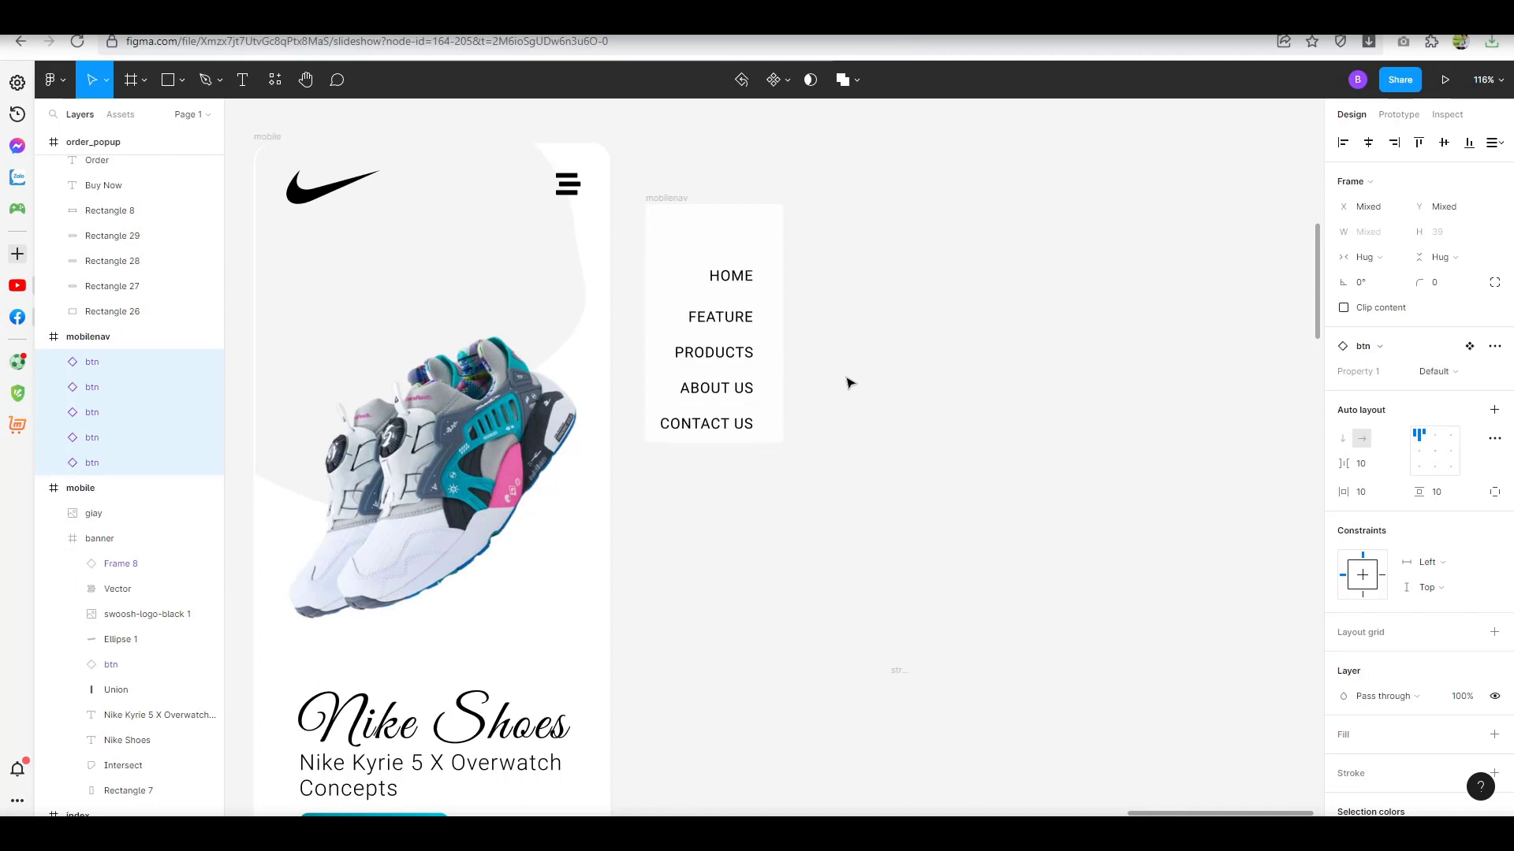
key(Escape)
click(1437, 257)
key(Return)
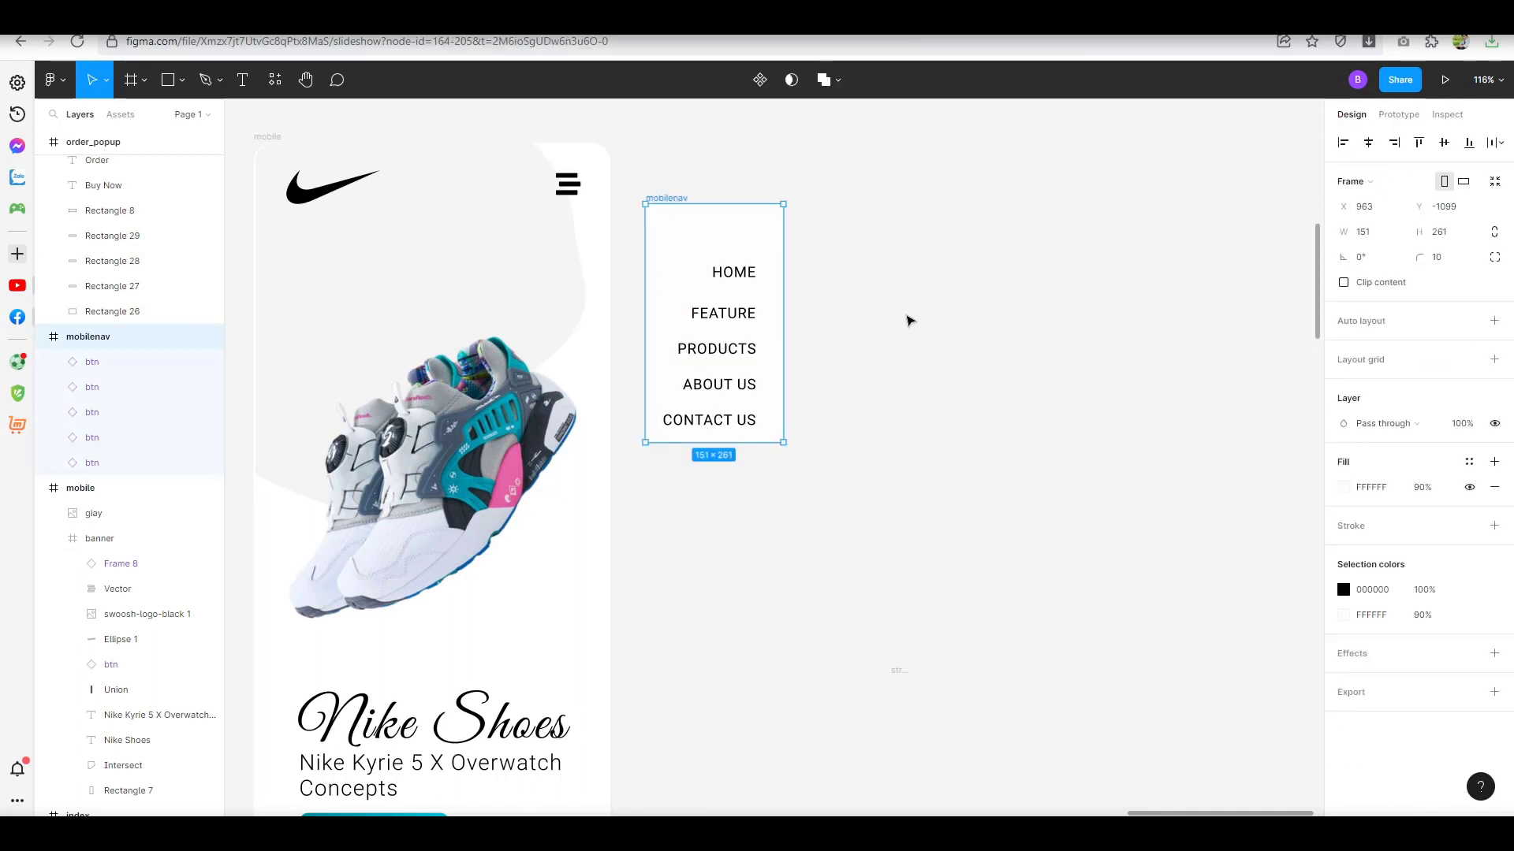
click(1494, 654)
click(1343, 679)
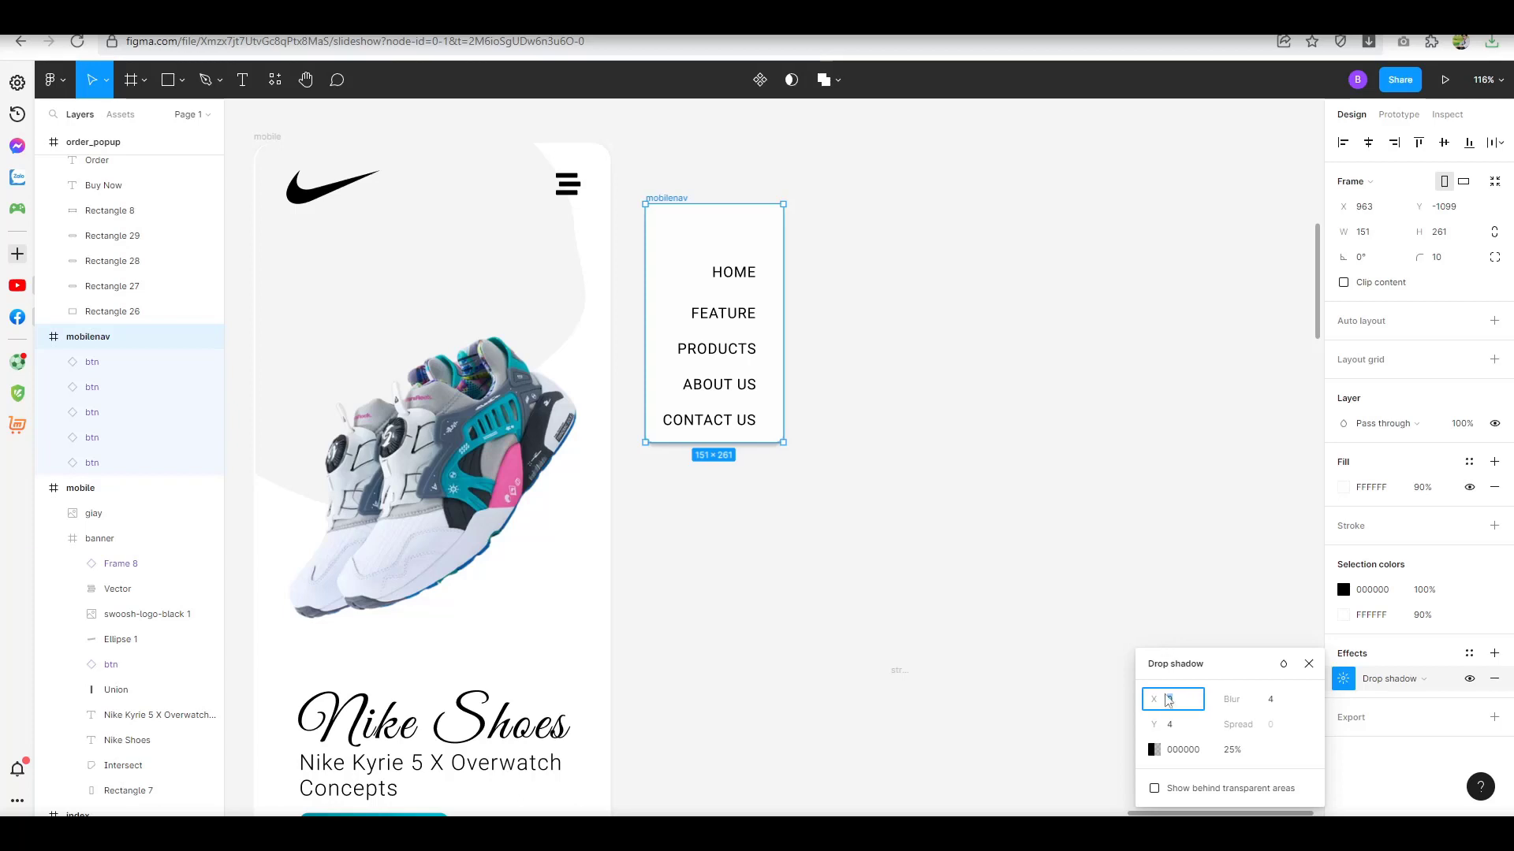
Change the mobilenav drop shadow to zero X/Y offset, blur 10 and 15% opacity.
click(1156, 726)
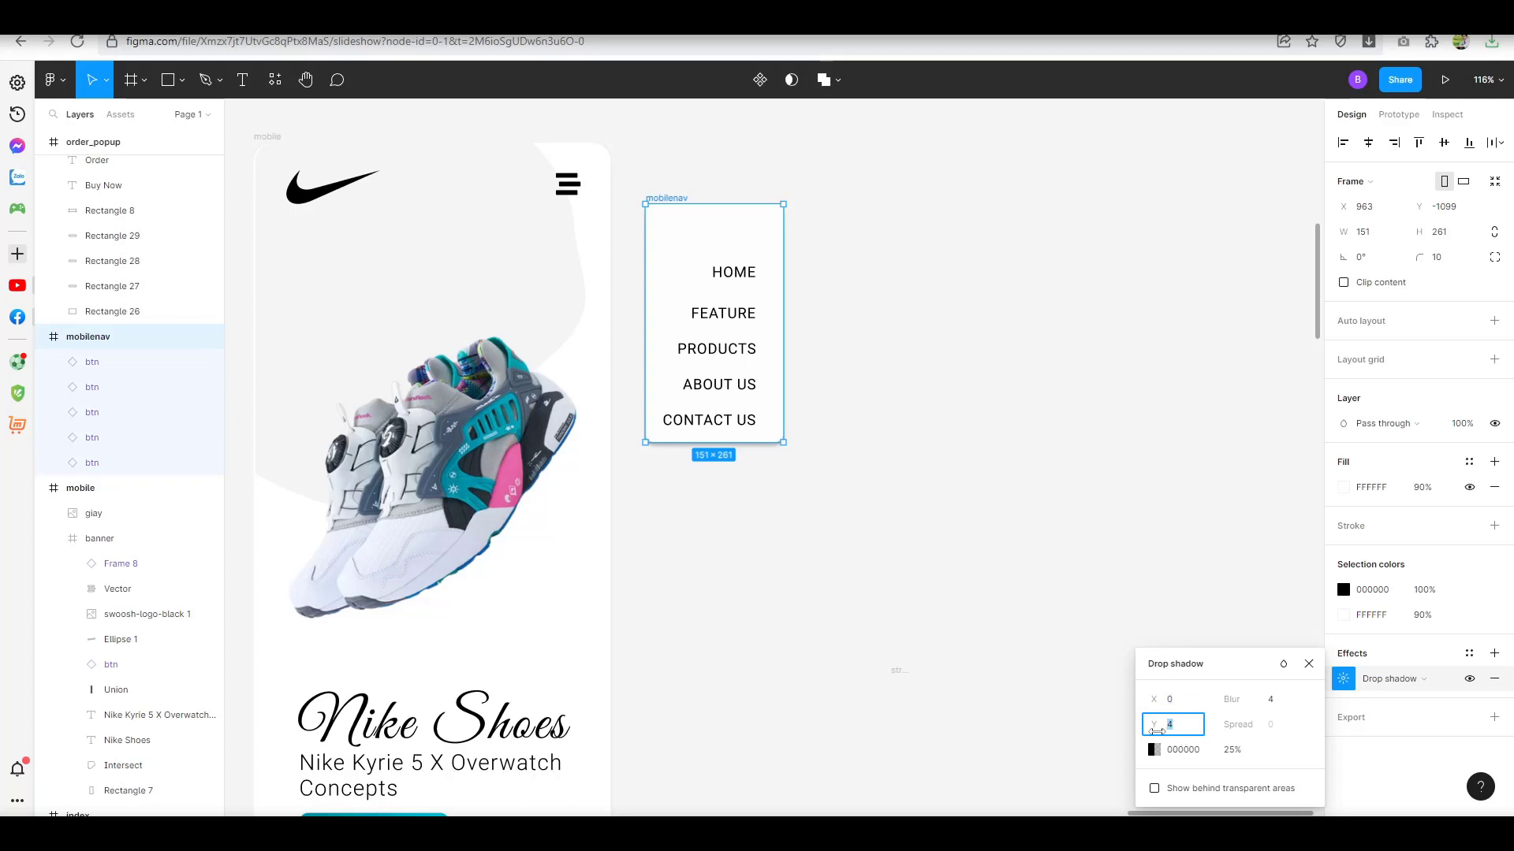
text(0)
click(1253, 702)
text(10)
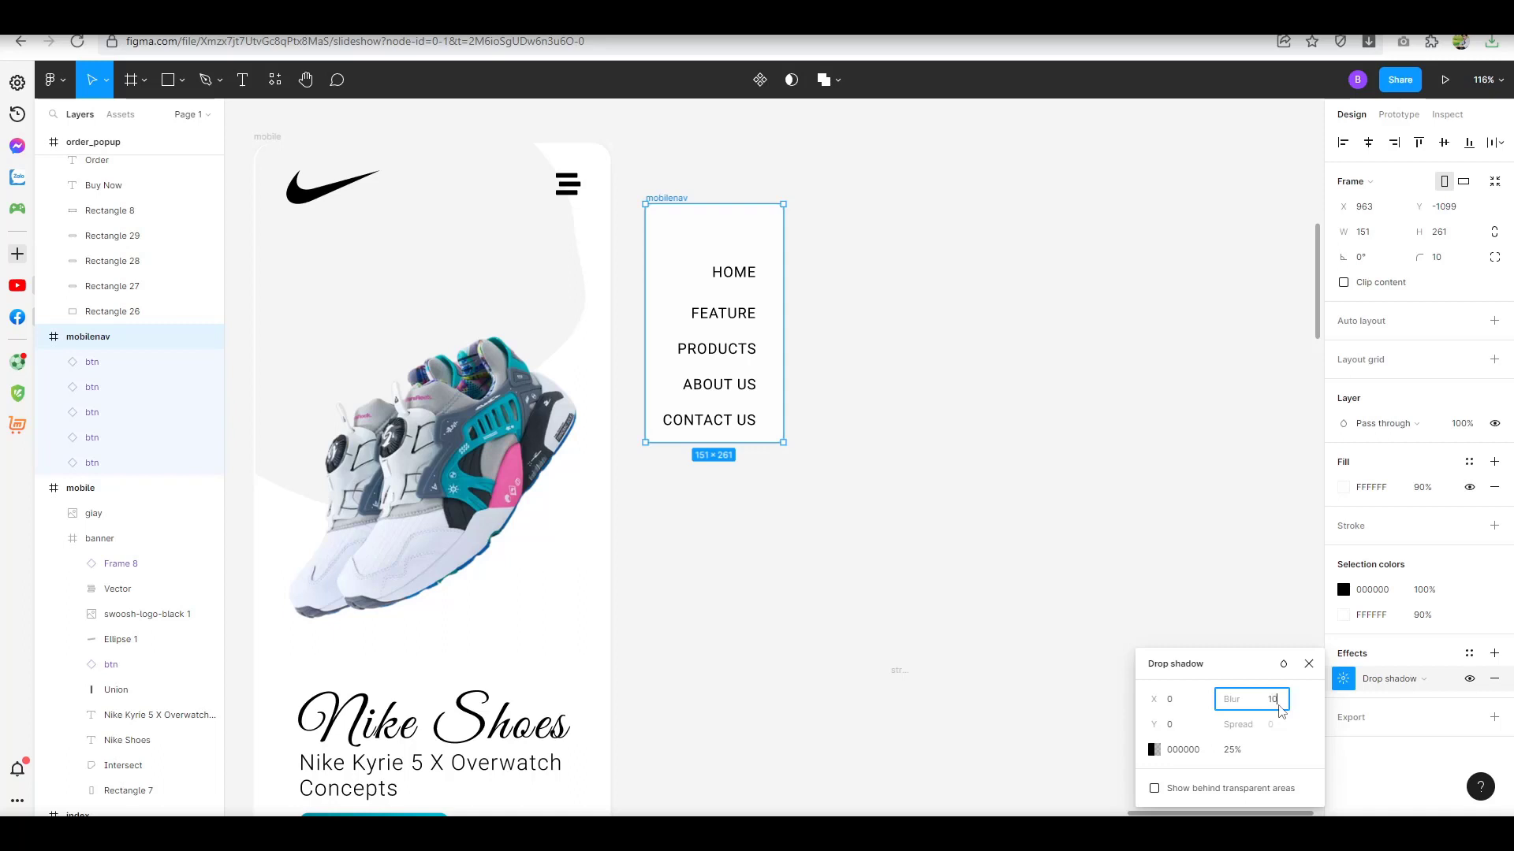
key(Tab)
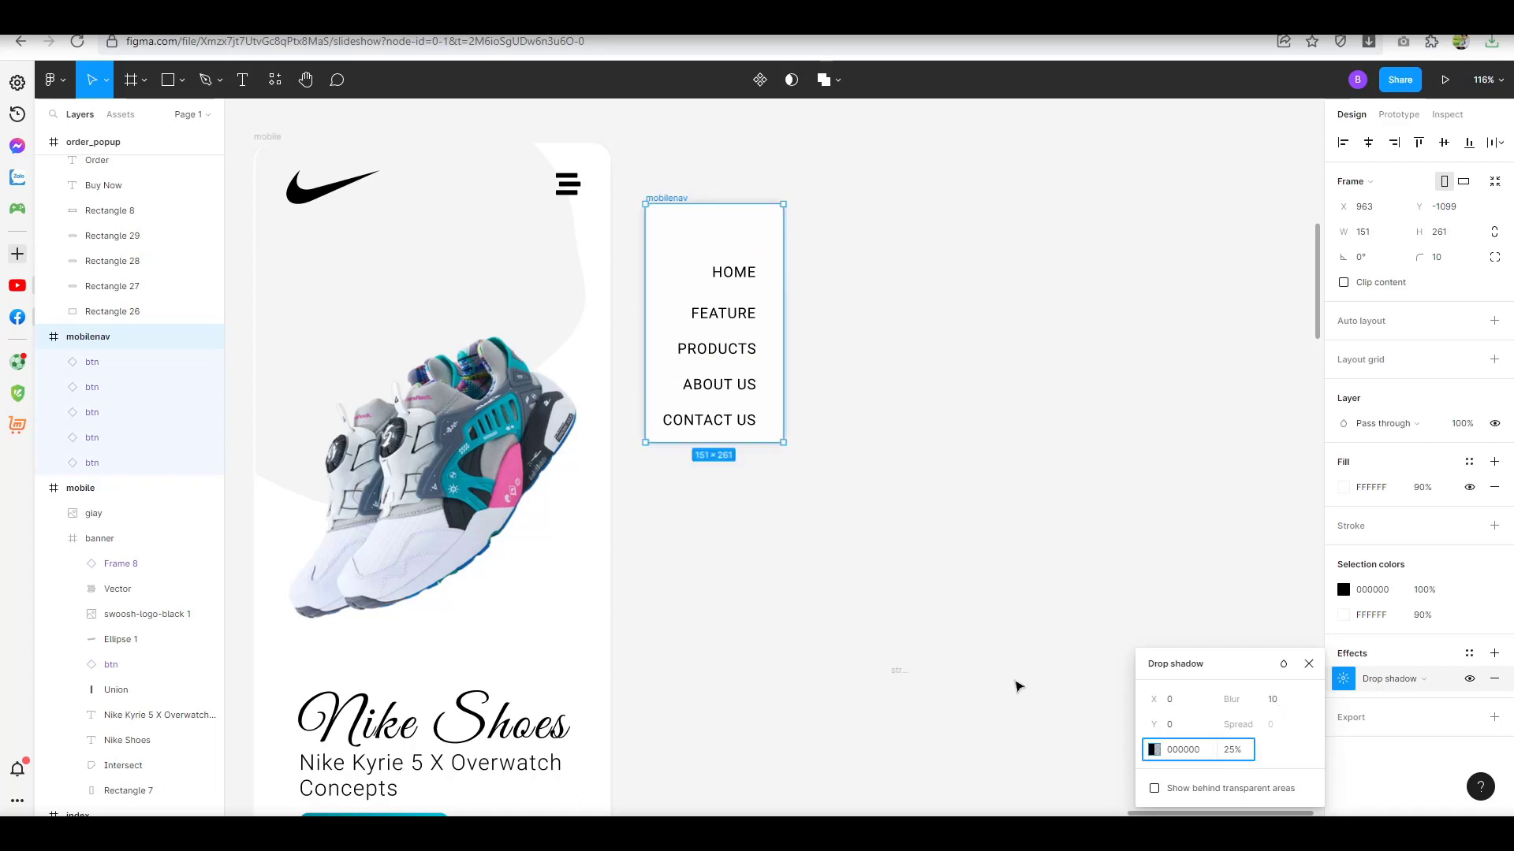
click(1233, 750)
key(Return)
click(994, 428)
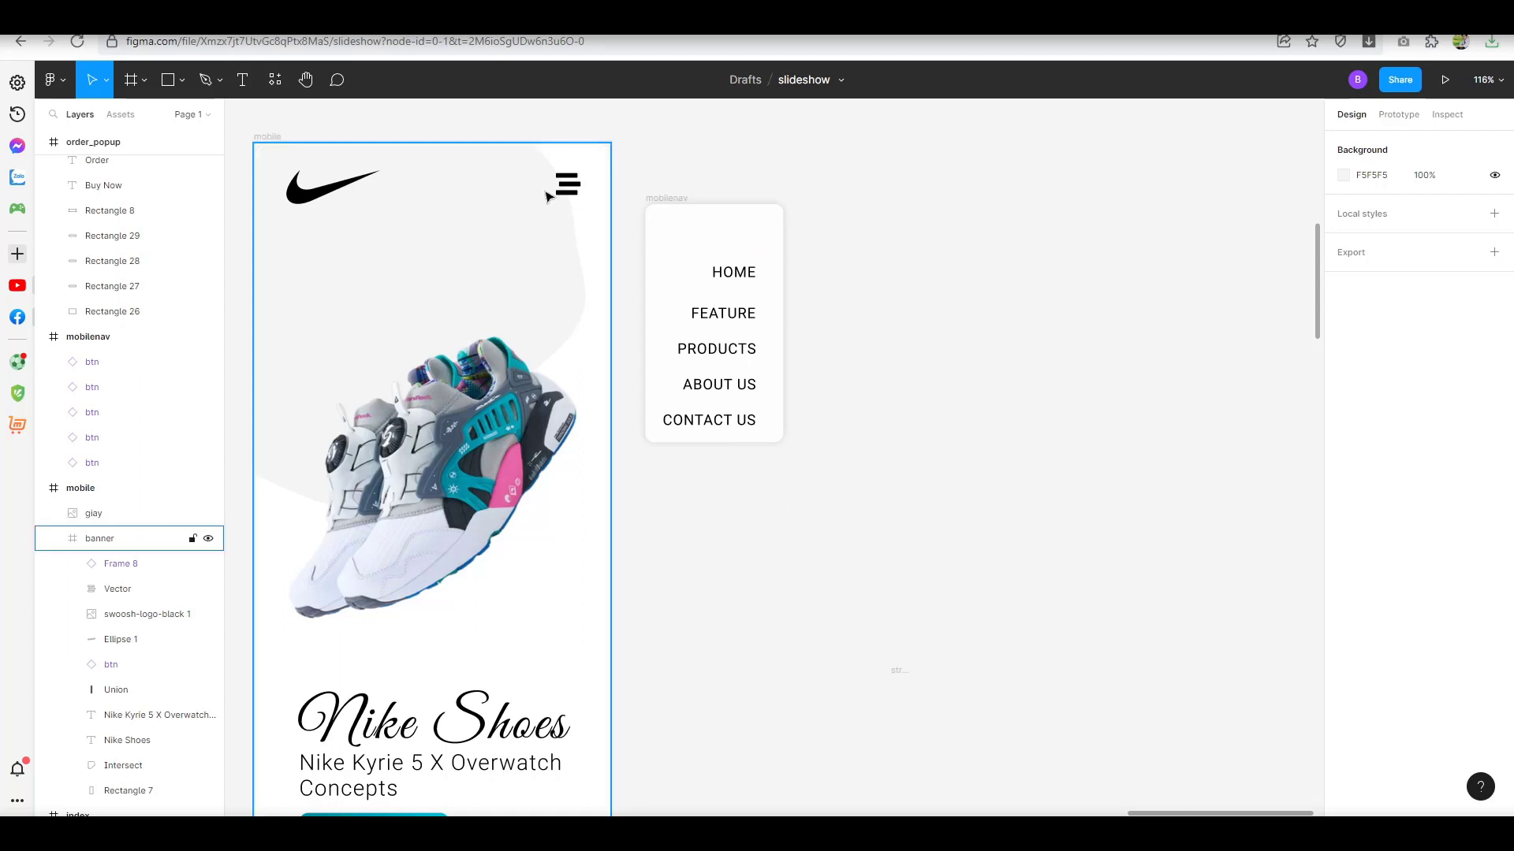
click(269, 139)
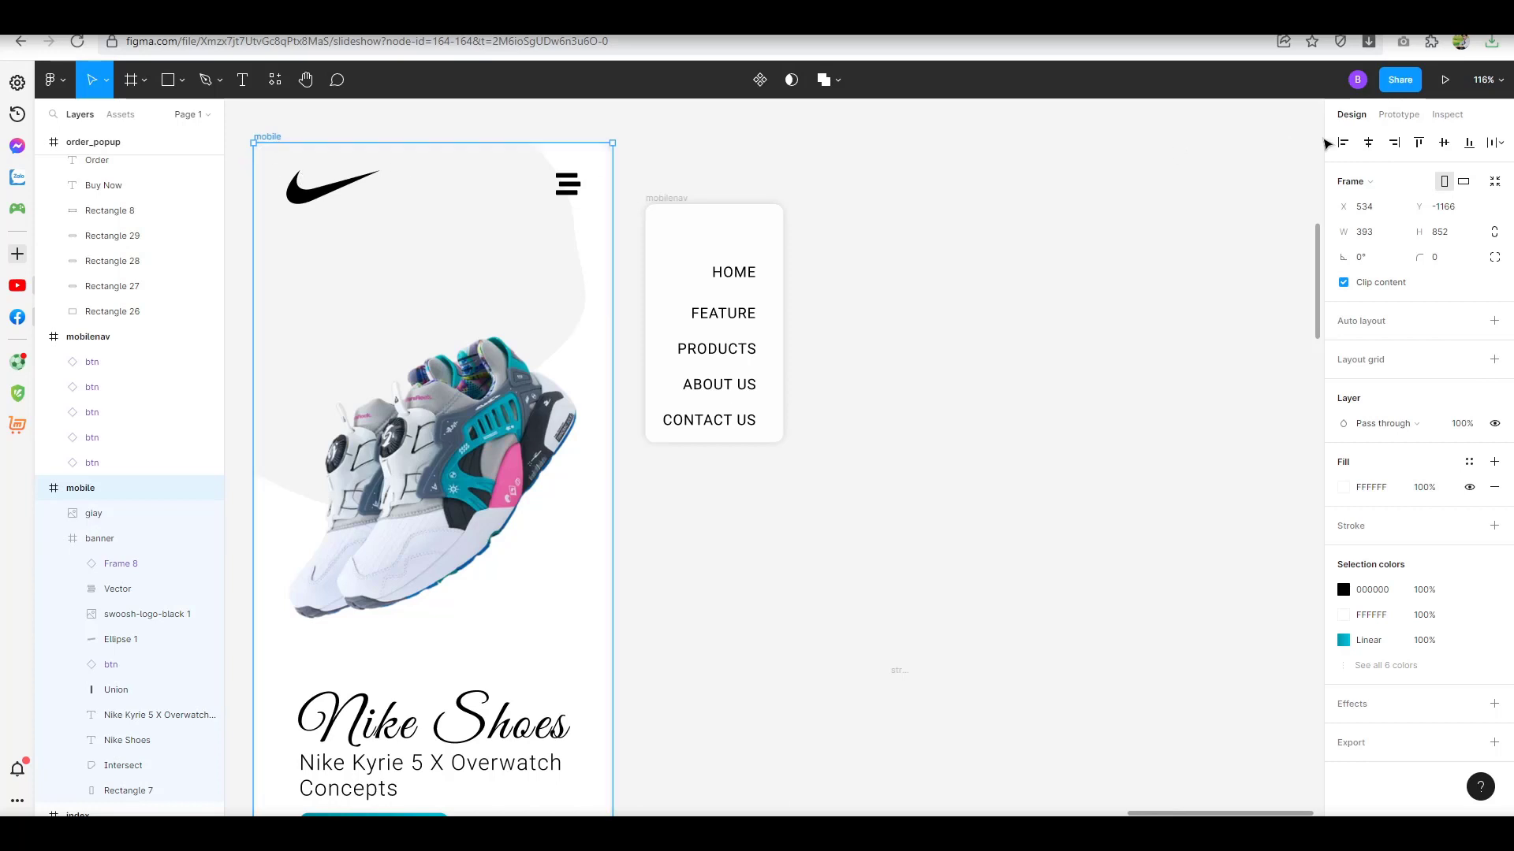
Present the mobile frame's prototype again in the iPhone 14 Pro view.
click(1400, 115)
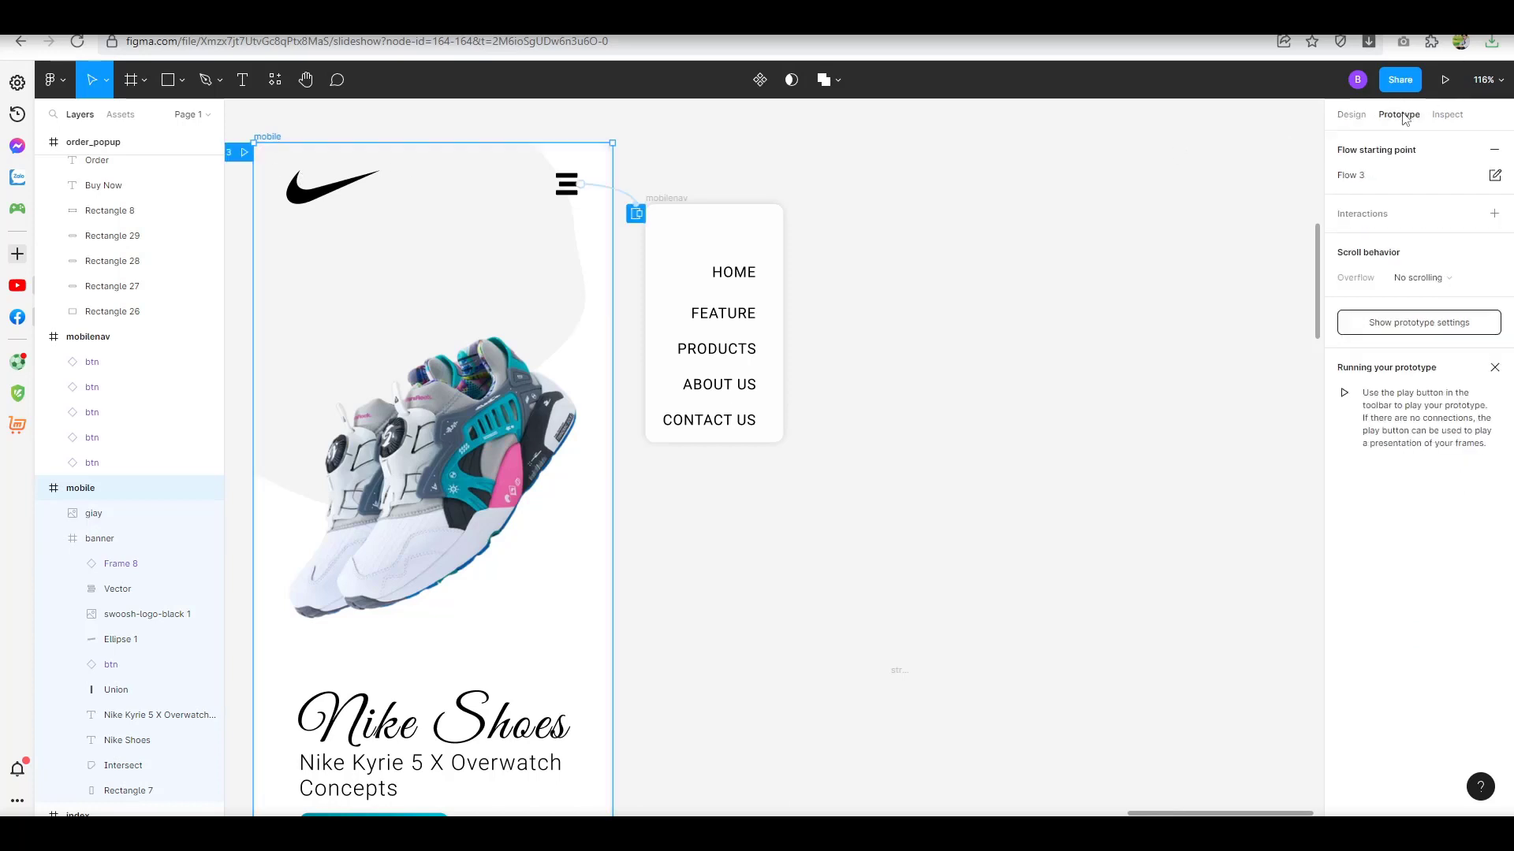
click(246, 153)
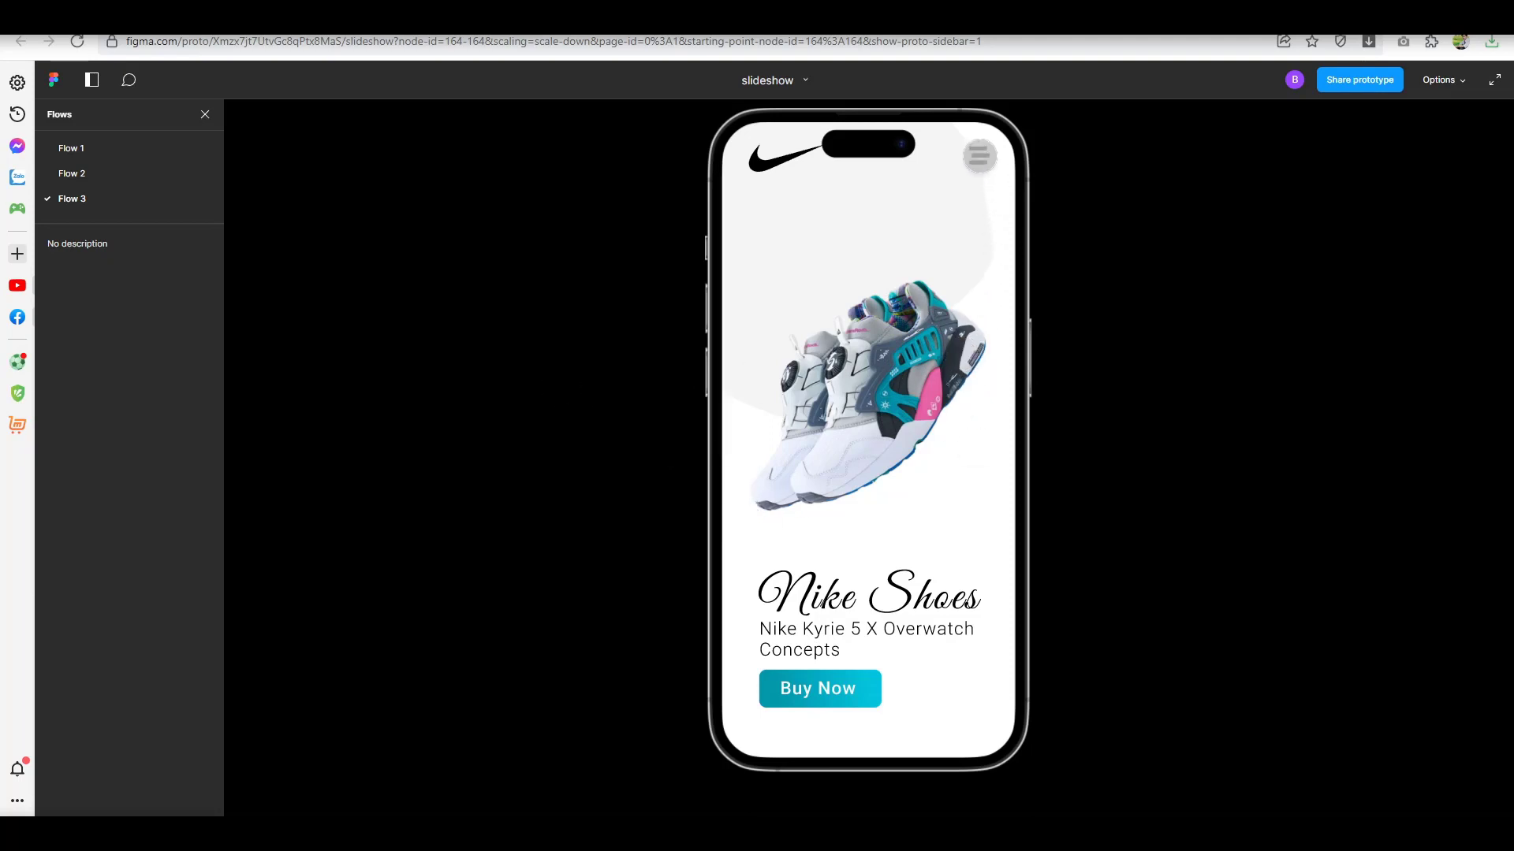
click(979, 156)
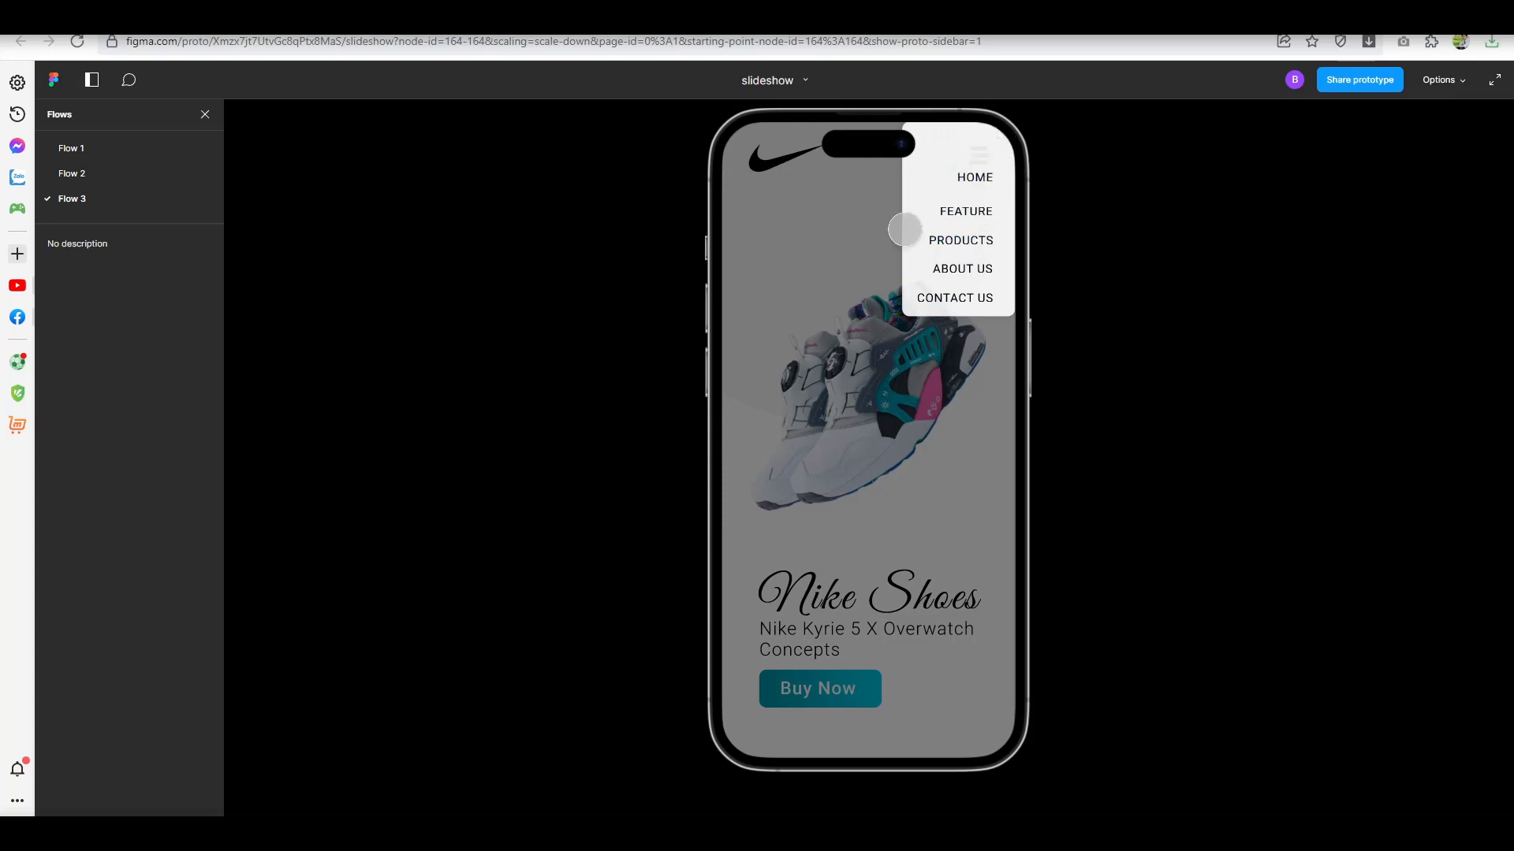
click(873, 230)
click(974, 156)
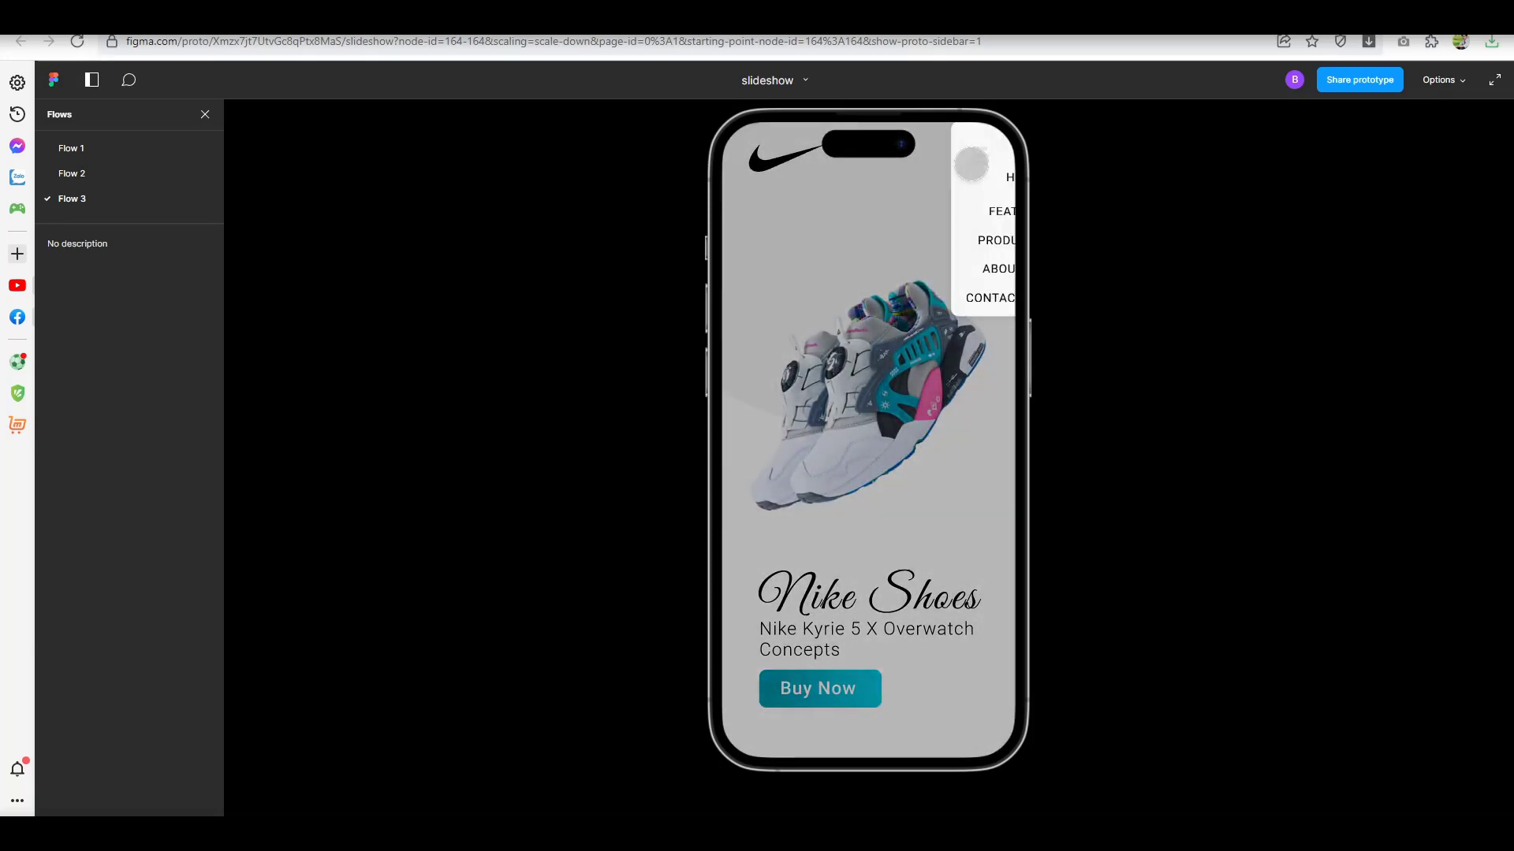
click(976, 154)
click(979, 154)
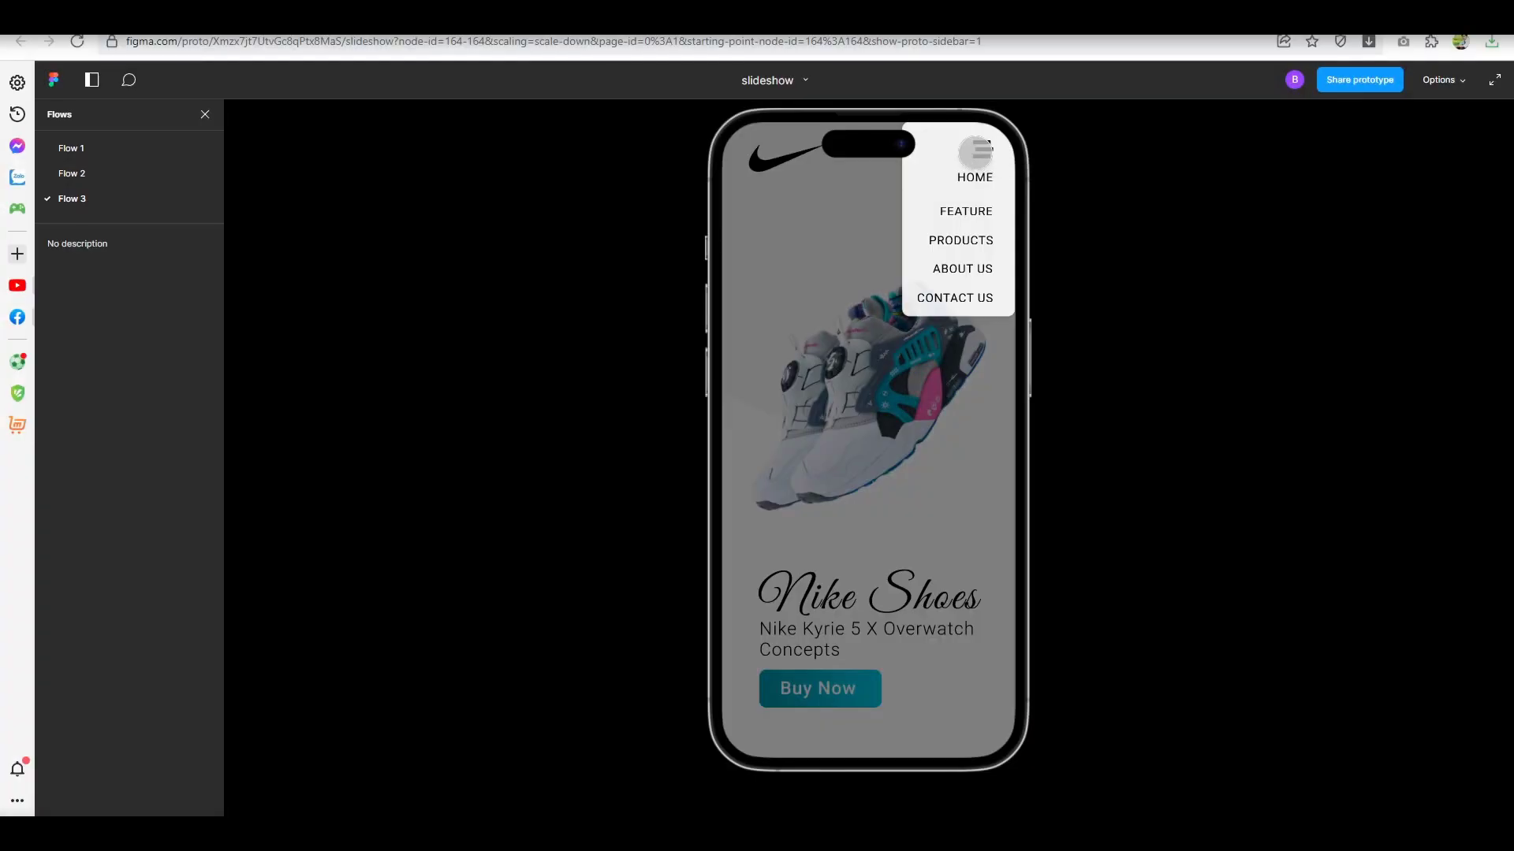
click(975, 154)
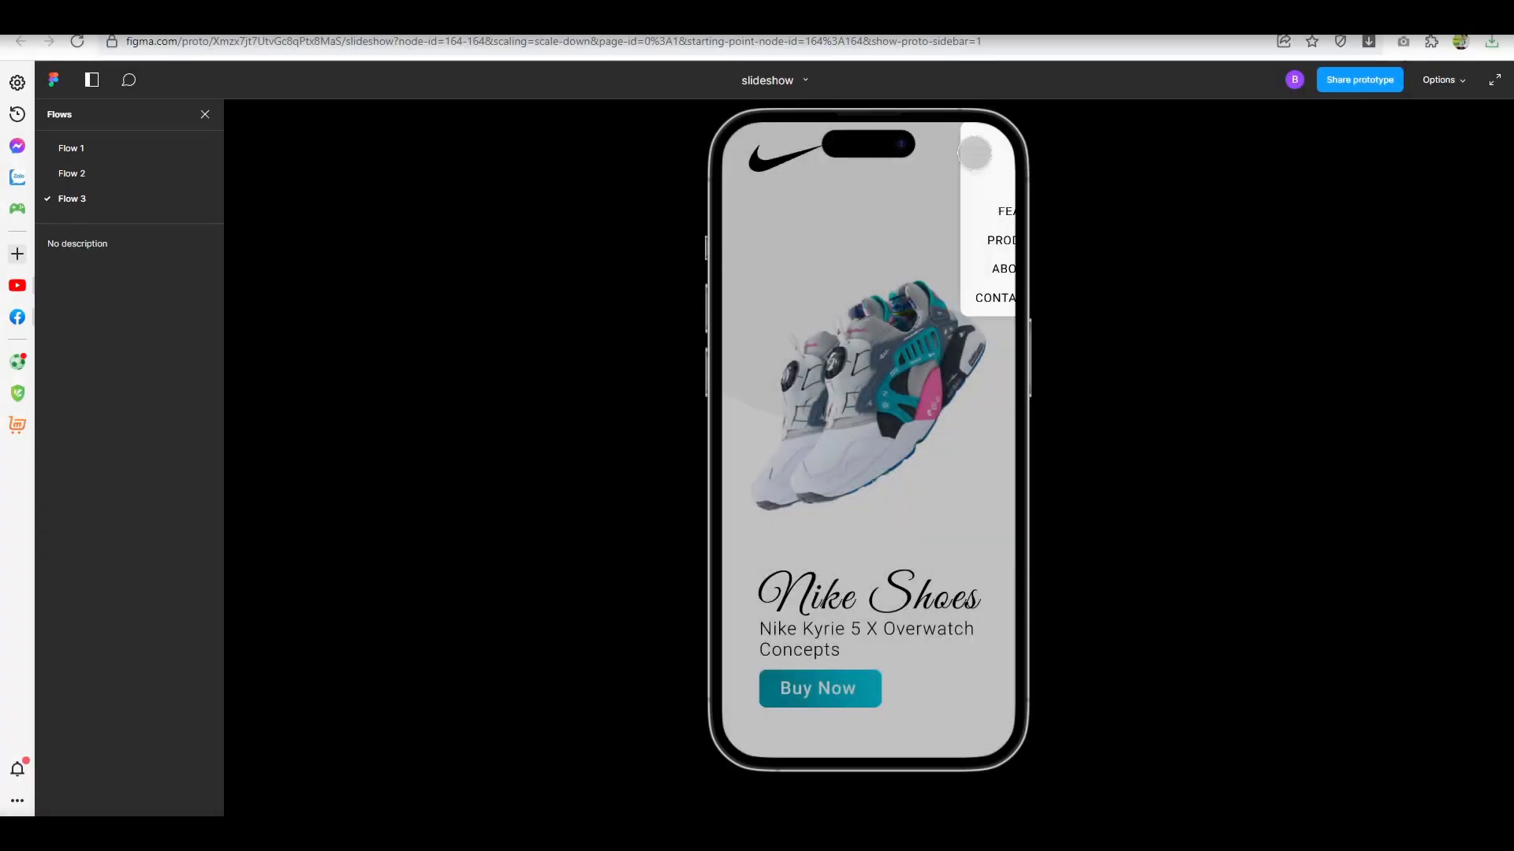
click(978, 155)
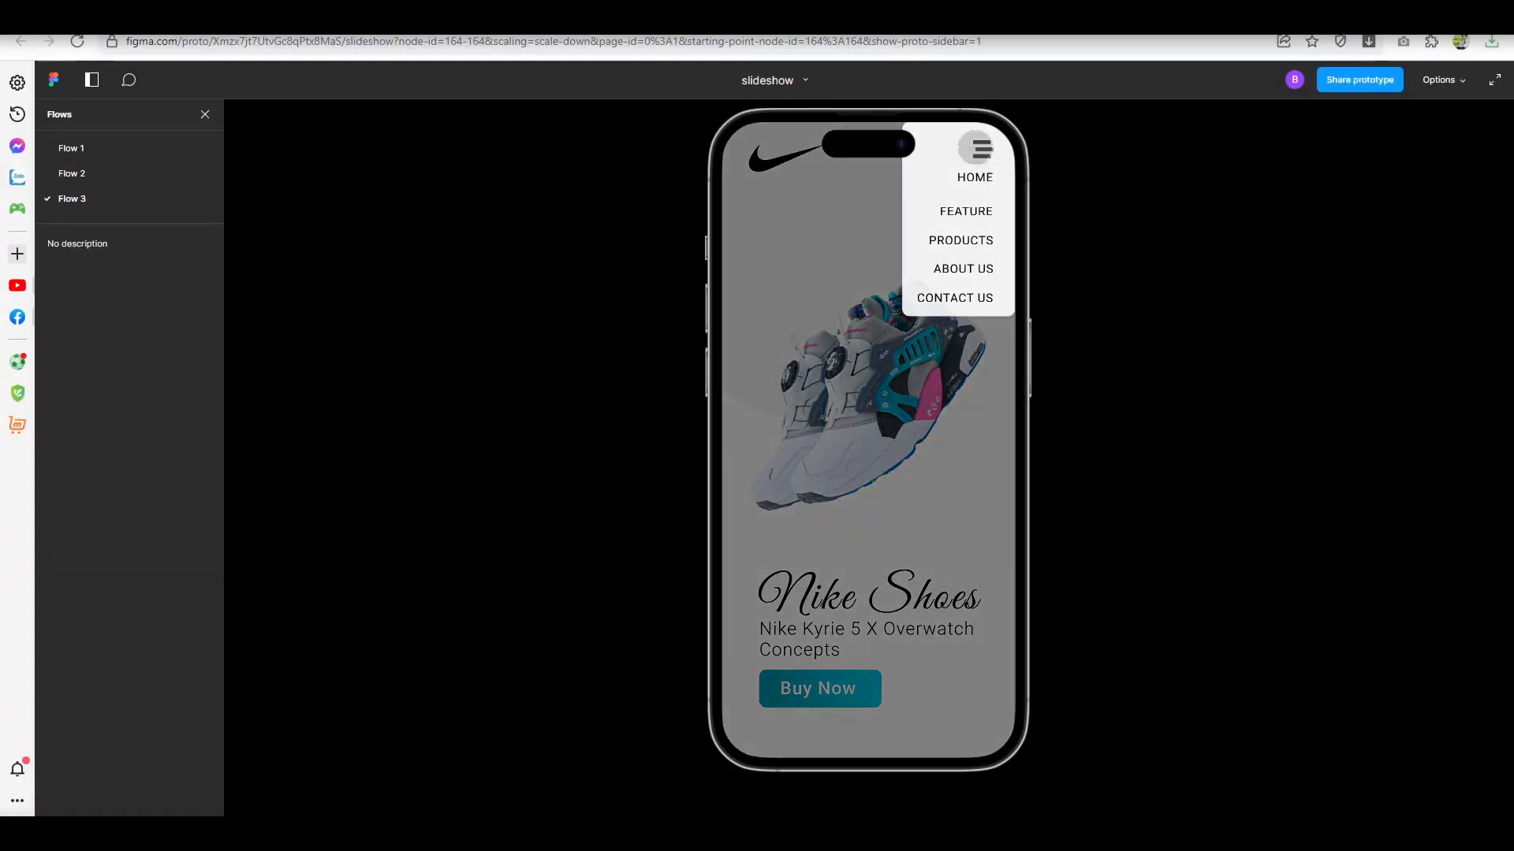
click(979, 154)
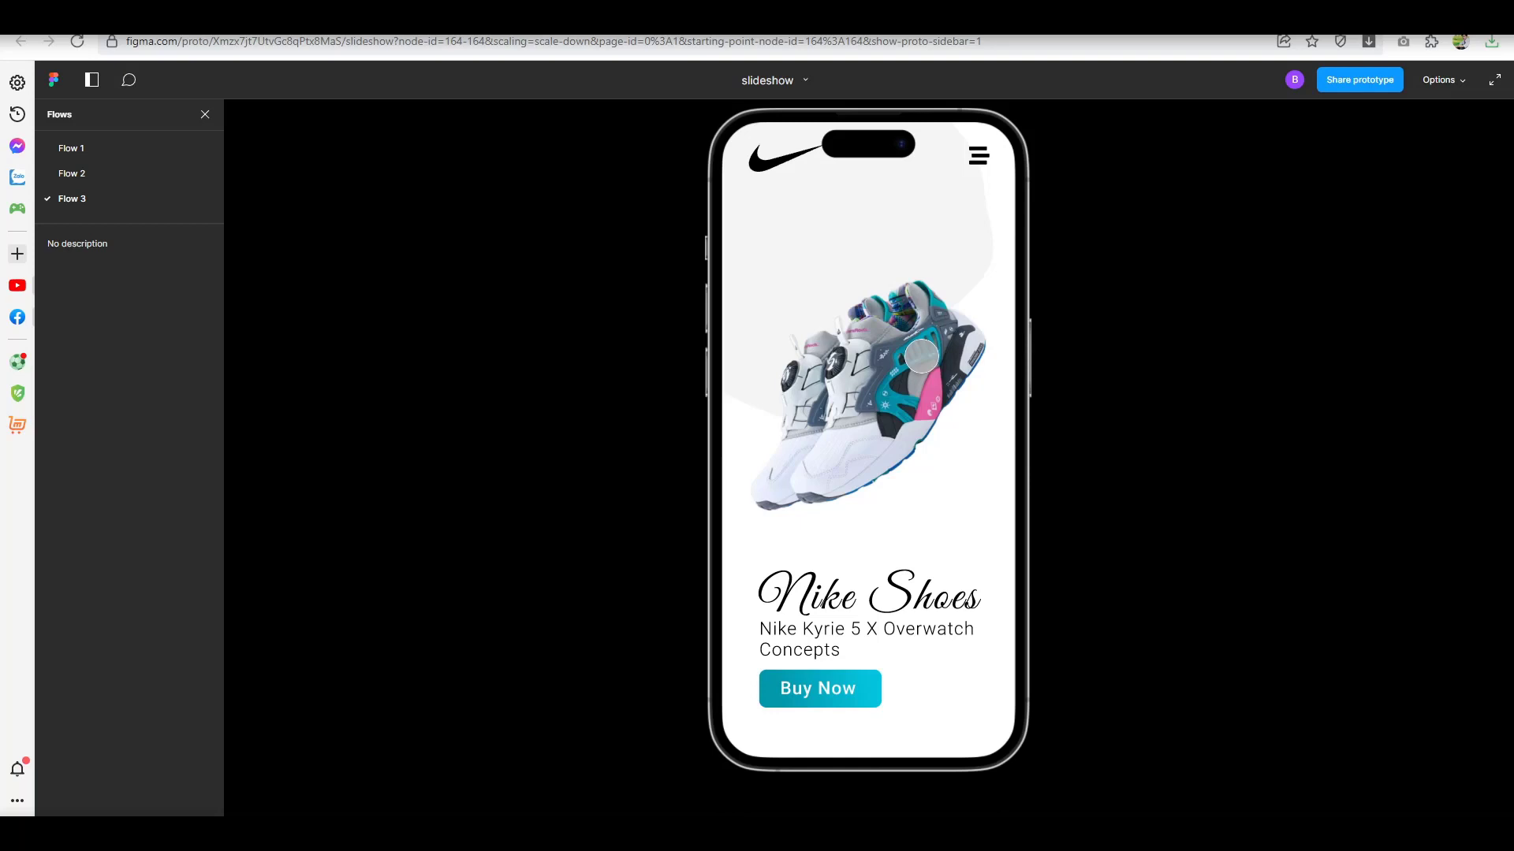
click(978, 155)
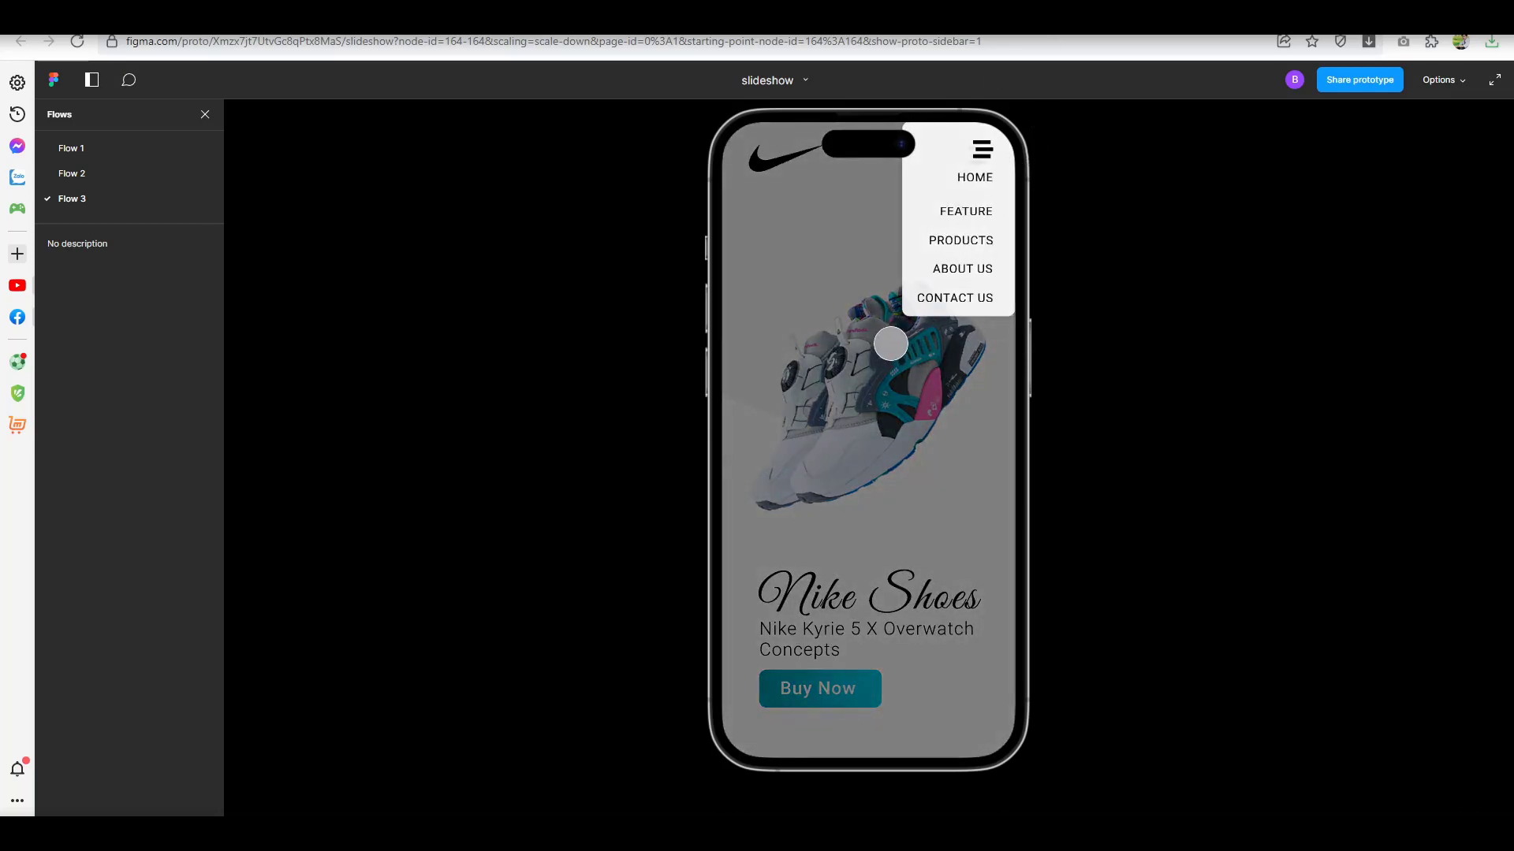
click(978, 151)
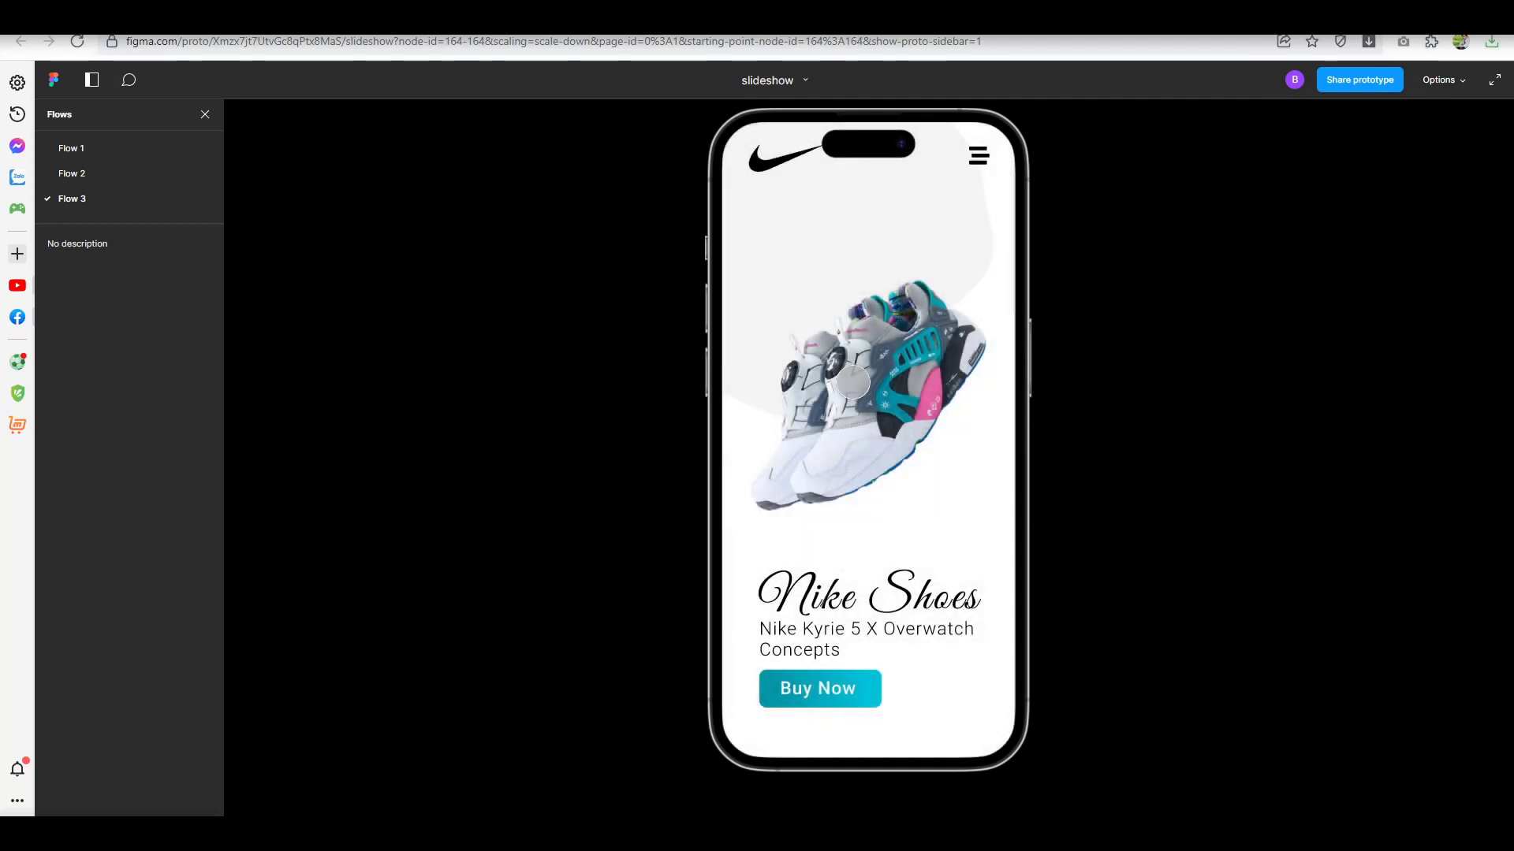
click(978, 155)
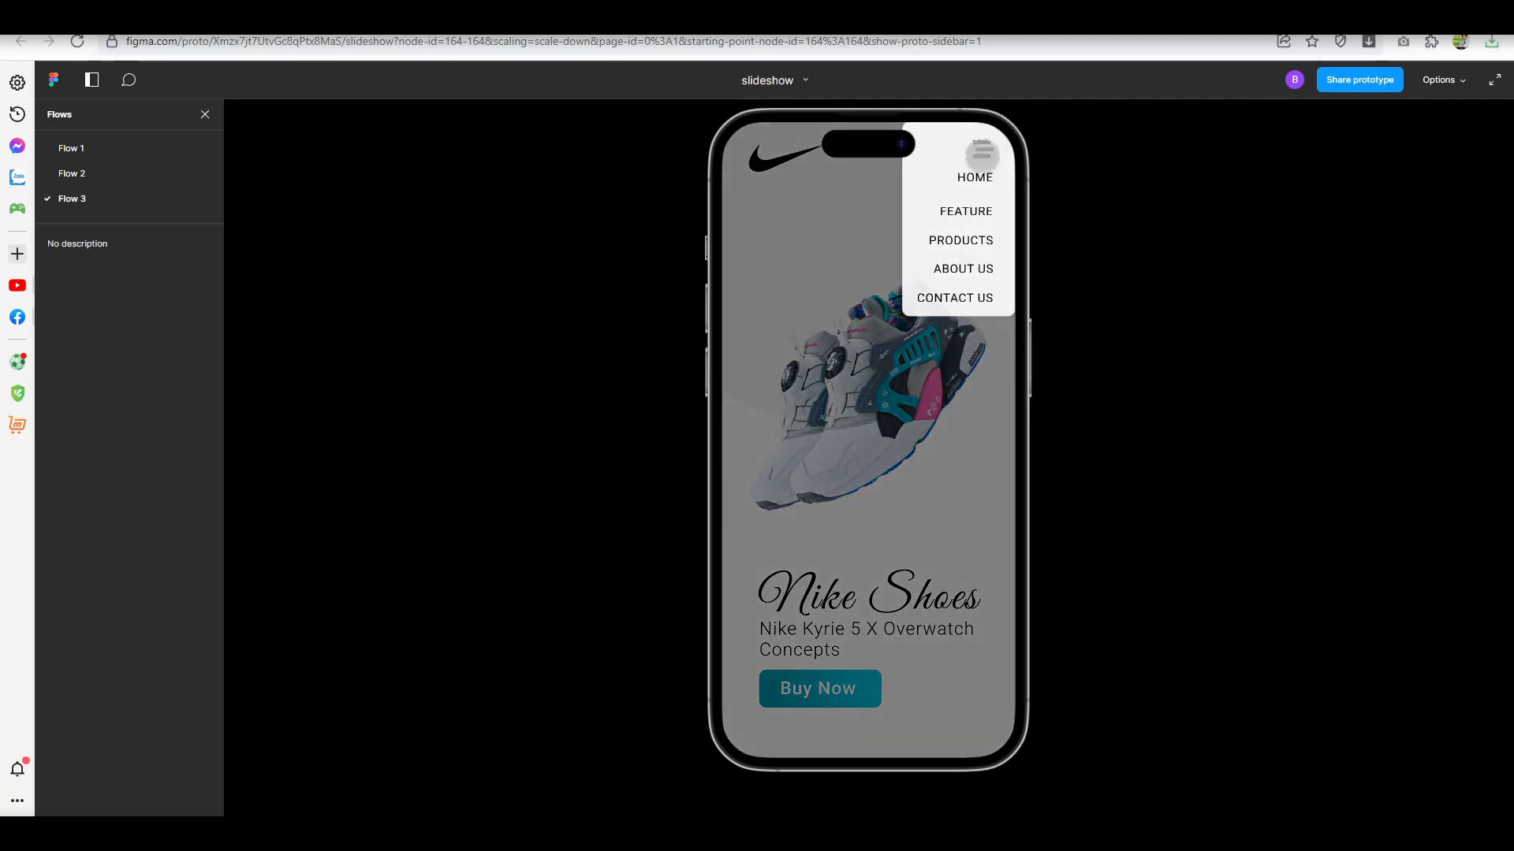
click(979, 155)
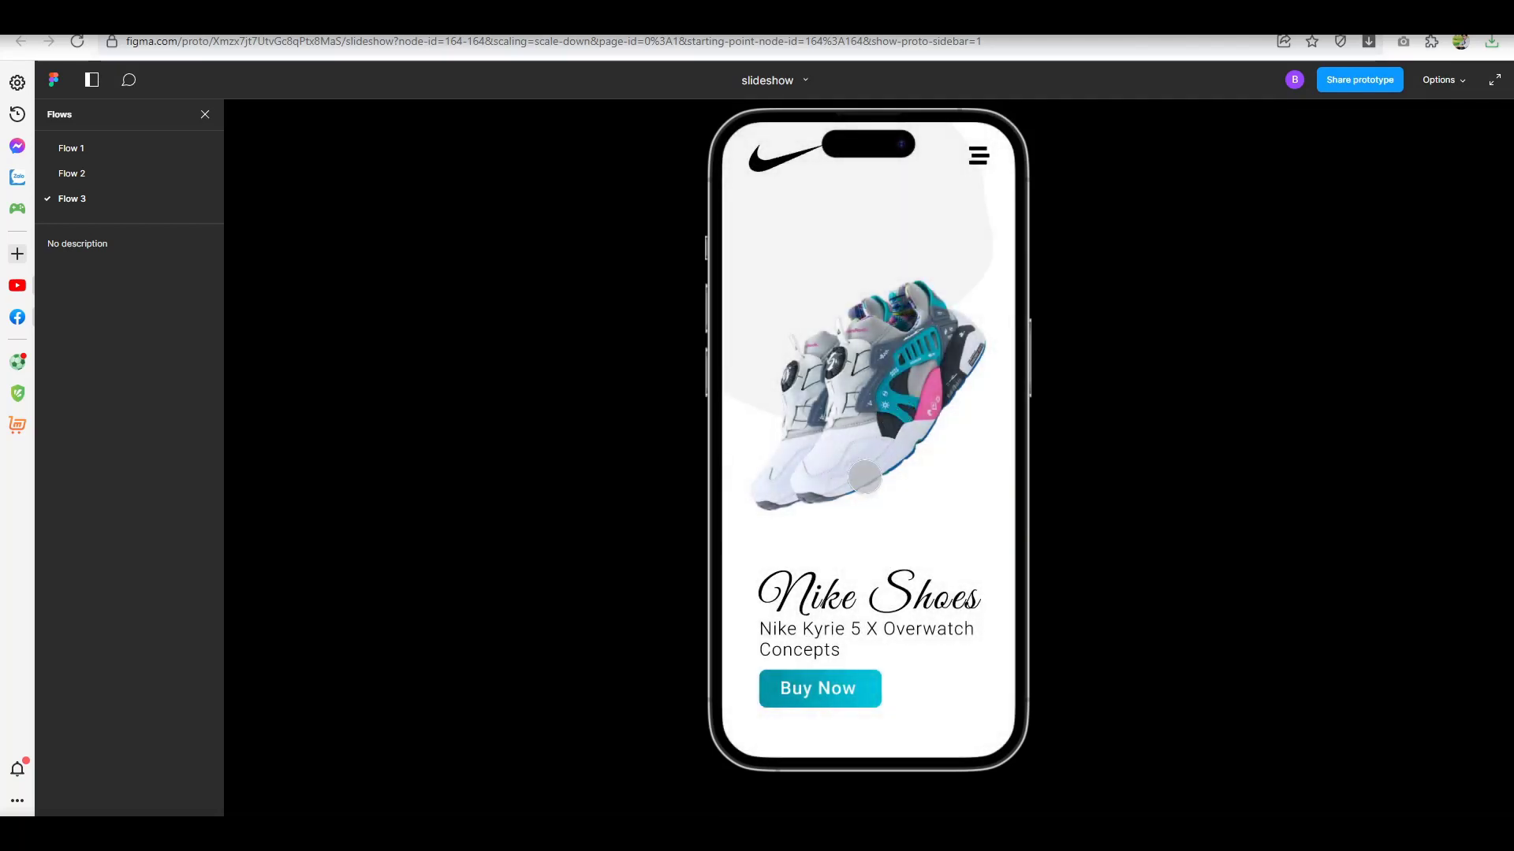